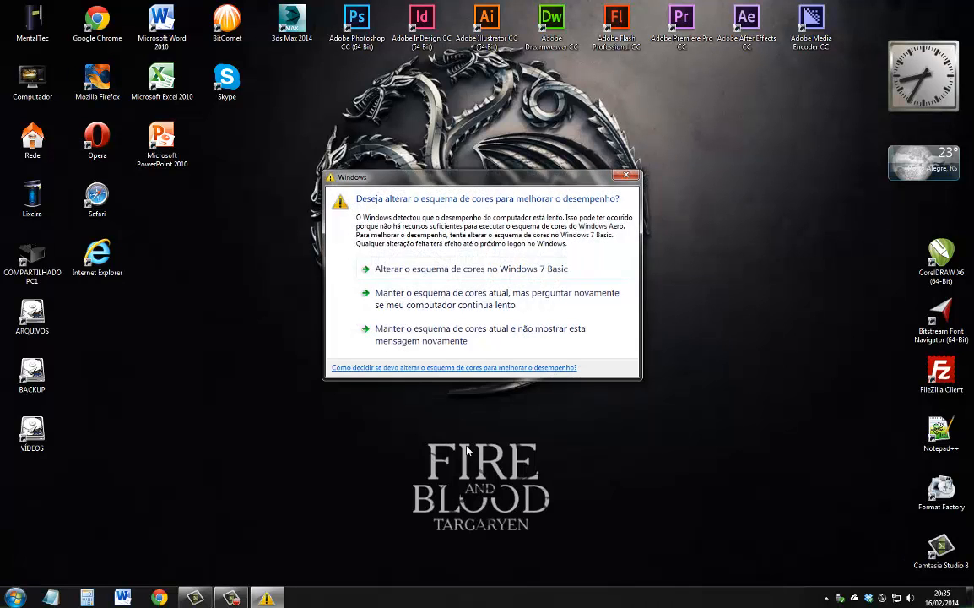
- Accept changing the colour scheme to Windows 7 Basic to improve performance
click(462, 269)
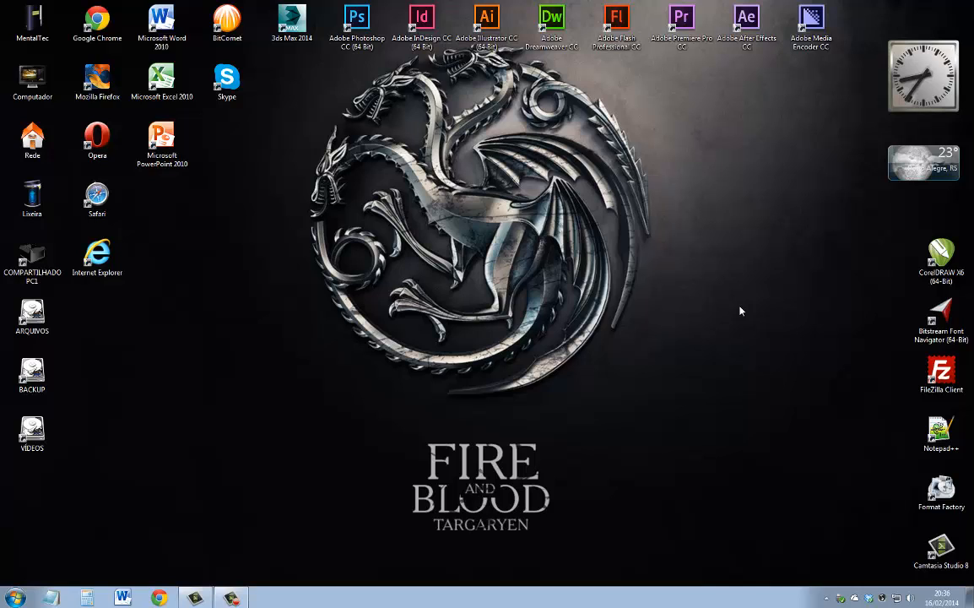
- Open the Computer Management console (Gerenciamento do computador) for this computer
right_click(37, 84)
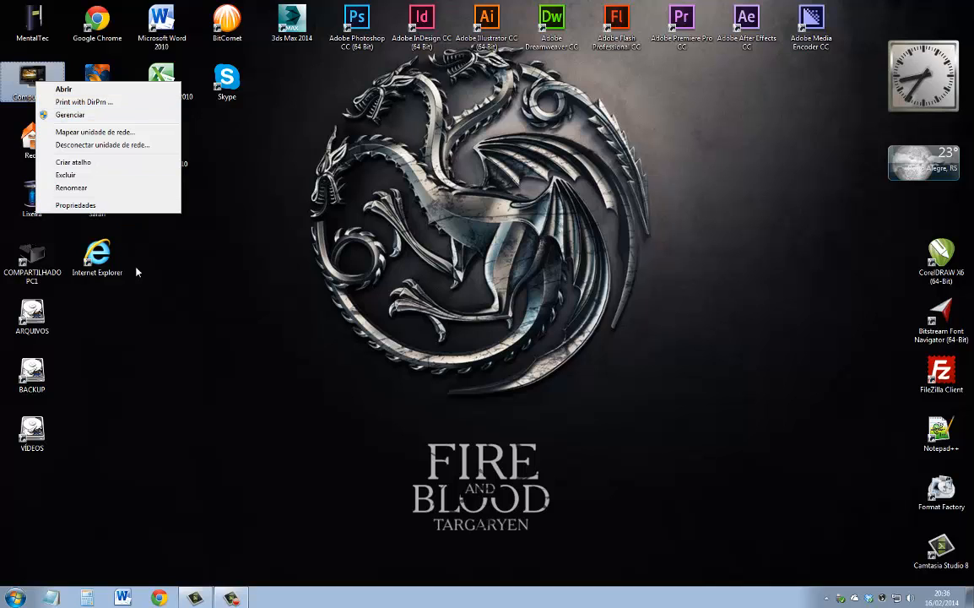
click(185, 313)
click(15, 598)
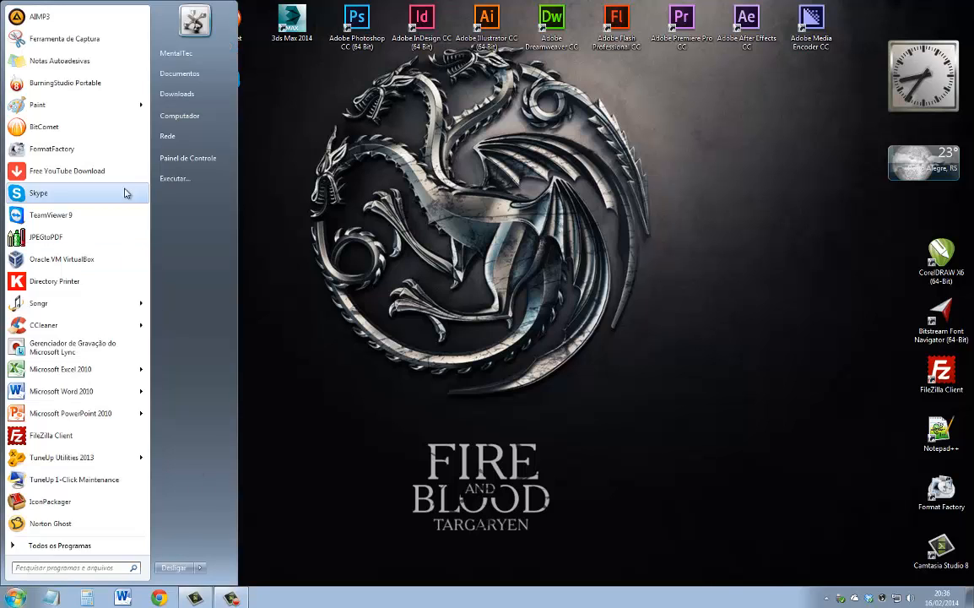
right_click(183, 119)
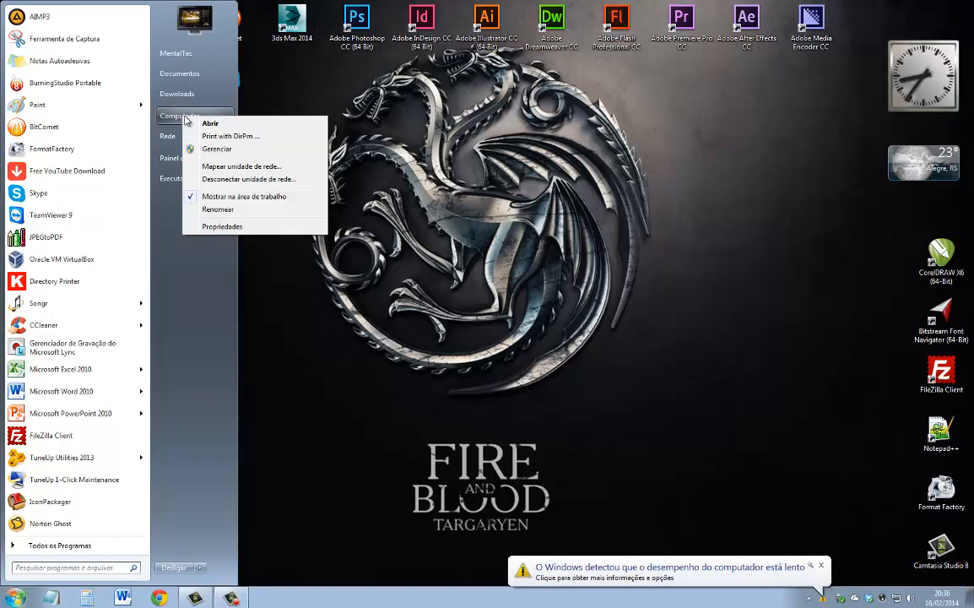
click(223, 152)
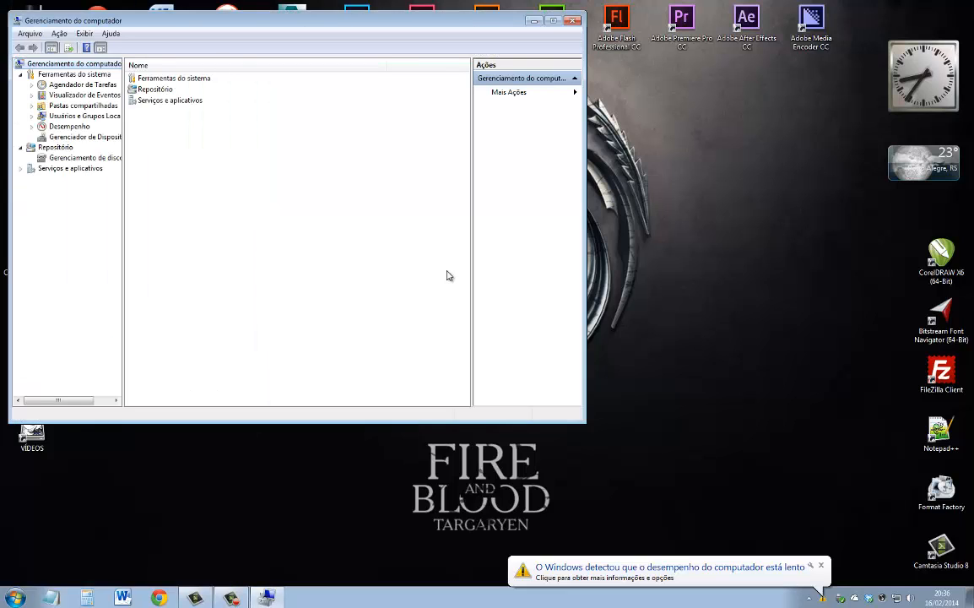
- Show Disk Management (Gerenciamento de disco) in a maximized window, with the console tree wide enough to read its full entries
drag(211, 20, 390, 87)
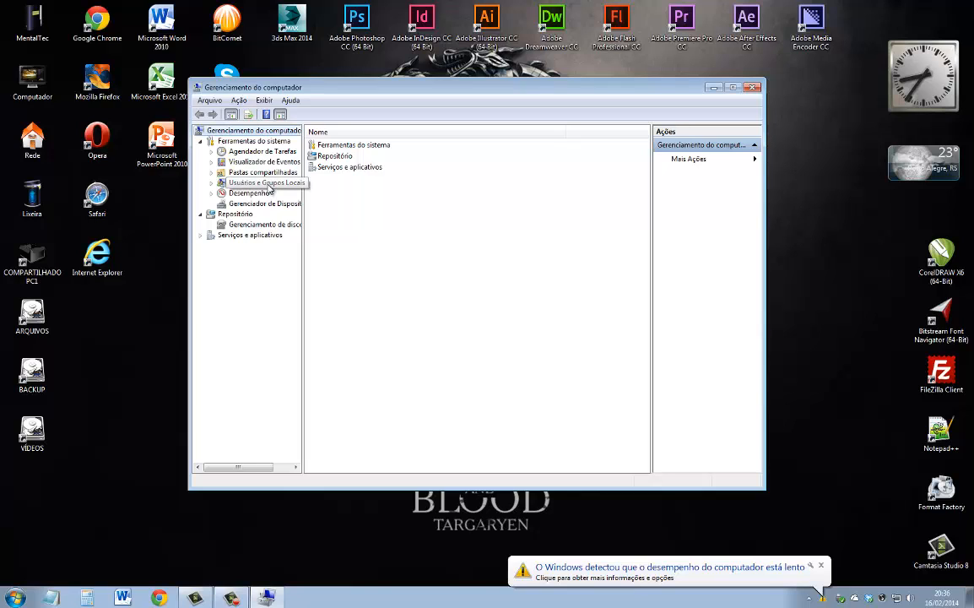
click(275, 229)
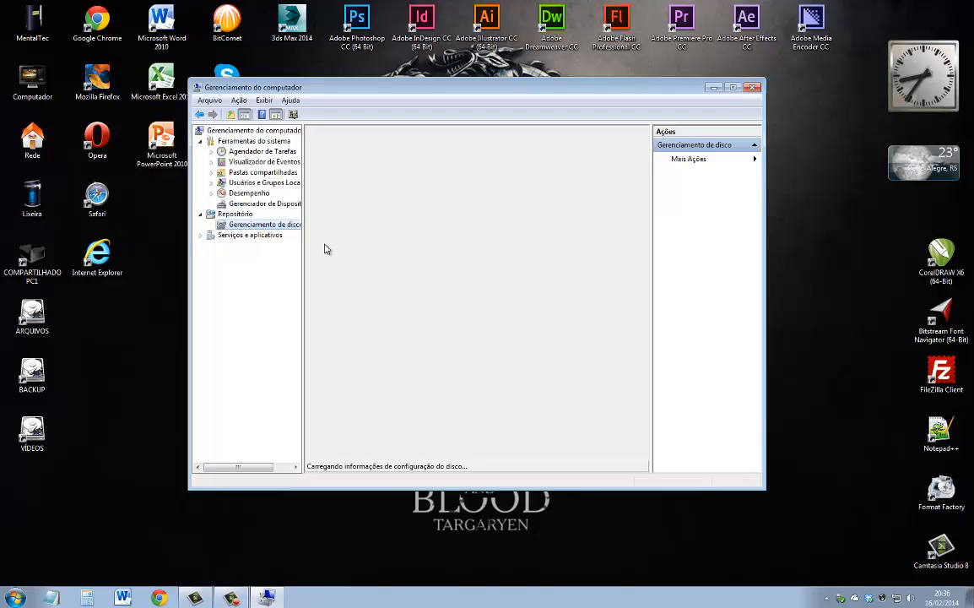
click(732, 89)
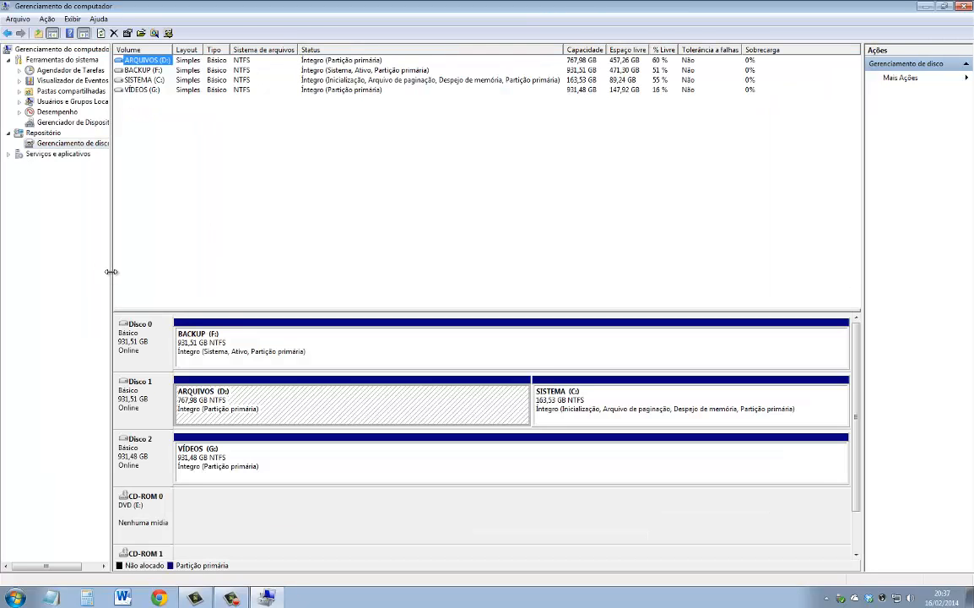
drag(110, 271, 156, 263)
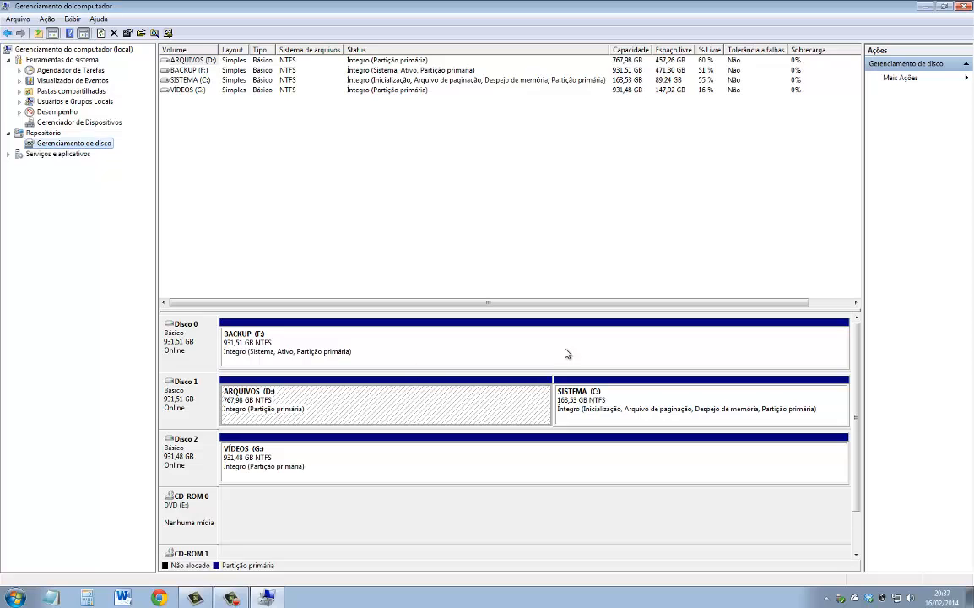
- Examine Disco 0, Disco 1 and Disco 2 and their volumes BACKUP, VÍDEOS, ARQUIVOS and SISTEMA
click(180, 350)
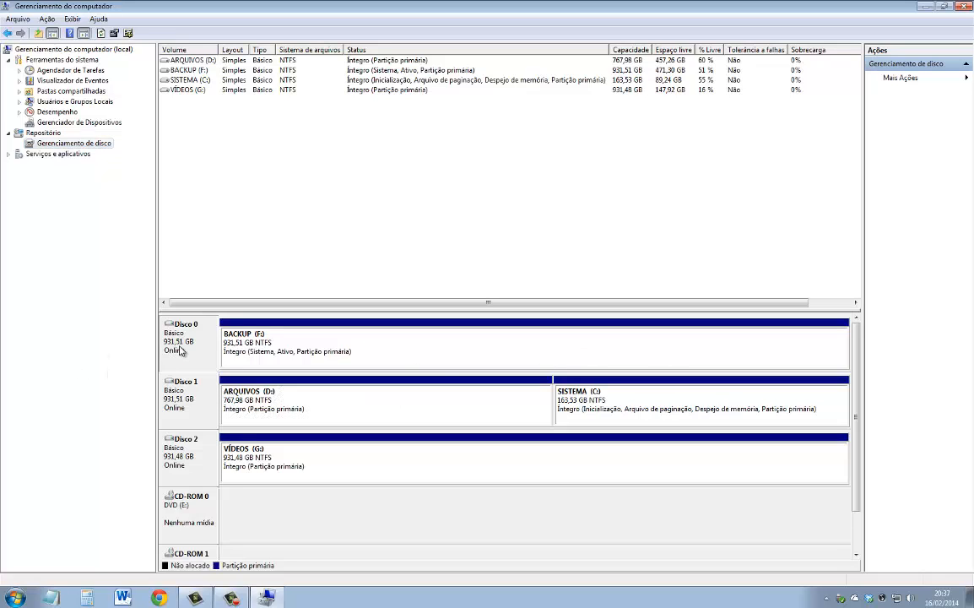
click(215, 402)
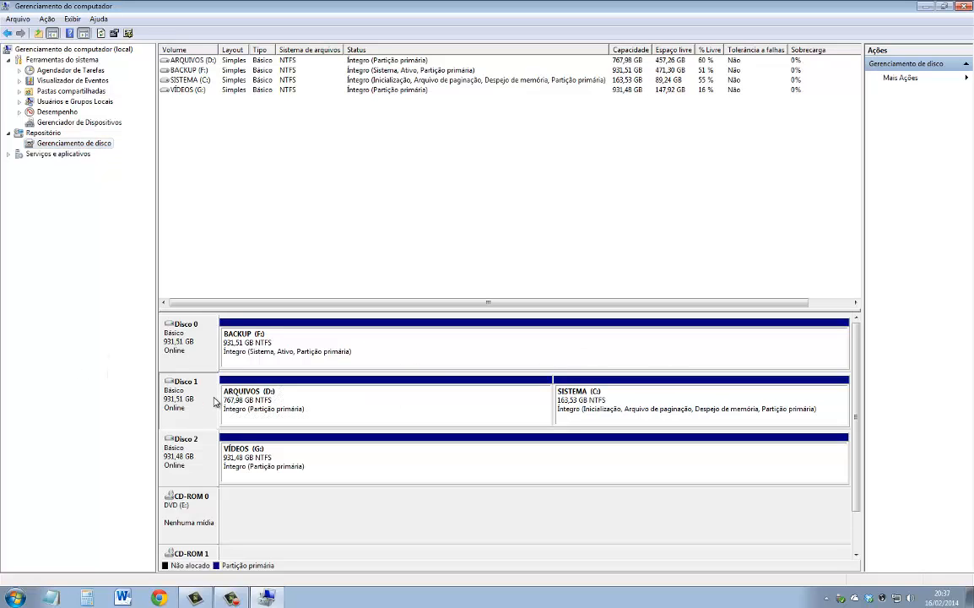
click(207, 455)
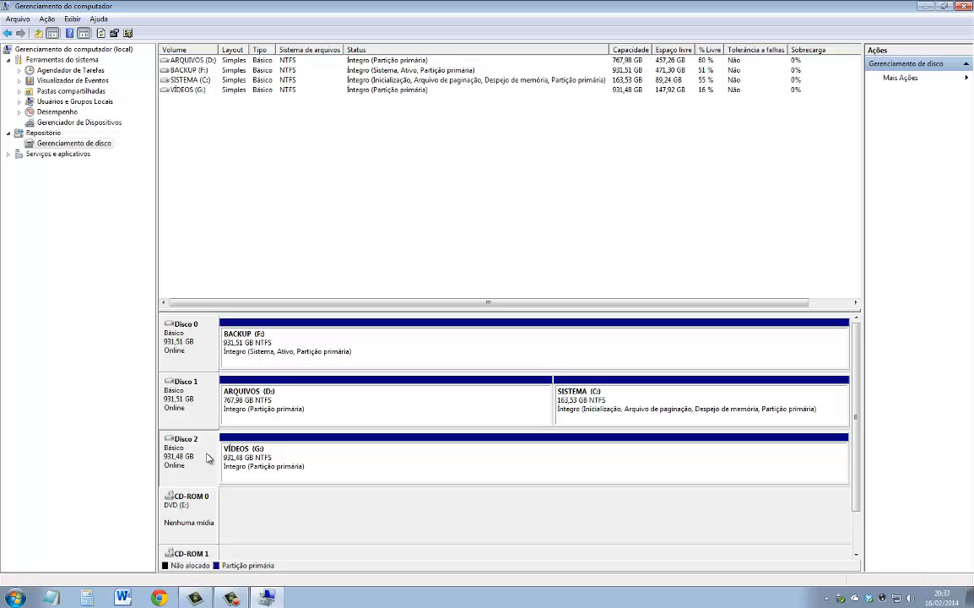
click(249, 346)
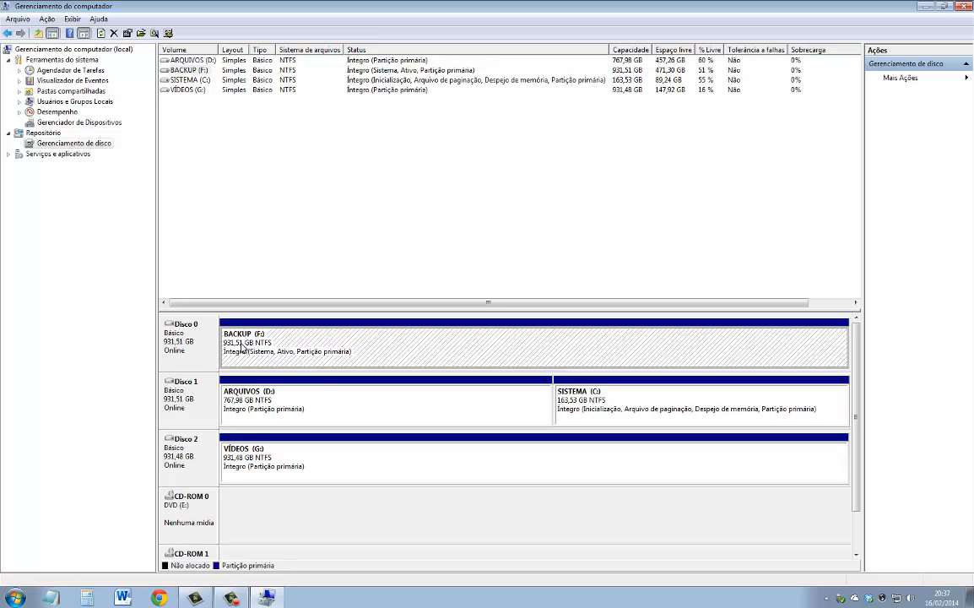
click(258, 460)
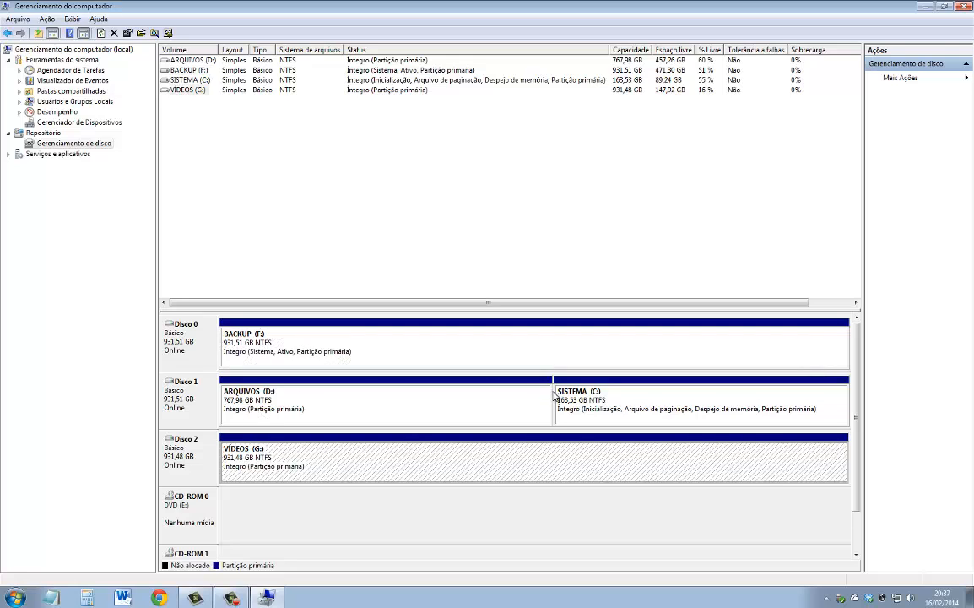
click(328, 423)
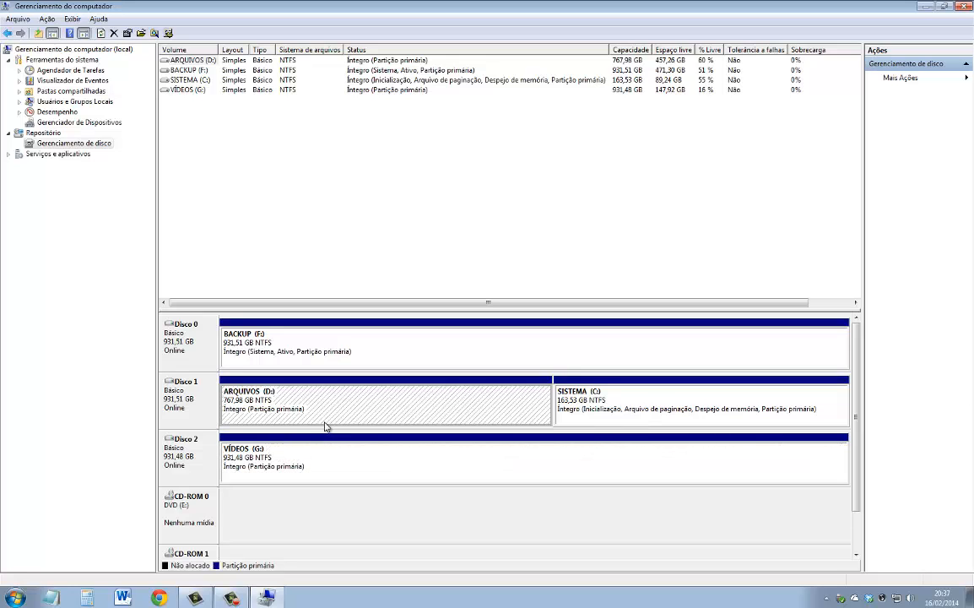
click(615, 408)
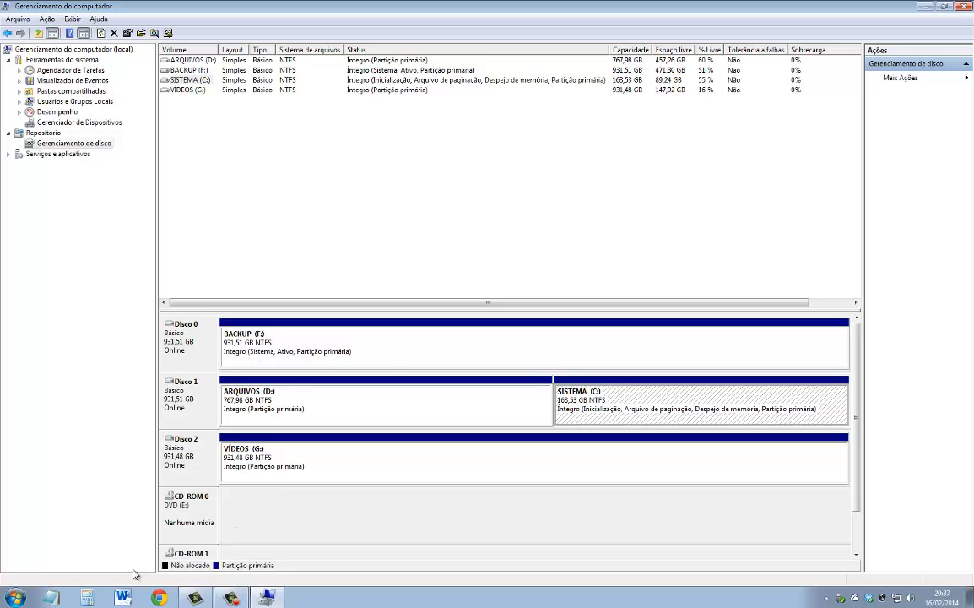
- View the computer's drives in Windows Explorer for comparison, and minimize that window
click(15, 597)
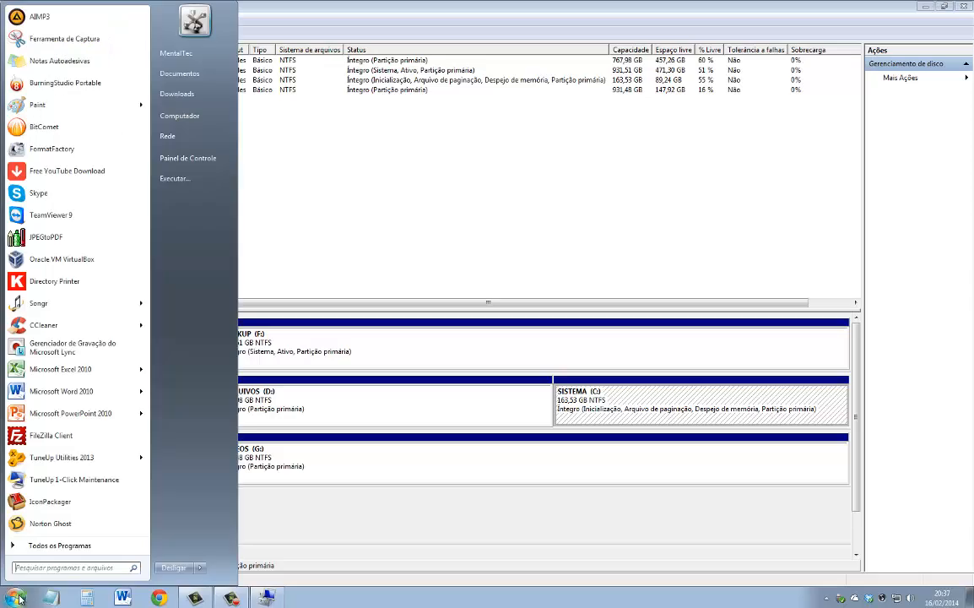
click(179, 115)
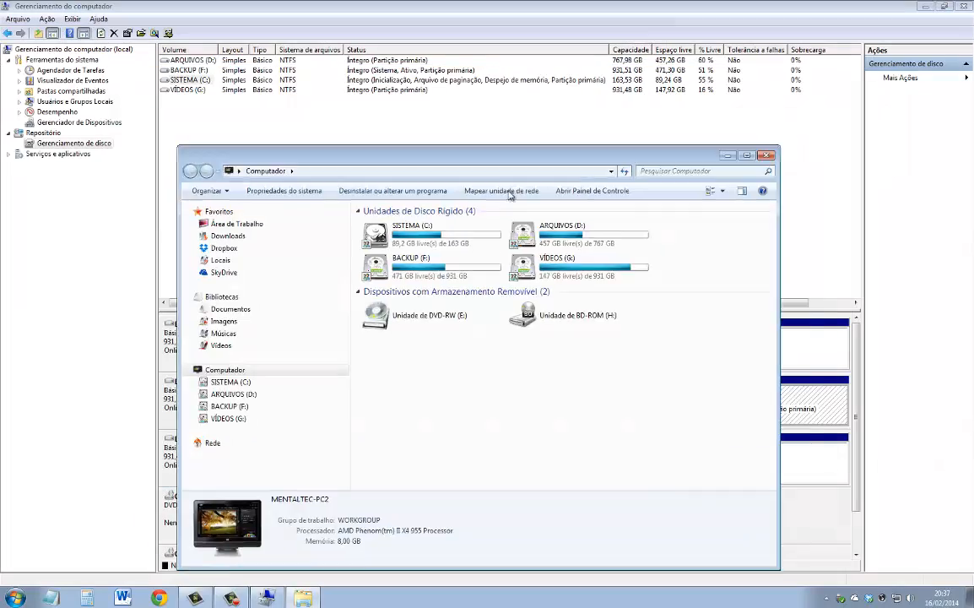
drag(479, 155, 334, 177)
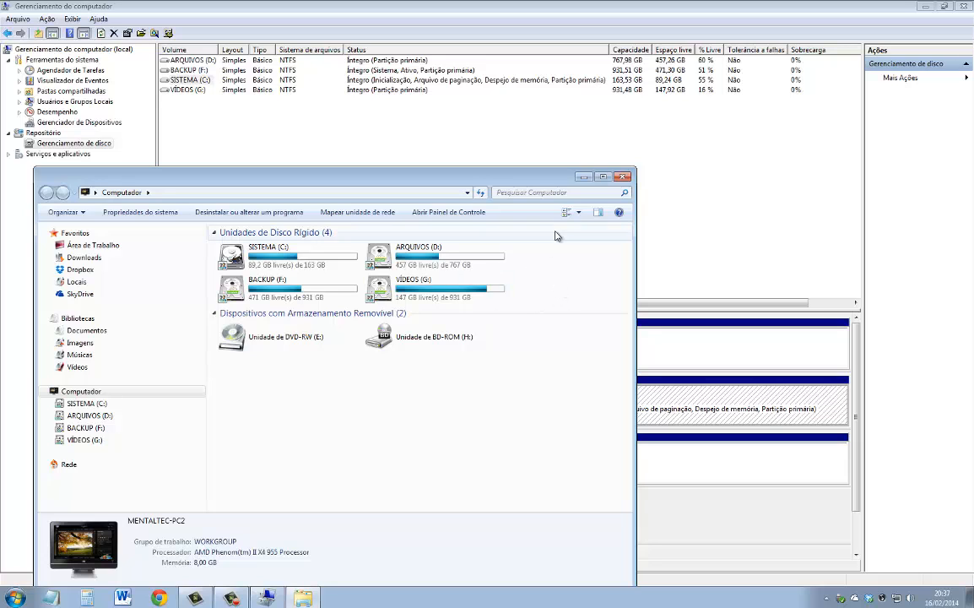
click(584, 177)
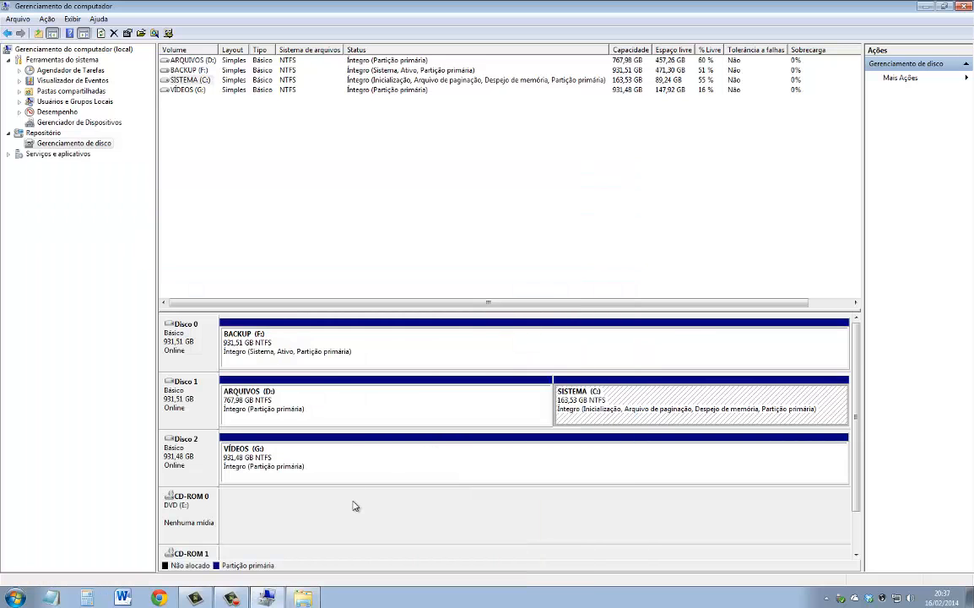
- Start creating a virtual hard disk (VHD) and choose the desktop as its location, with the file name HD VIRTUAL
drag(294, 311, 299, 227)
click(48, 18)
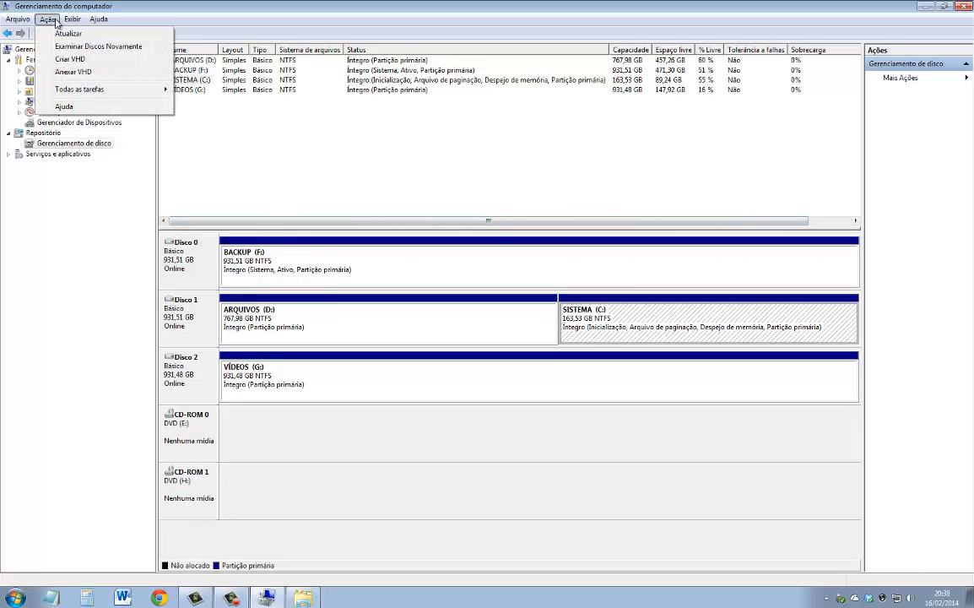
click(74, 59)
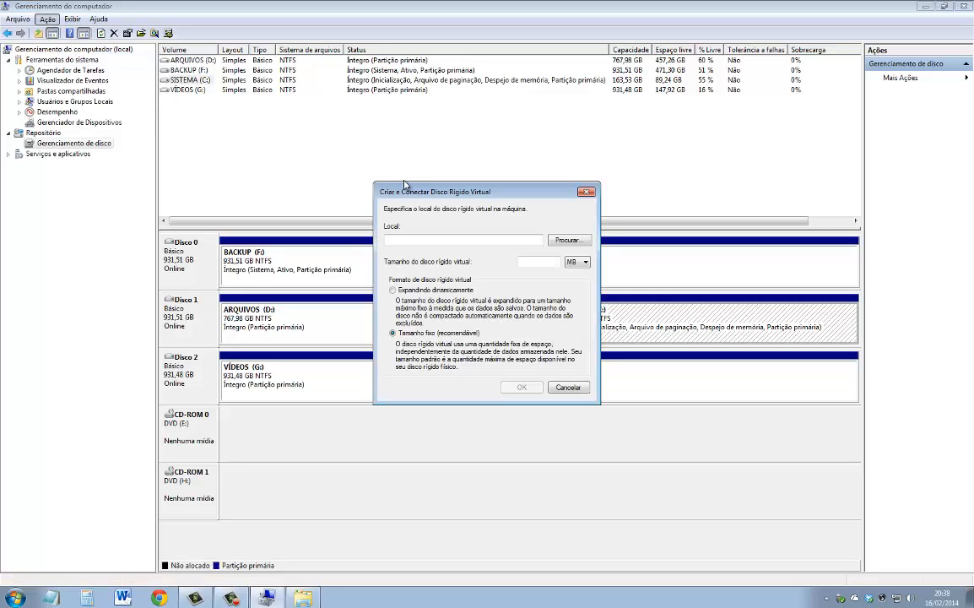
drag(411, 192, 279, 150)
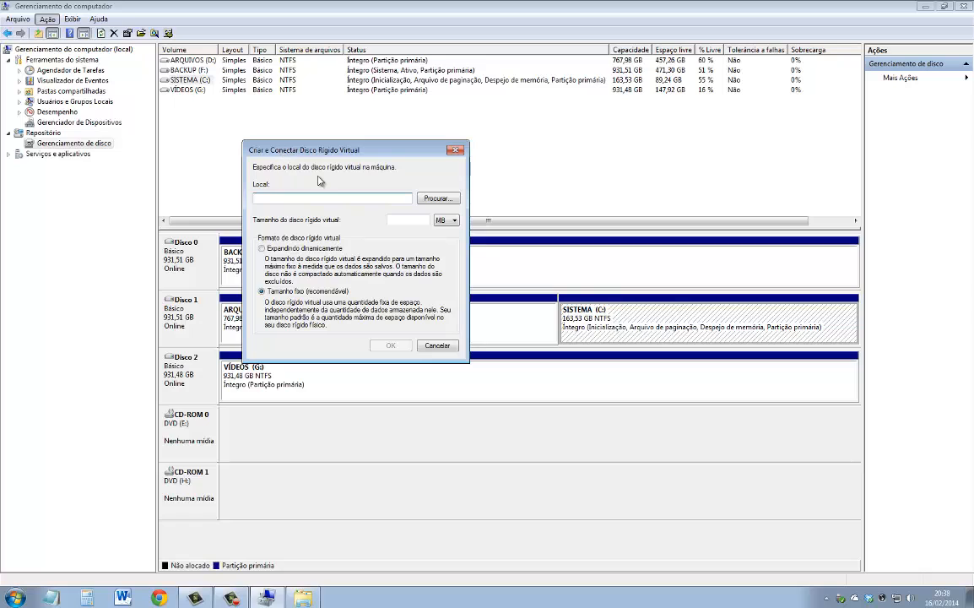
click(438, 198)
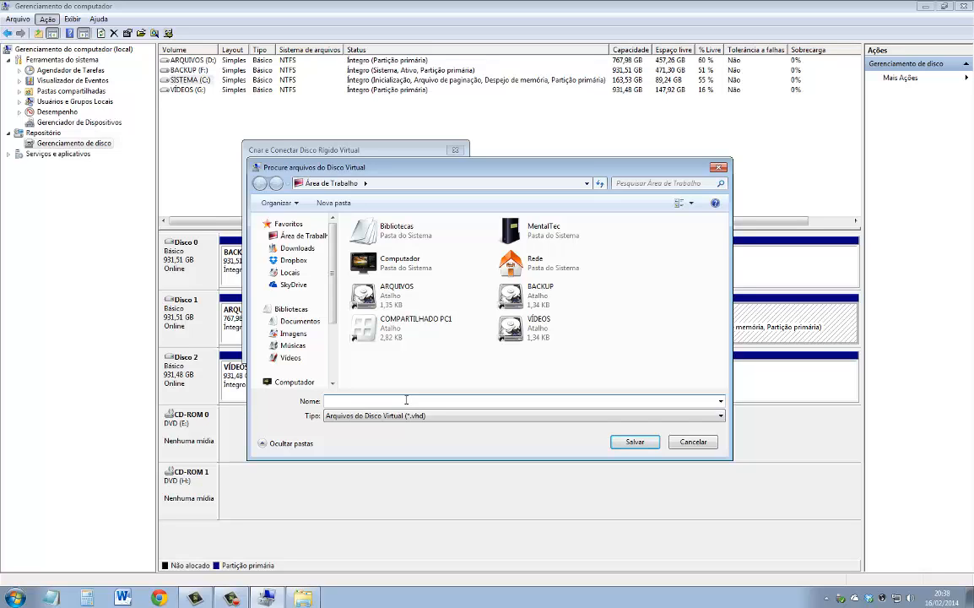
text(HD VISRYA)
key(BackSpace)
key(BackSpace)
key(BackSpace)
text(IRTUAL)
key(Tab)
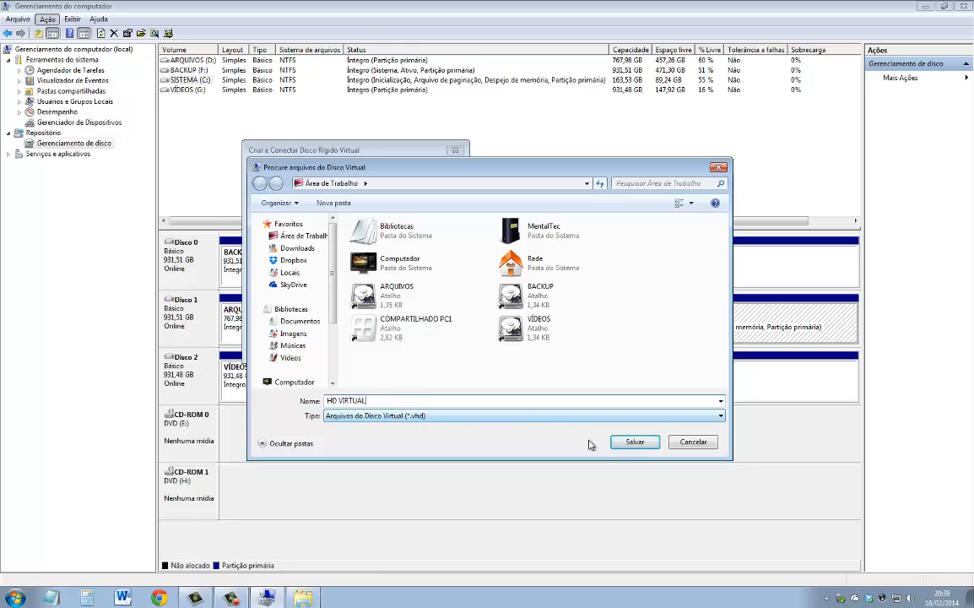
click(635, 441)
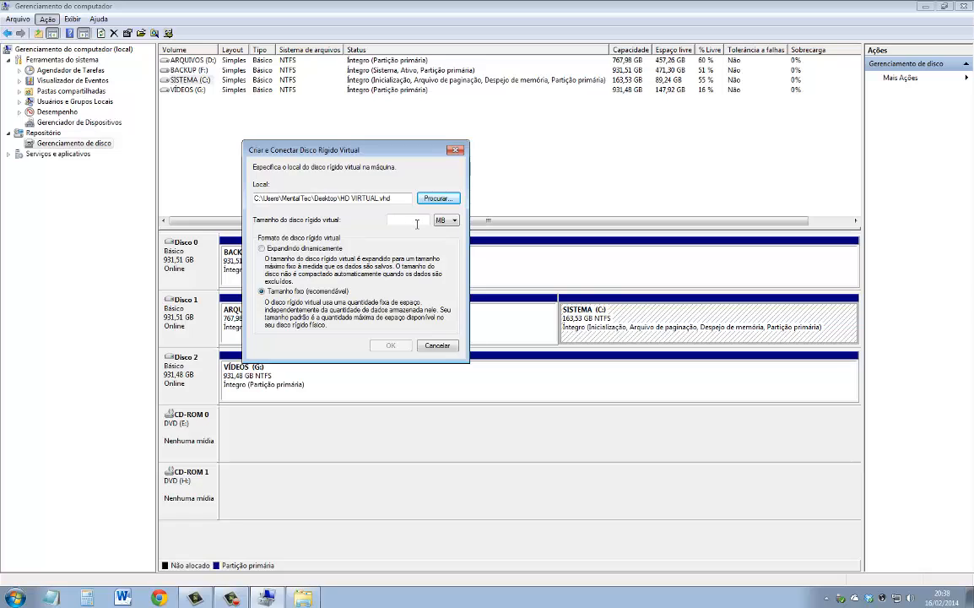
- Set the virtual disk's size to 500 MB with the fixed-size format (Tamanho fixo) and create it
click(450, 222)
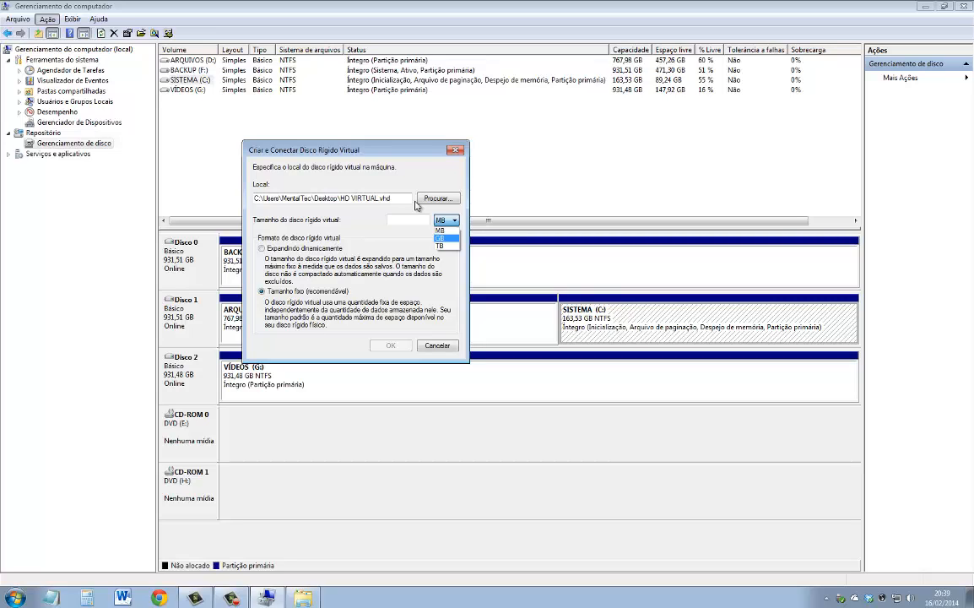
click(407, 220)
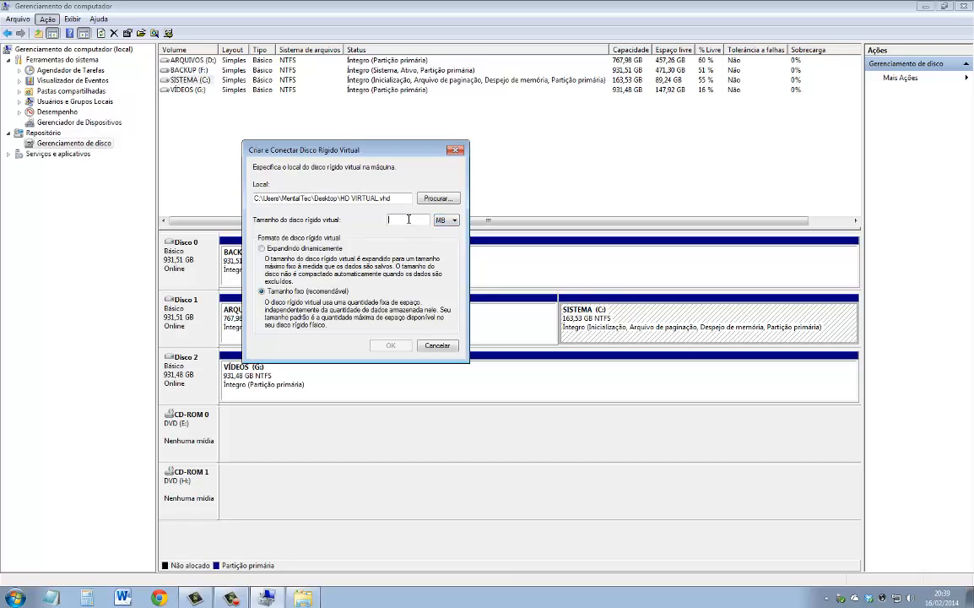
text(500)
click(279, 252)
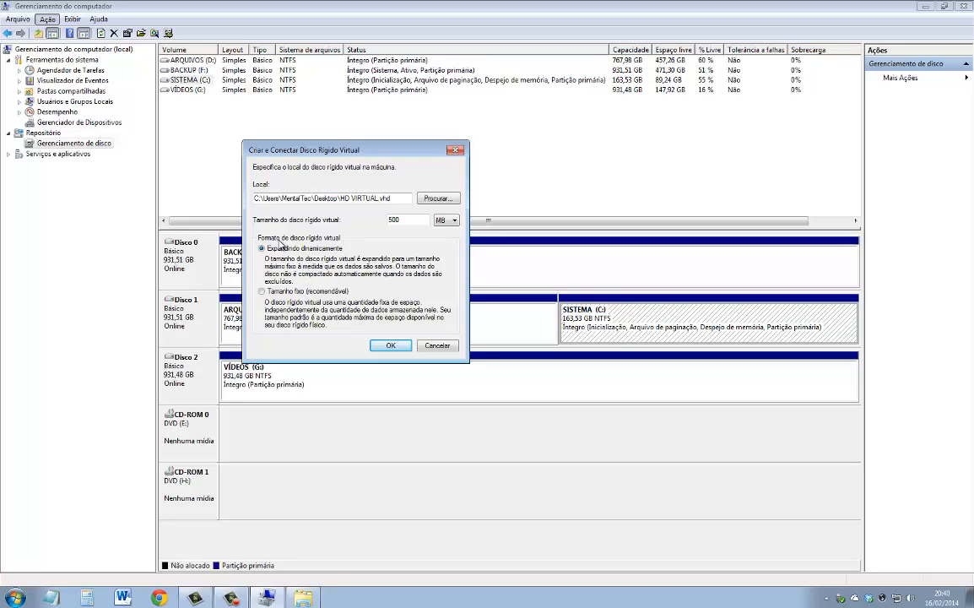
click(262, 291)
click(390, 345)
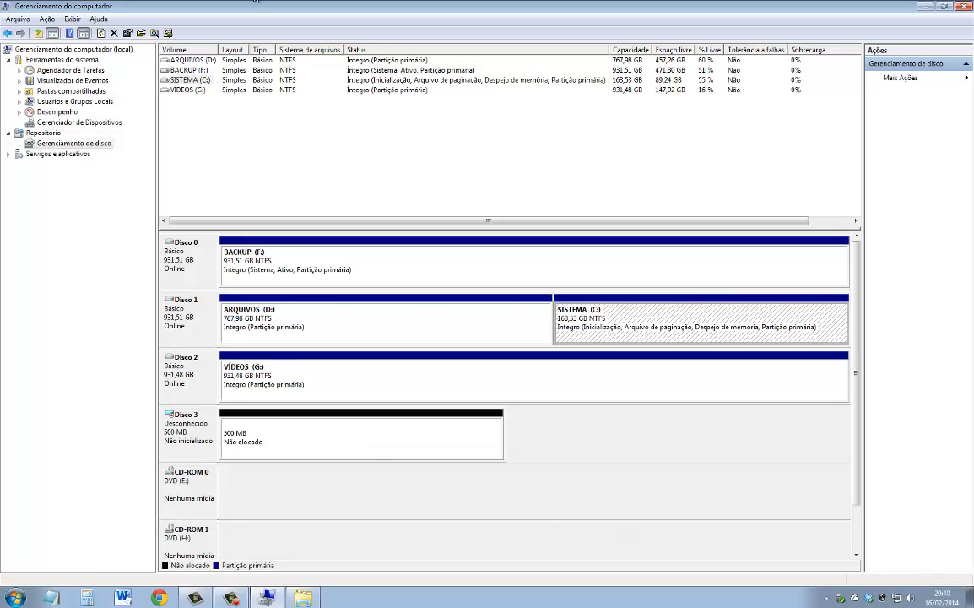
- Uncover the desktop to move the HD VIRTUAL.vhd icon away from the drive shortcuts, and maximize Computer Management again
drag(234, 6, 636, 133)
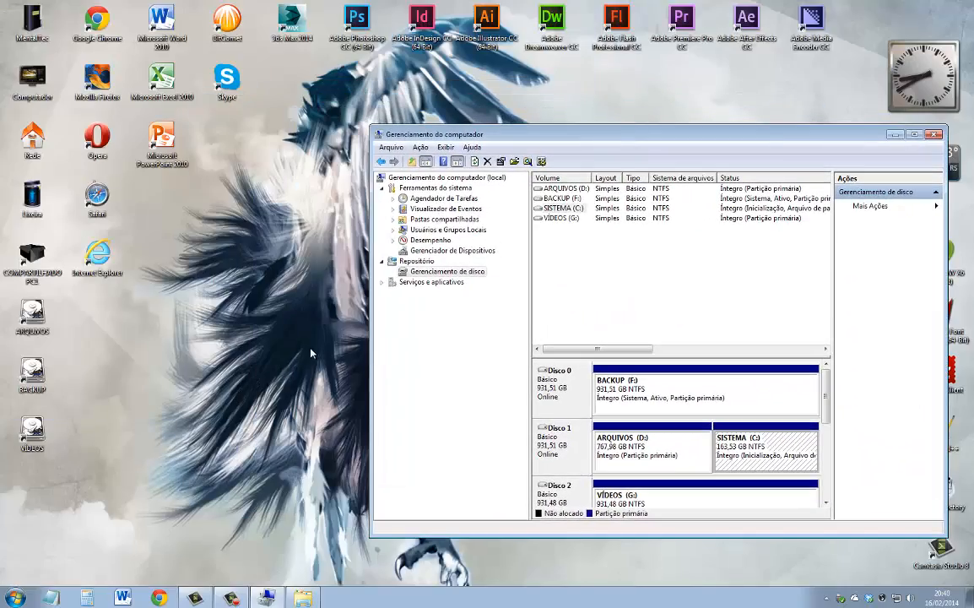
drag(515, 136, 586, 275)
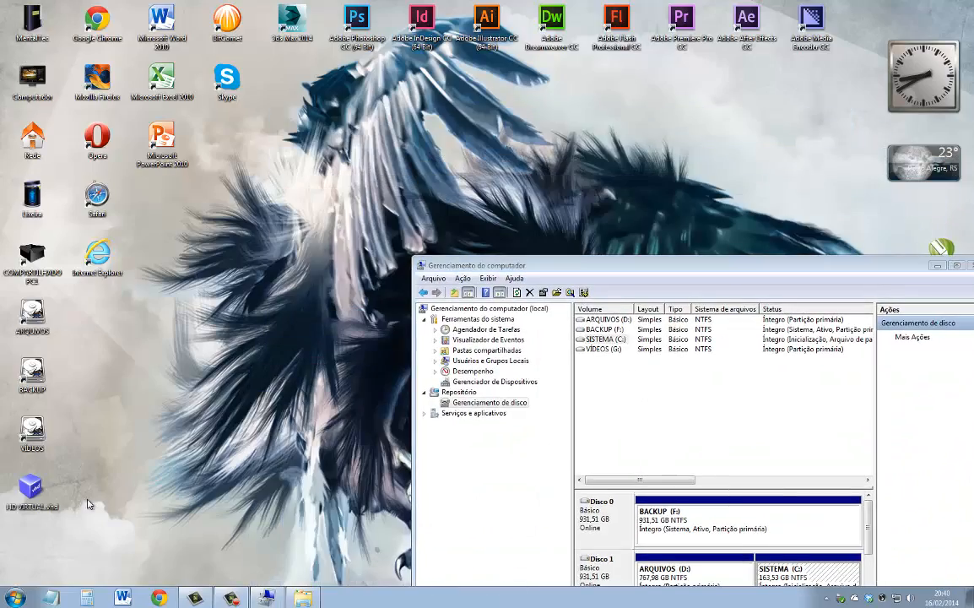
drag(38, 494, 168, 319)
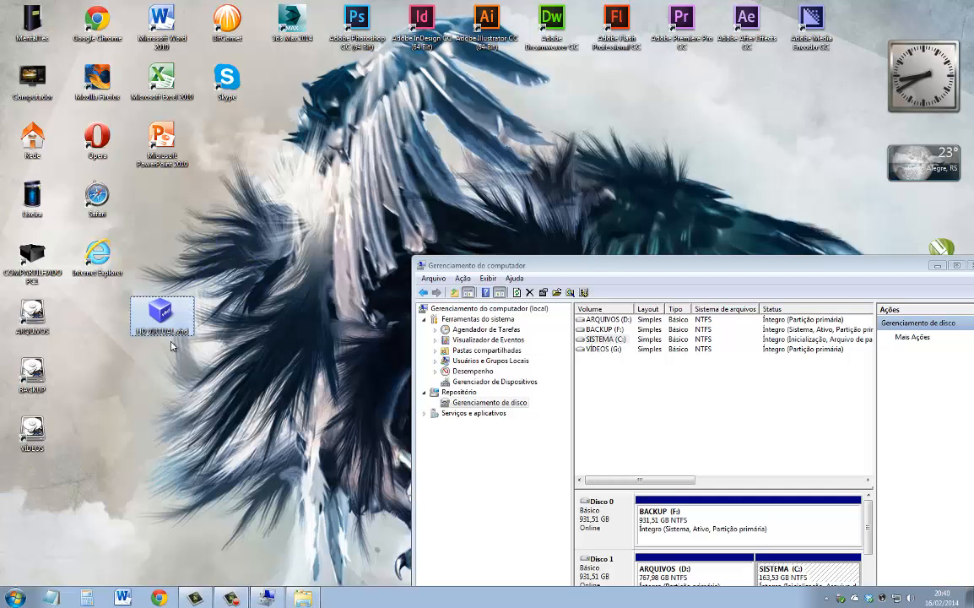
drag(466, 273, 397, 138)
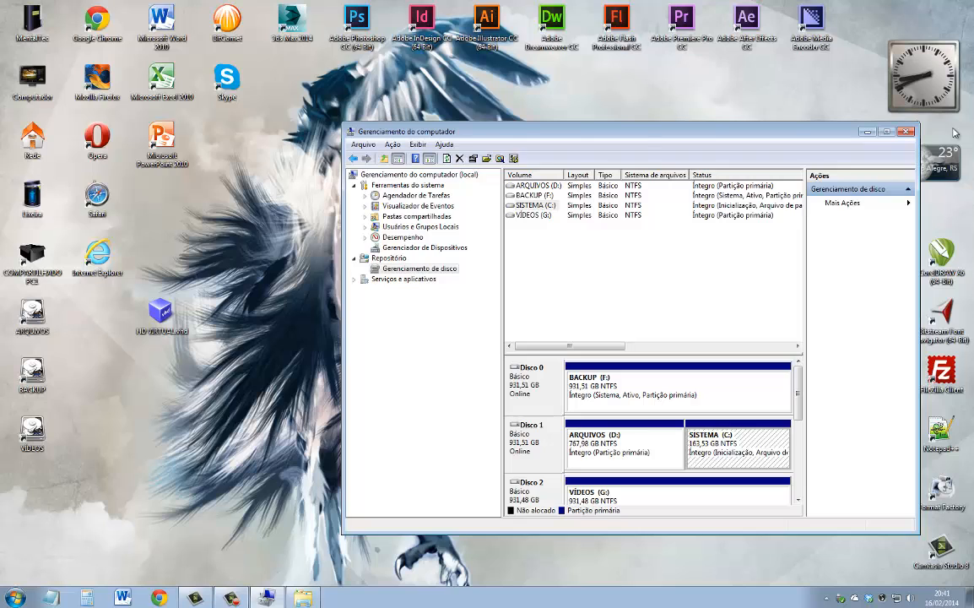
key(super+Up)
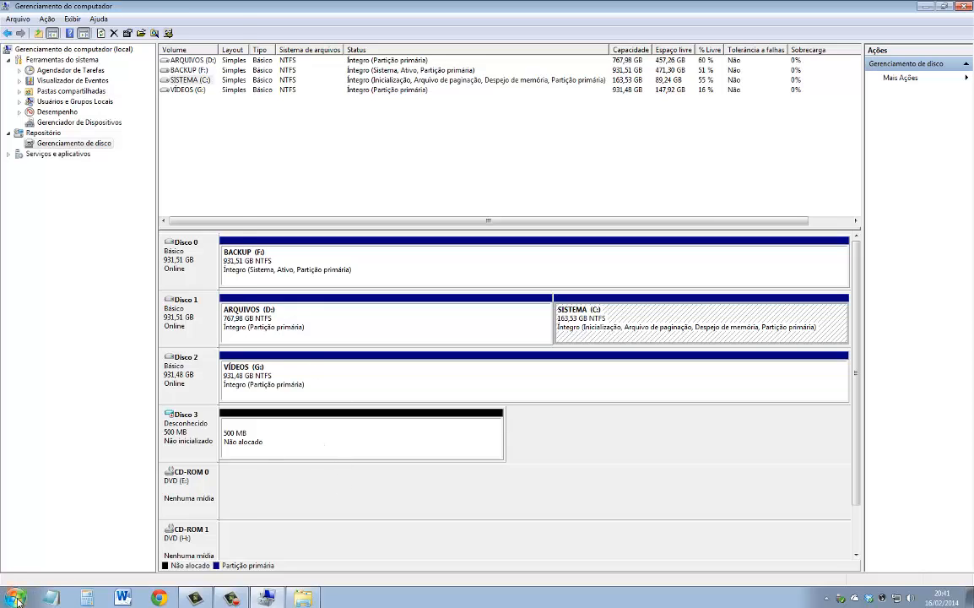
- View the computer's drives in a maximized Windows Explorer window to check for the virtual disk, and minimize that window
key(super)
click(184, 116)
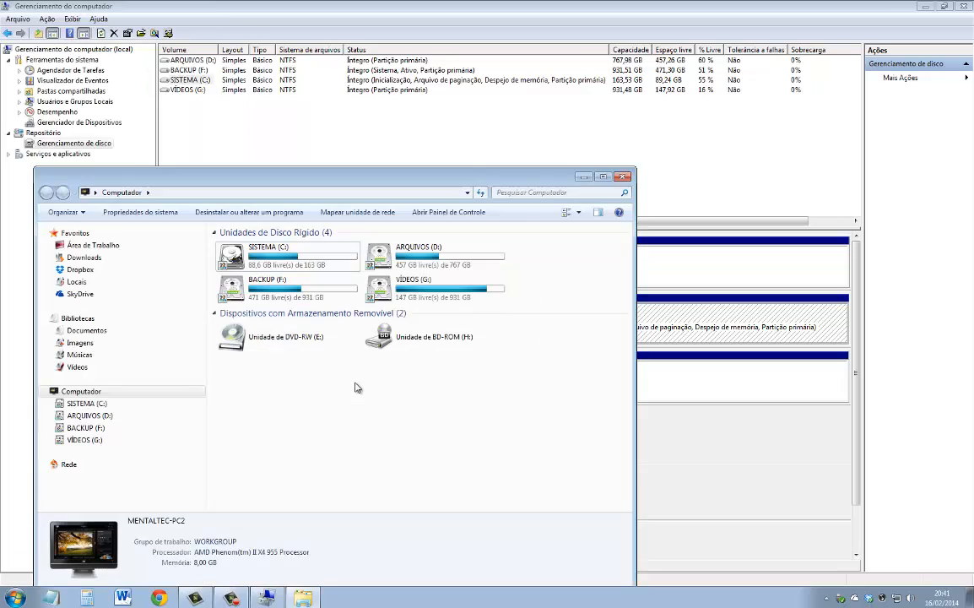
click(601, 178)
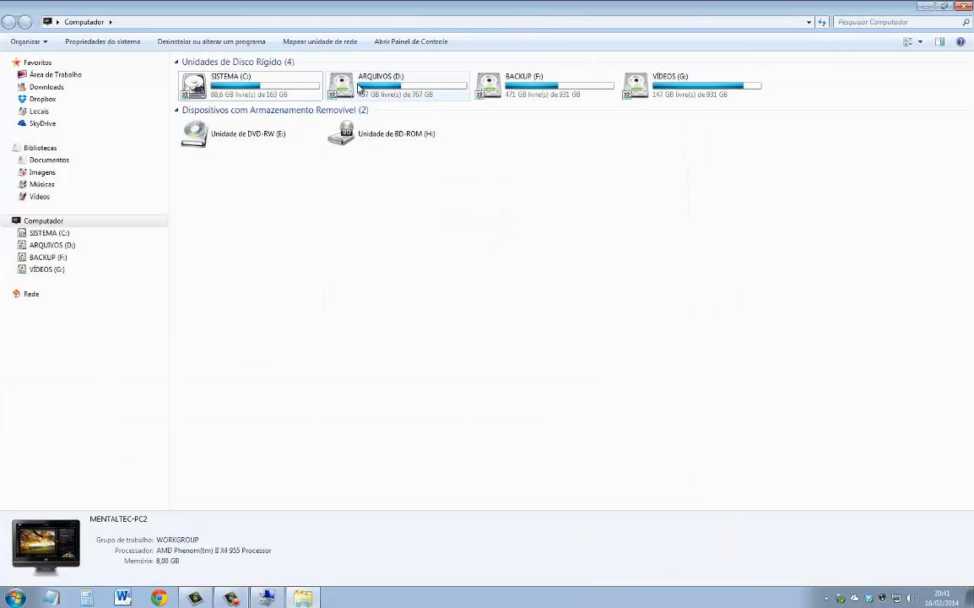
click(927, 7)
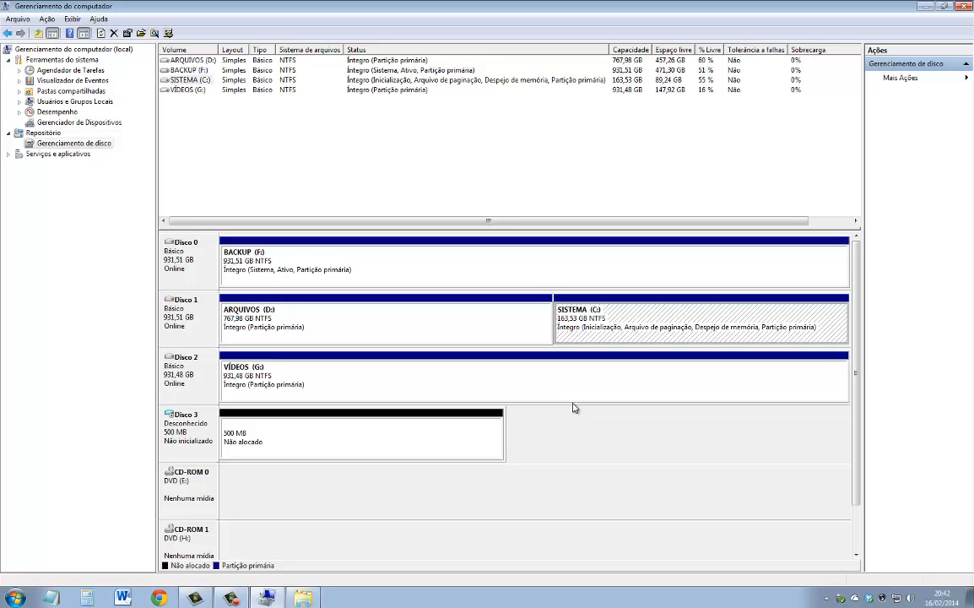
right_click(403, 452)
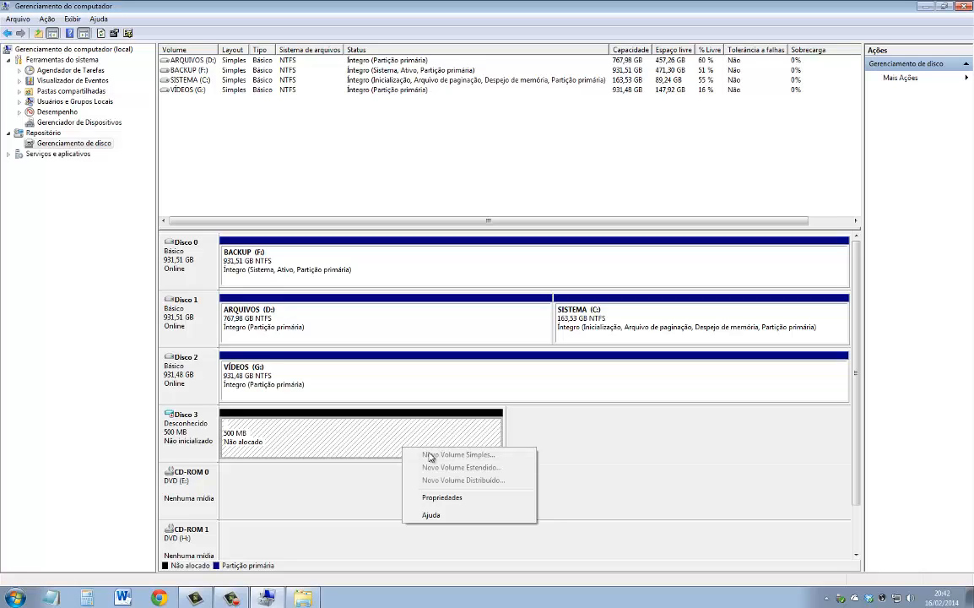
right_click(366, 434)
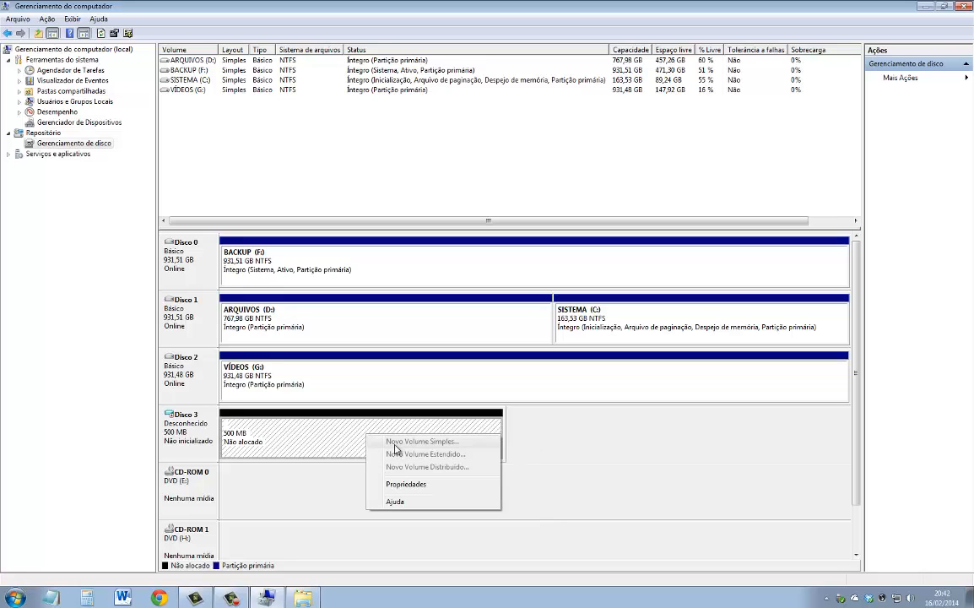
click(273, 446)
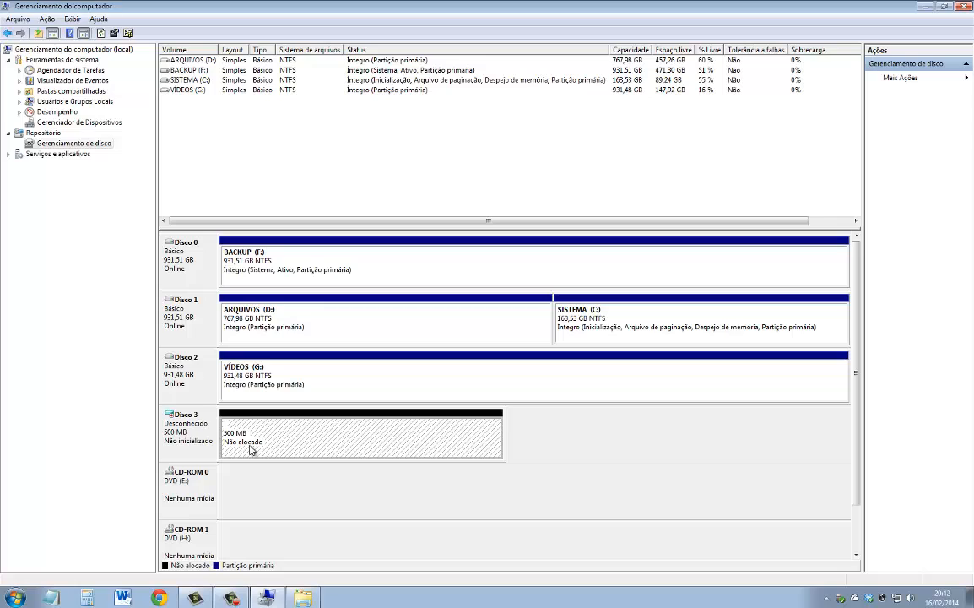
- Initialize Disco 3 with the MBR (Registro Mestre de Inicialização) partition style
right_click(197, 421)
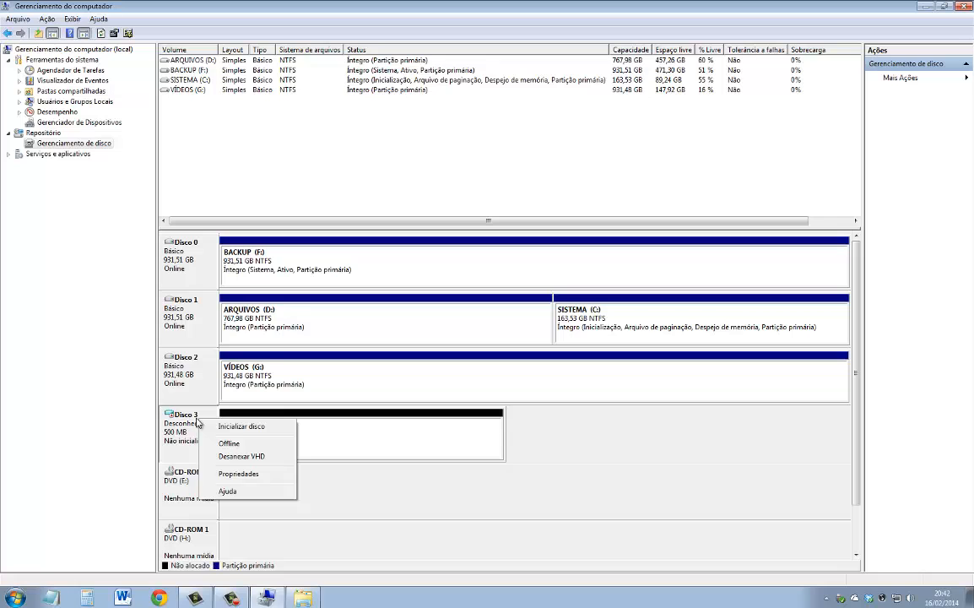
click(229, 426)
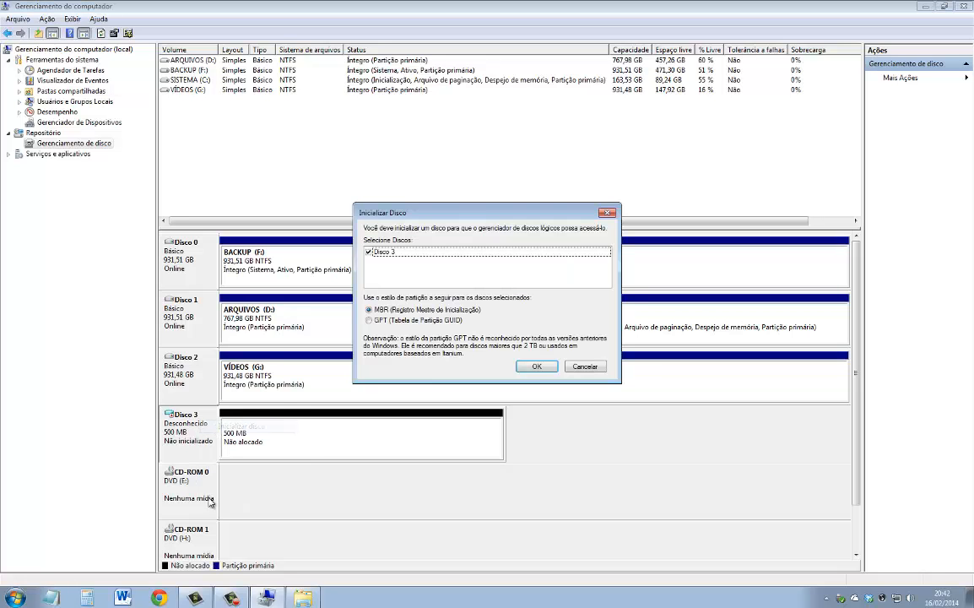
drag(427, 210, 379, 173)
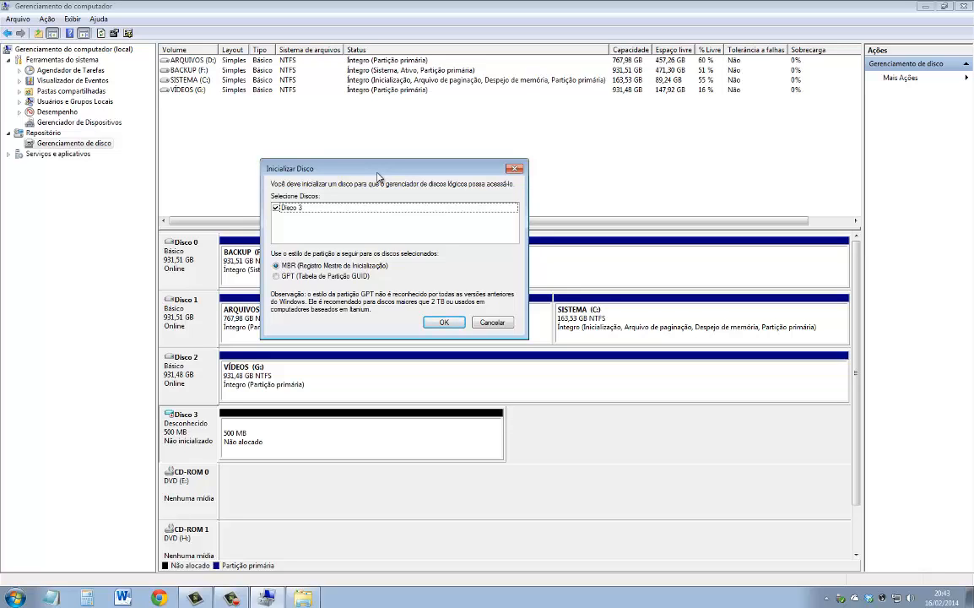
click(442, 322)
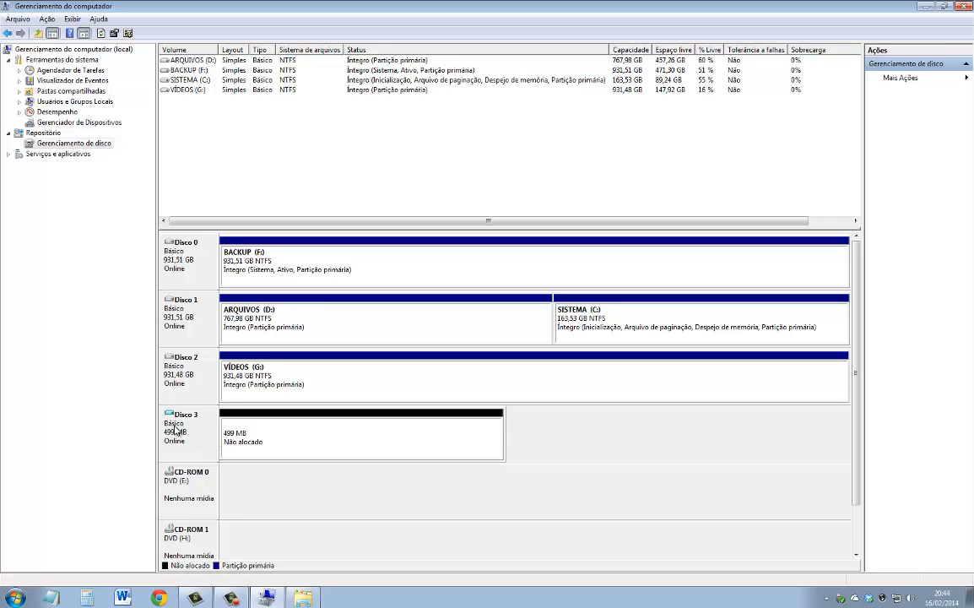
- Start a new simple volume in Disco 3's unallocated space, with a size of 497 MB and drive letter I
right_click(436, 449)
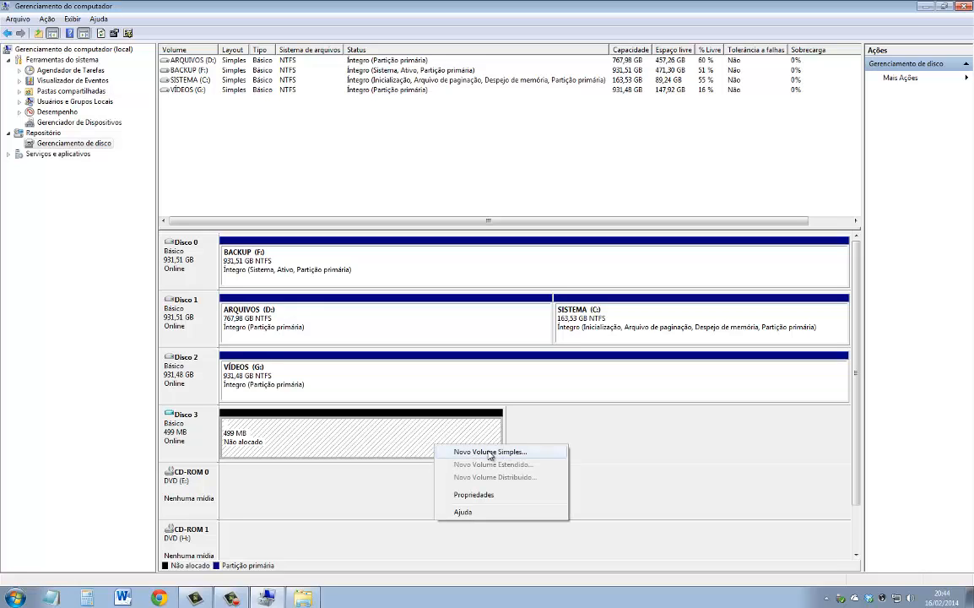
click(460, 452)
drag(338, 63, 561, 166)
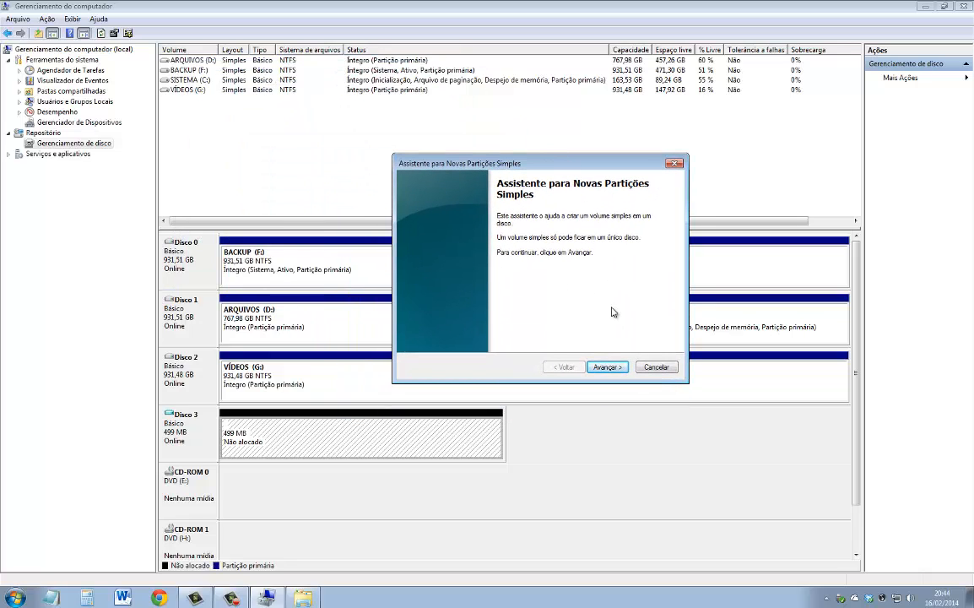
click(604, 369)
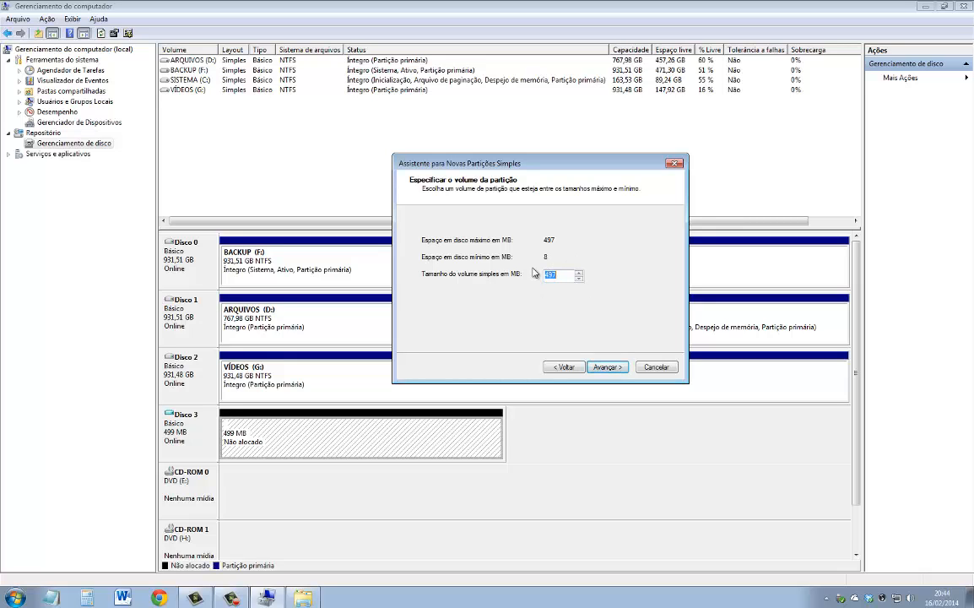
click(611, 372)
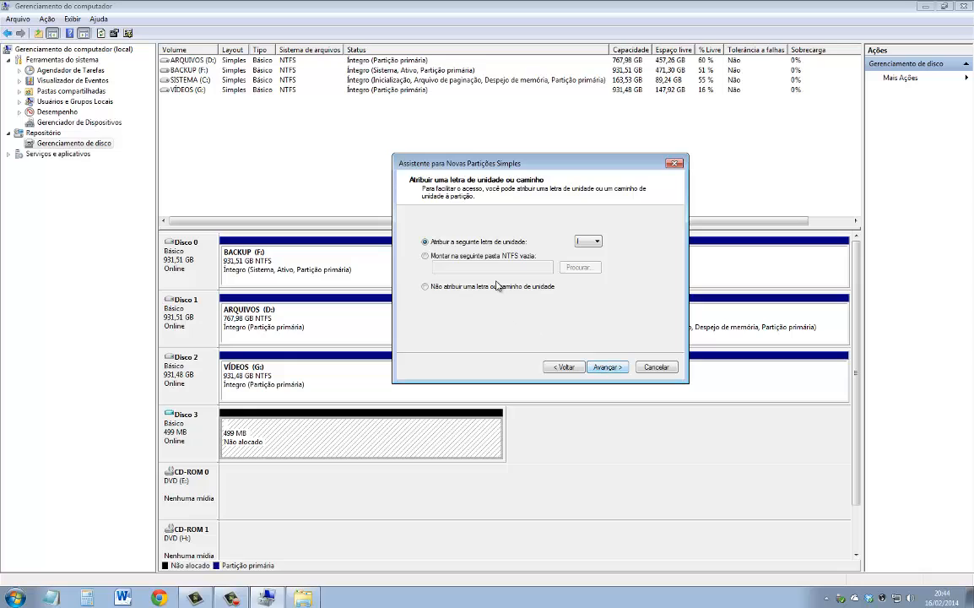
click(584, 243)
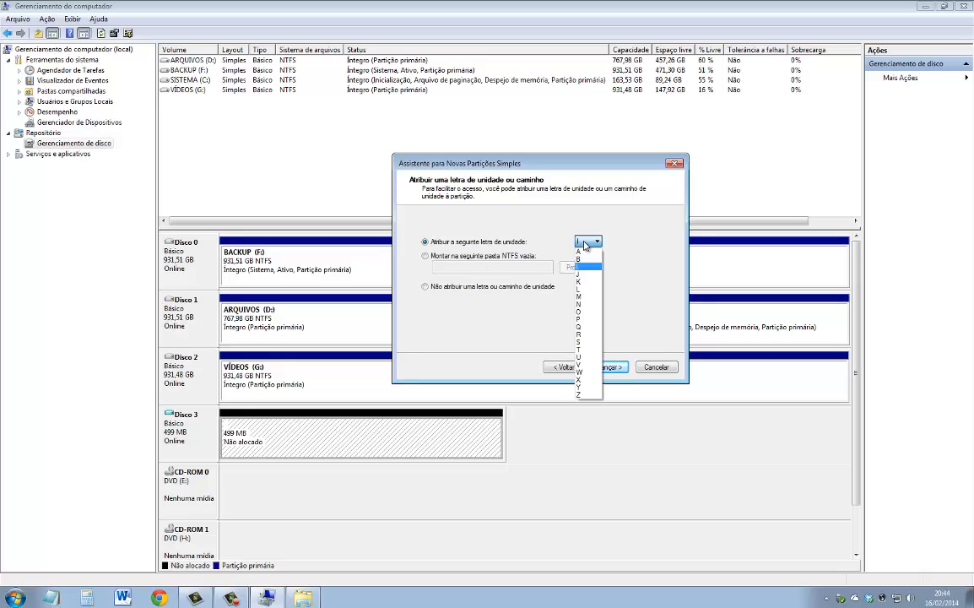
click(582, 252)
click(615, 369)
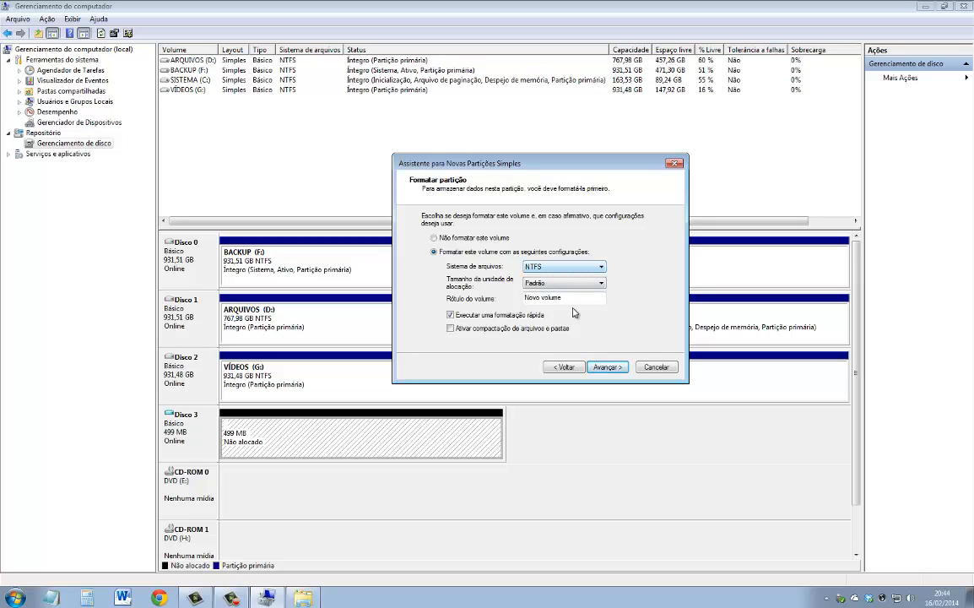
- Label the new volume TESTE, keep the NTFS quick format, and finish creating it
drag(568, 298, 460, 299)
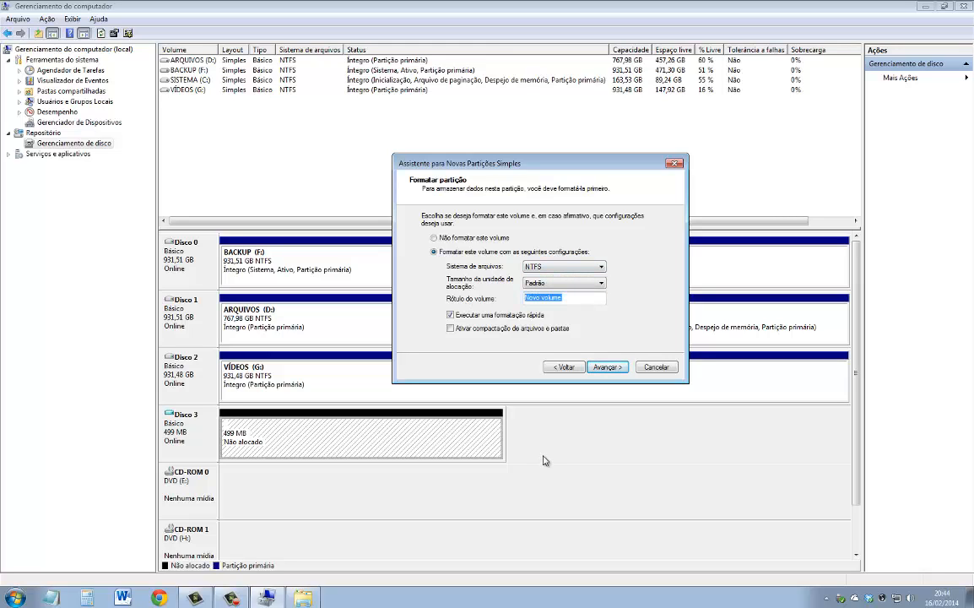
text(TESTE)
click(609, 367)
click(549, 368)
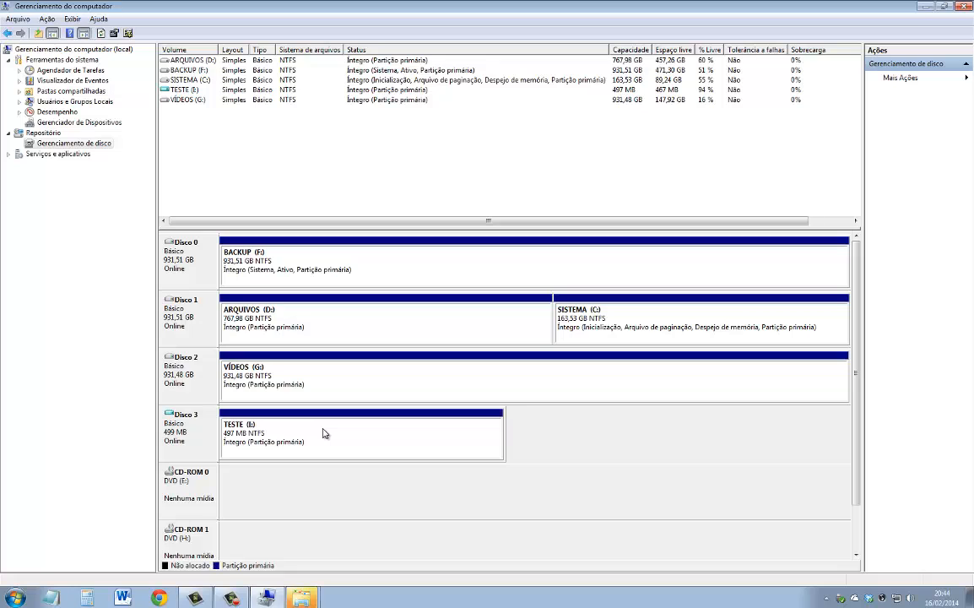
- View the computer's drives in a maximized Windows Explorer window, look inside TESTE (I:), and return to the drive list
click(14, 597)
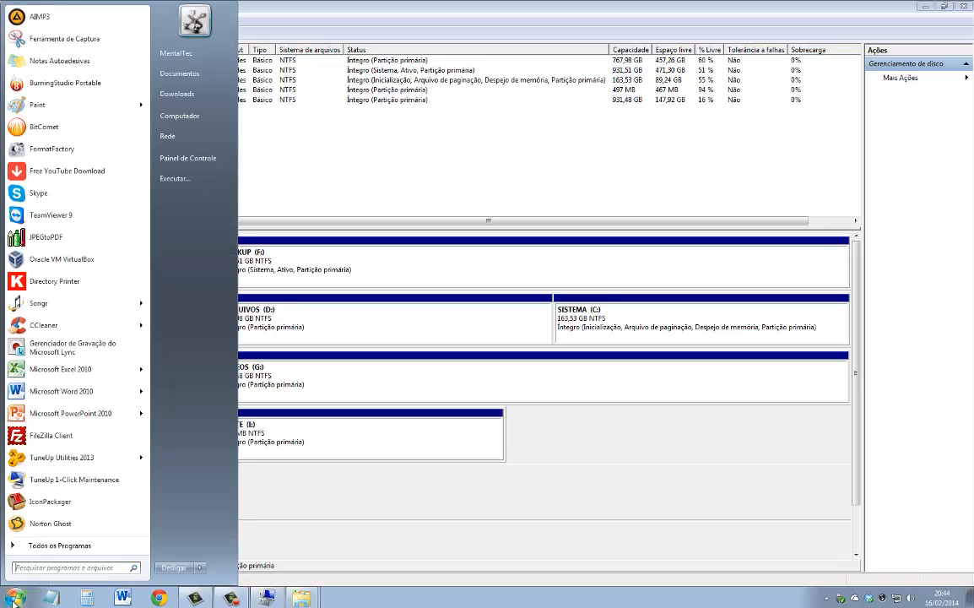
click(207, 117)
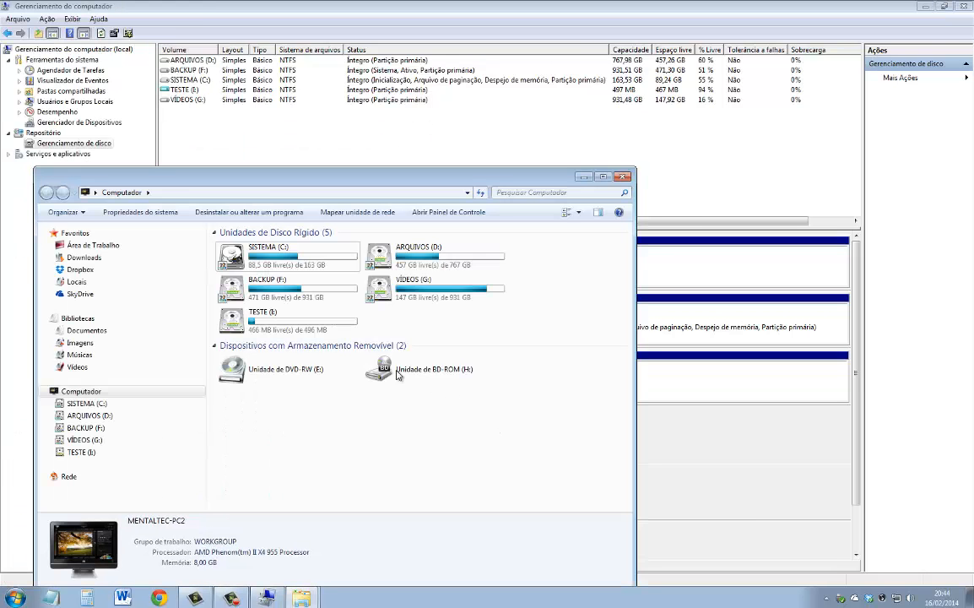
drag(365, 182, 365, 2)
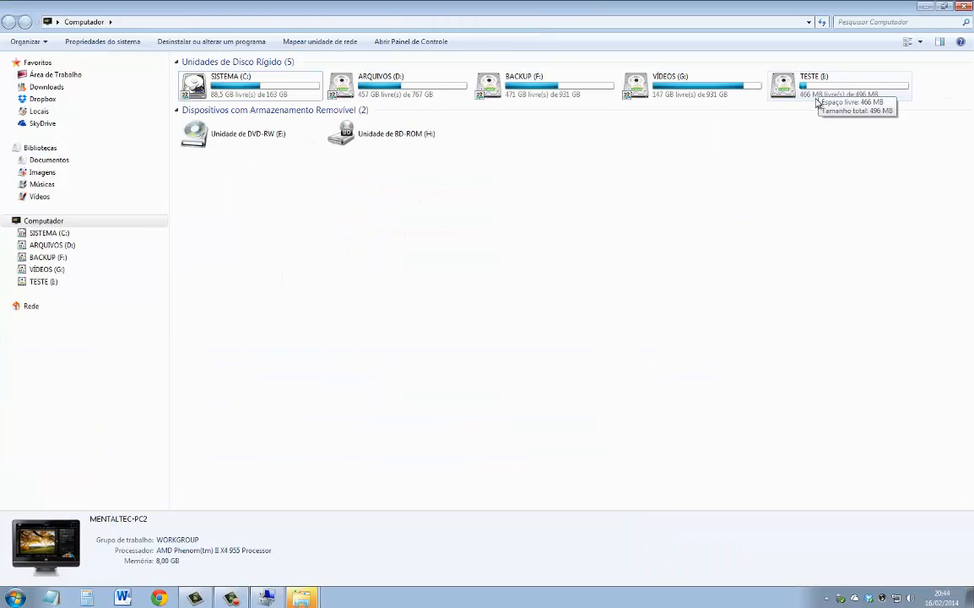
double_click(812, 88)
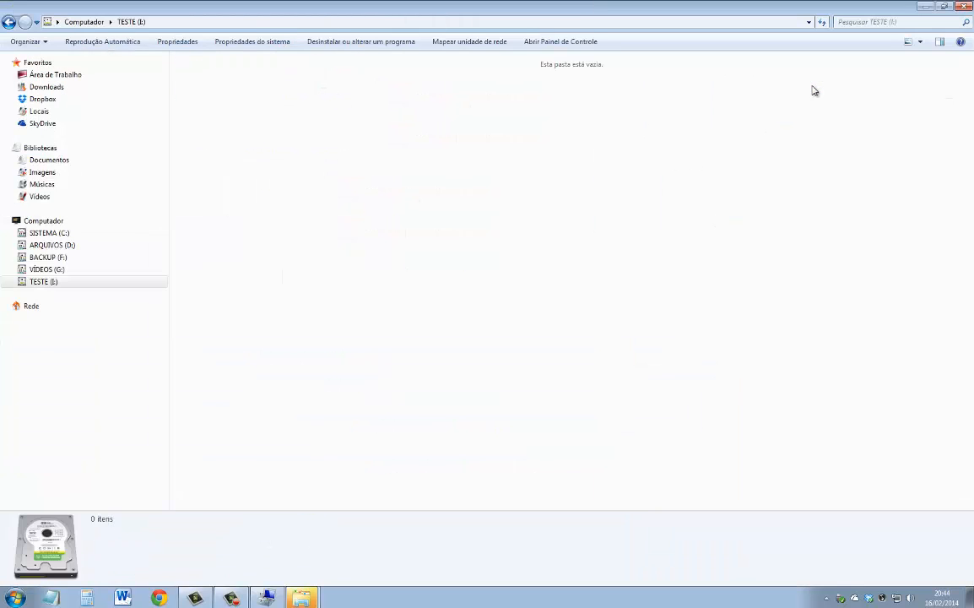
click(9, 23)
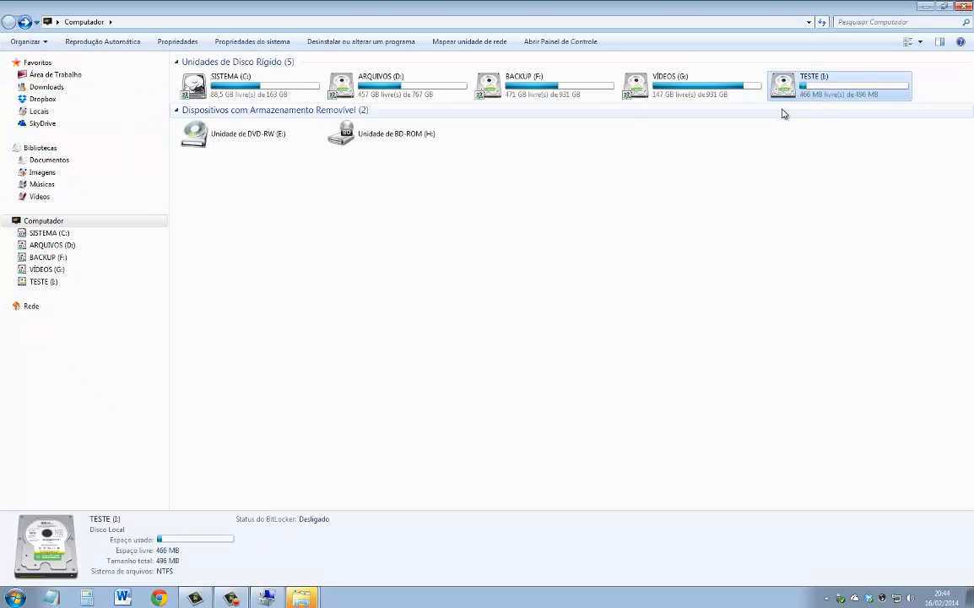
- Uncover the desktop beside the drives window to view the HD VIRTUAL.vhd file, and maximize the drives window again
drag(698, 7, 703, 89)
click(926, 6)
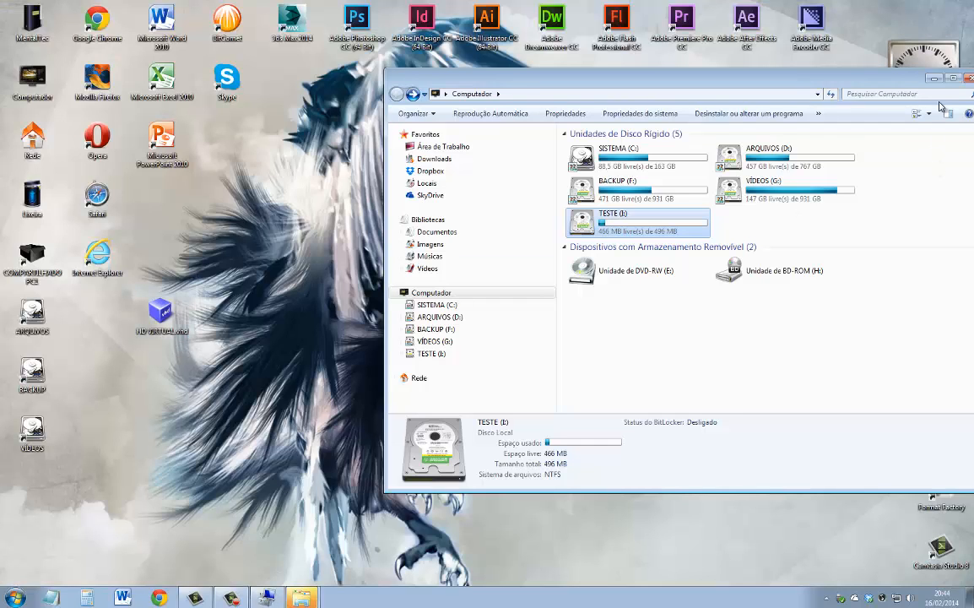
click(952, 79)
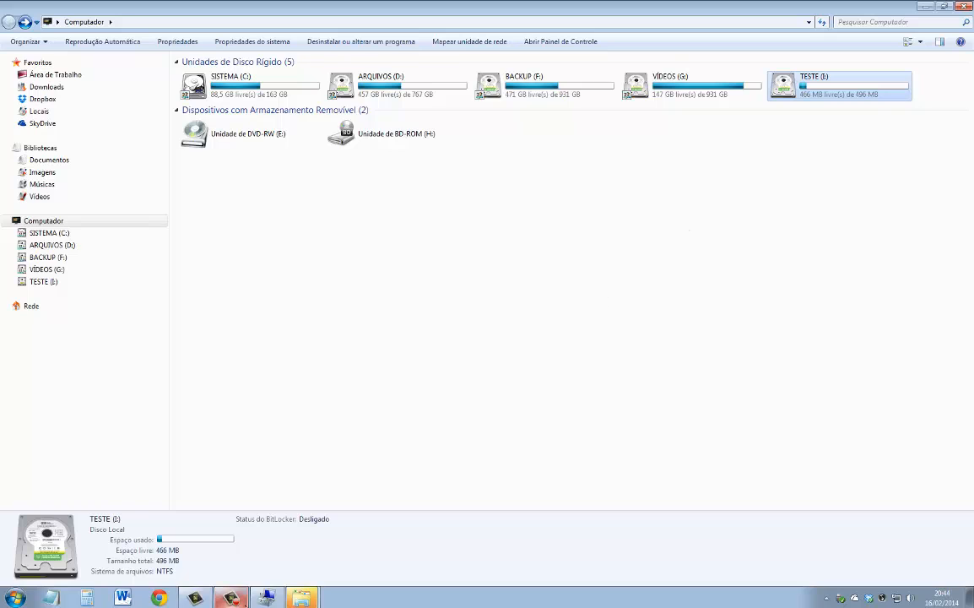
- Switch back to Computer Management and shrink the TESTE (I:) volume by 50 MB
click(269, 599)
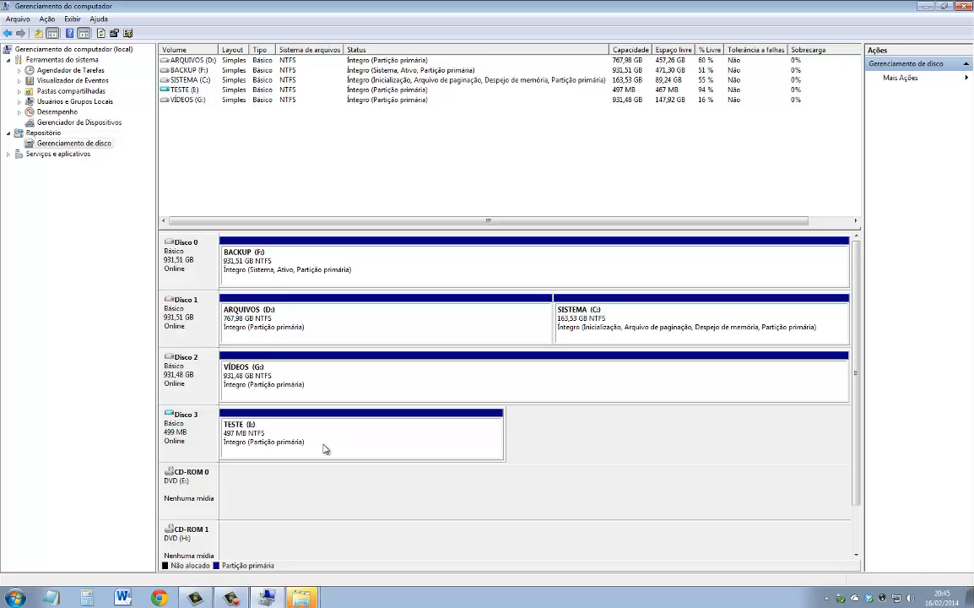
right_click(377, 445)
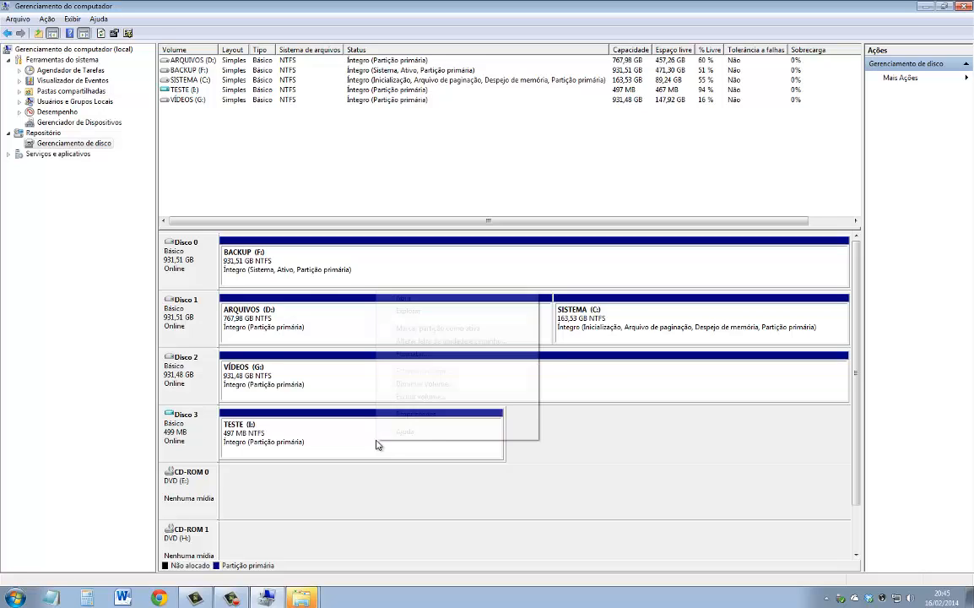
click(444, 384)
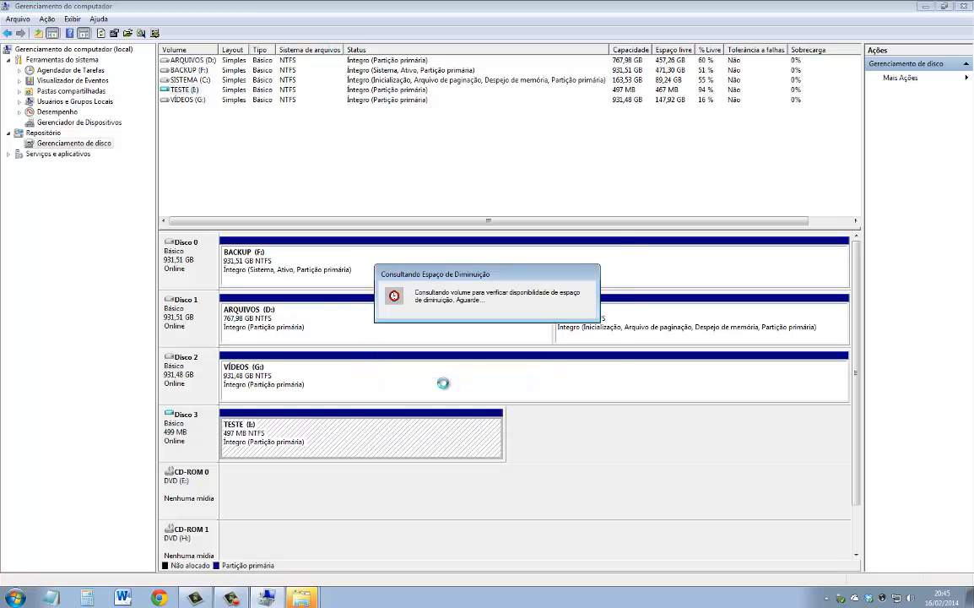
drag(487, 213, 420, 177)
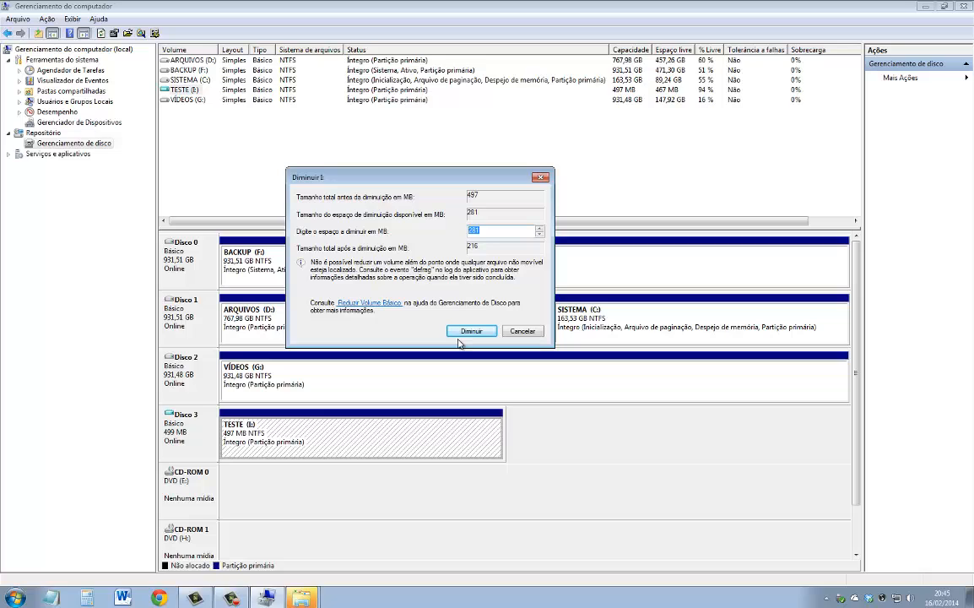
text(50)
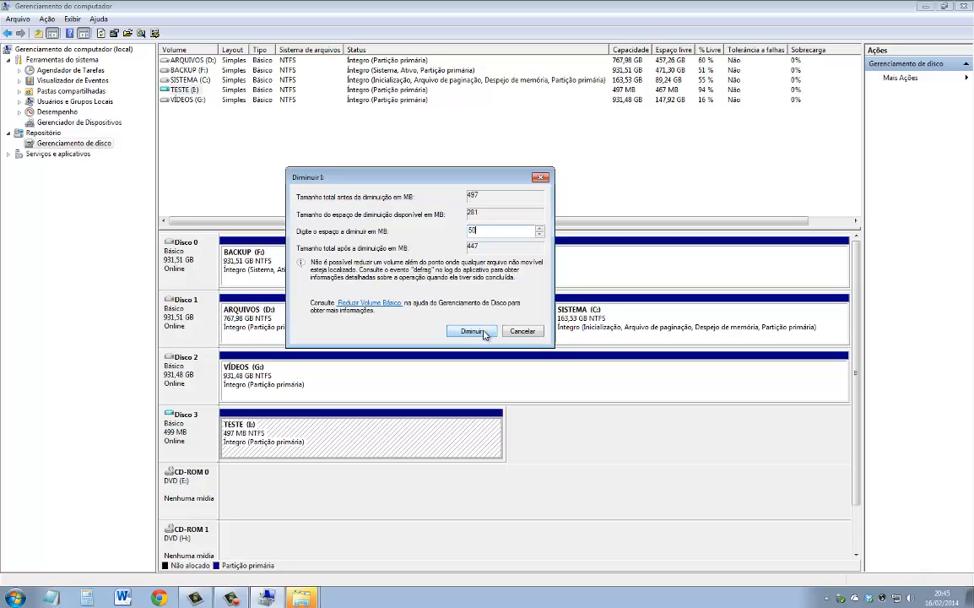
drag(483, 230, 437, 229)
click(470, 332)
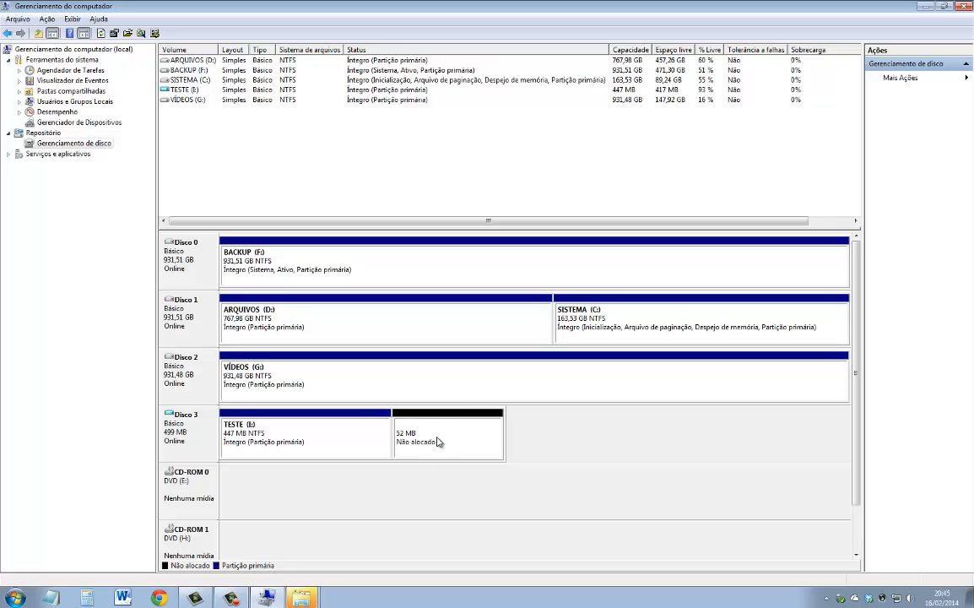
- Create a simple volume in Disco 3's remaining unallocated space with drive letter J, NTFS quick format and the label Novo volume
right_click(397, 434)
click(409, 445)
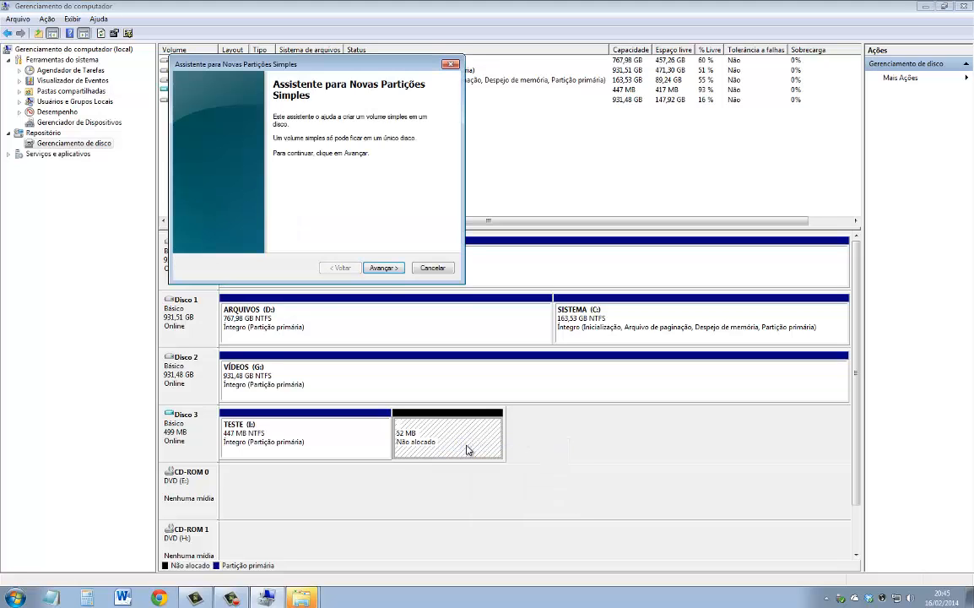
click(384, 268)
click(390, 270)
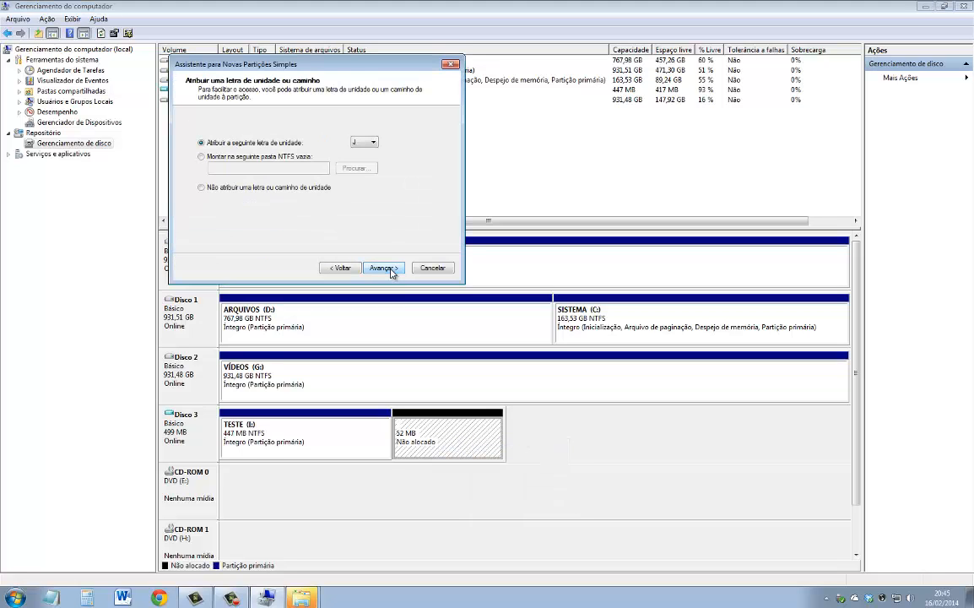
click(389, 270)
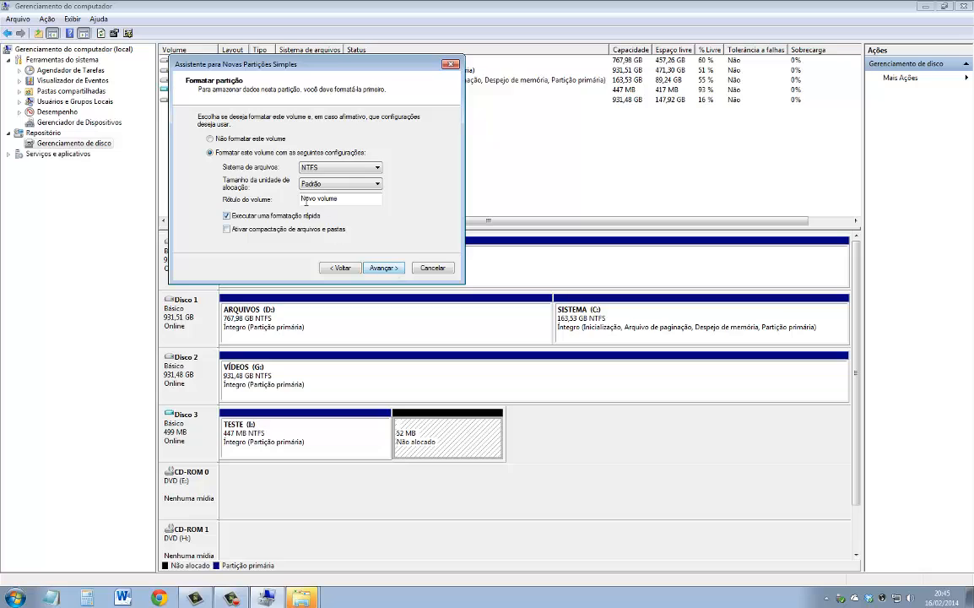
click(388, 268)
click(384, 268)
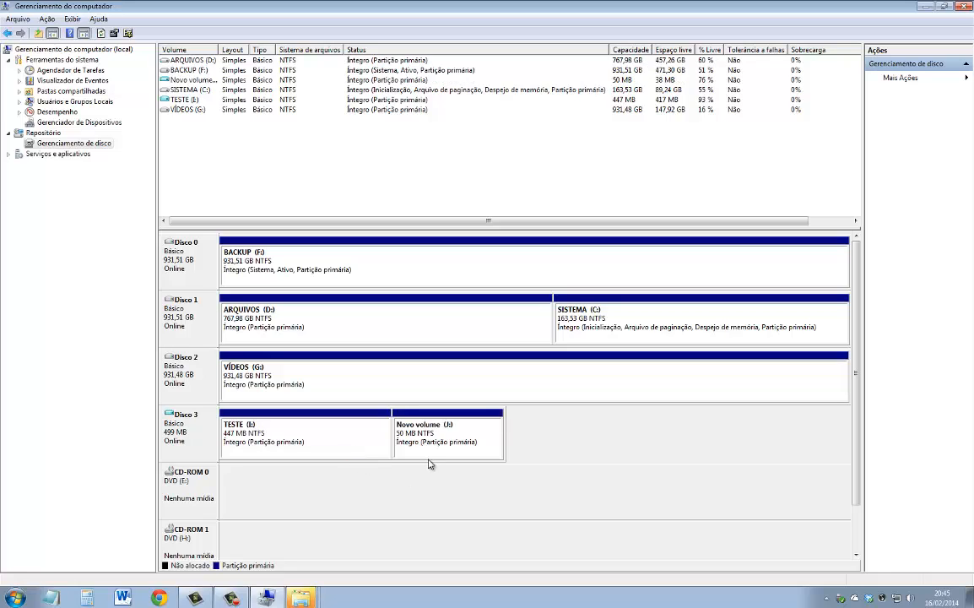
- Look inside Novo volume (J:) in Windows Explorer, view the HD VIRTUAL.vhd file on the desktop, and return to Computer Management
click(15, 597)
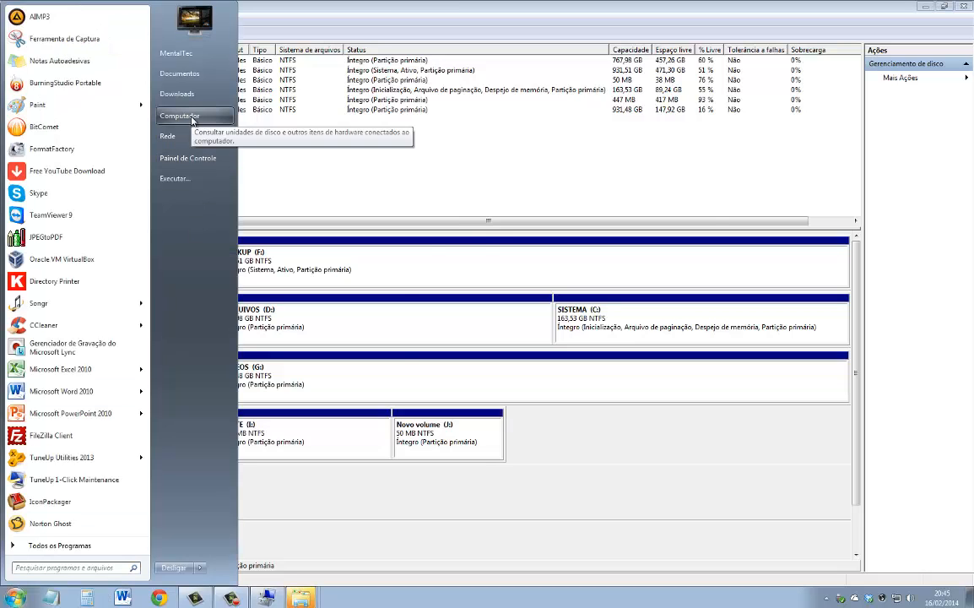
click(184, 116)
double_click(748, 228)
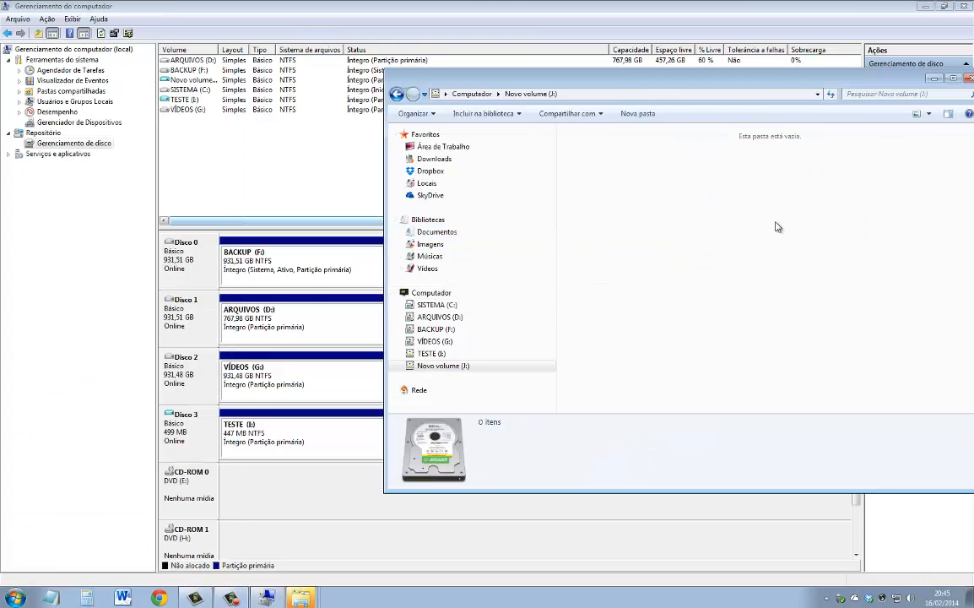
key(BackSpace)
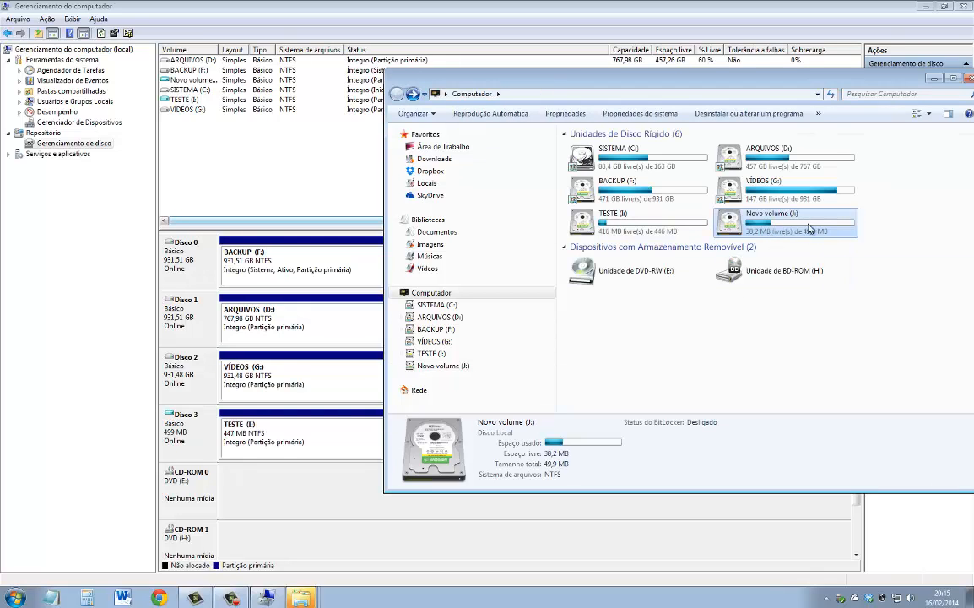
drag(744, 79, 761, 131)
click(677, 124)
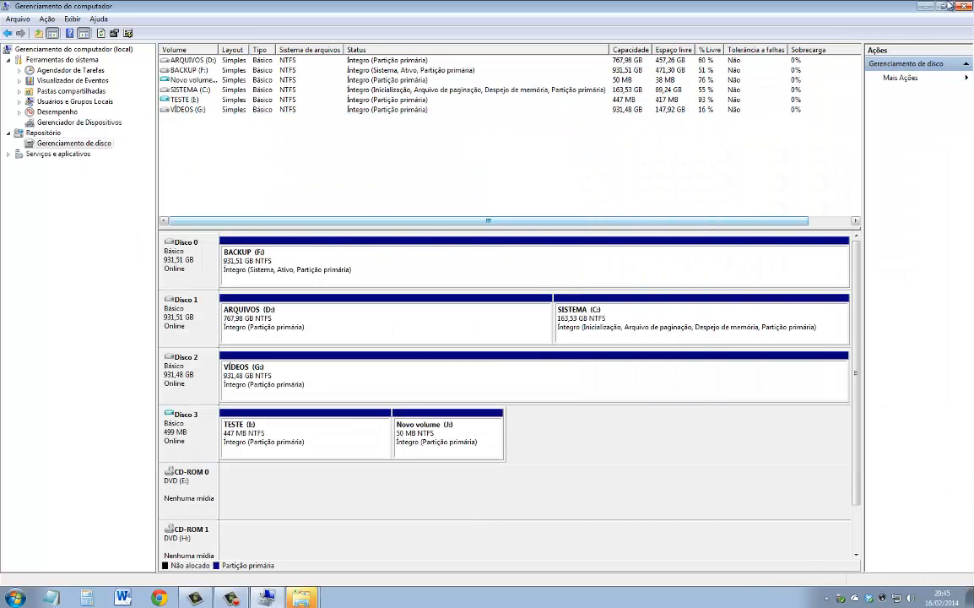
click(926, 5)
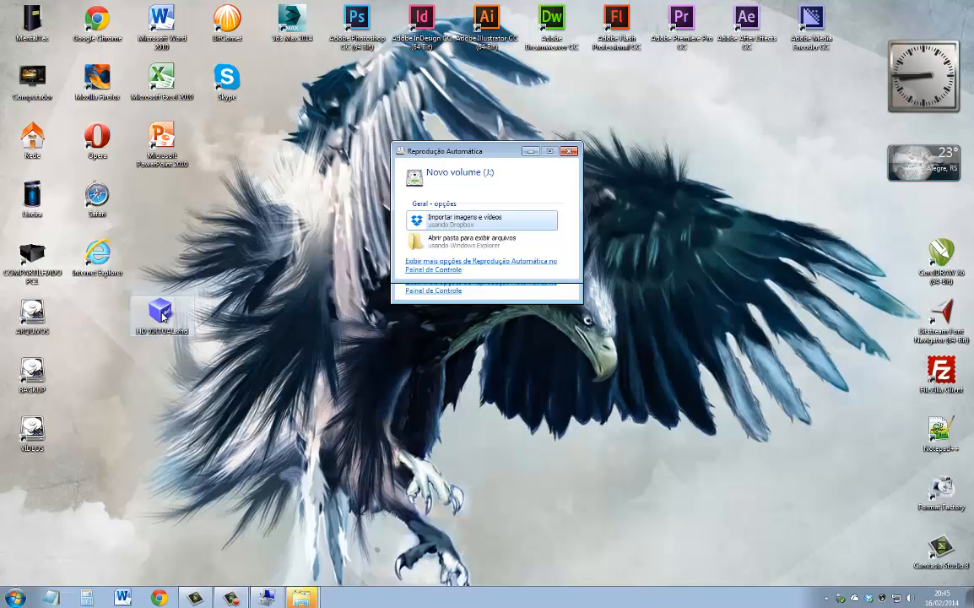
click(273, 599)
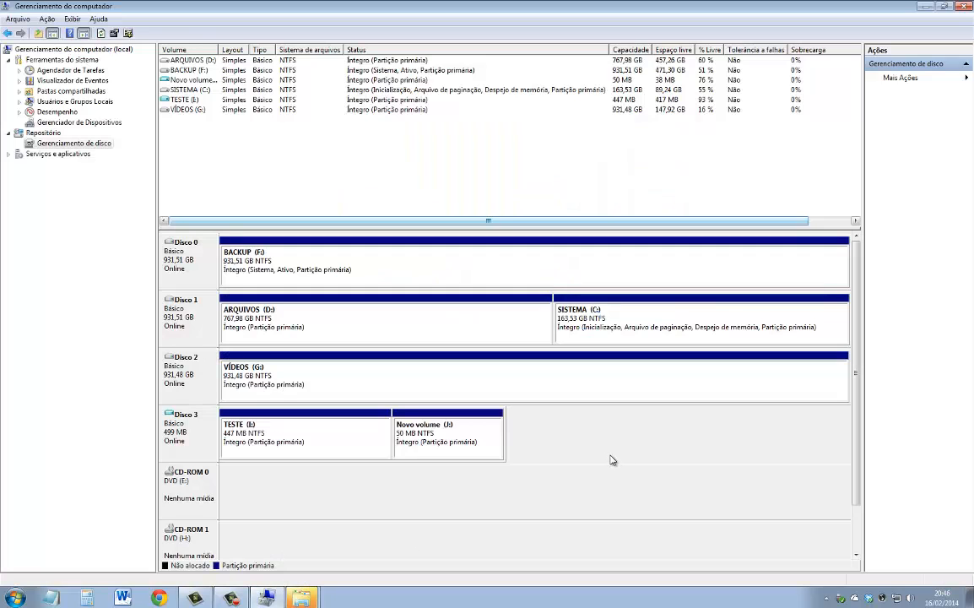
right_click(344, 438)
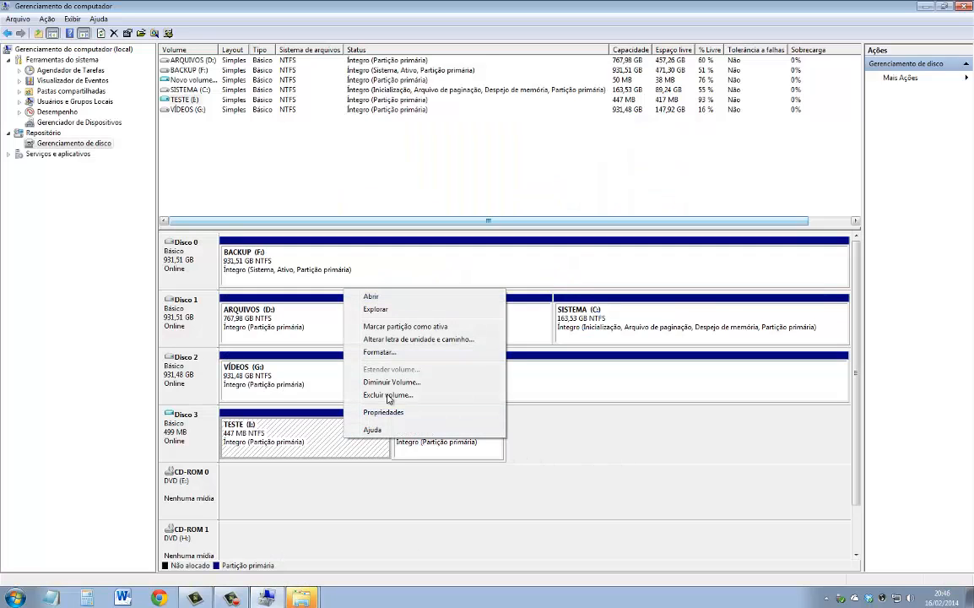
click(380, 352)
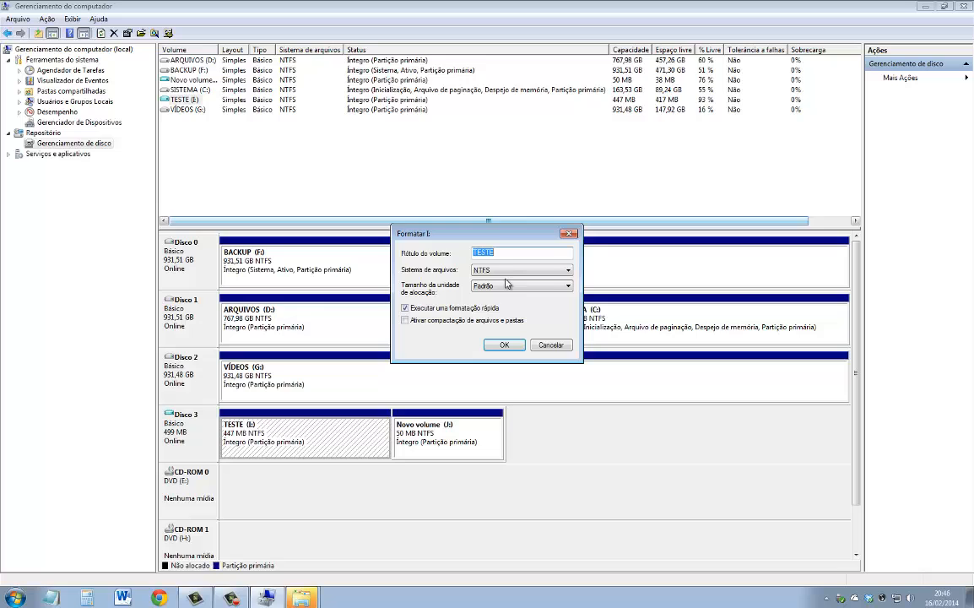
click(550, 346)
- Shrink the TESTE (I:) volume on Disco 3 by 50 MB
right_click(297, 410)
click(346, 352)
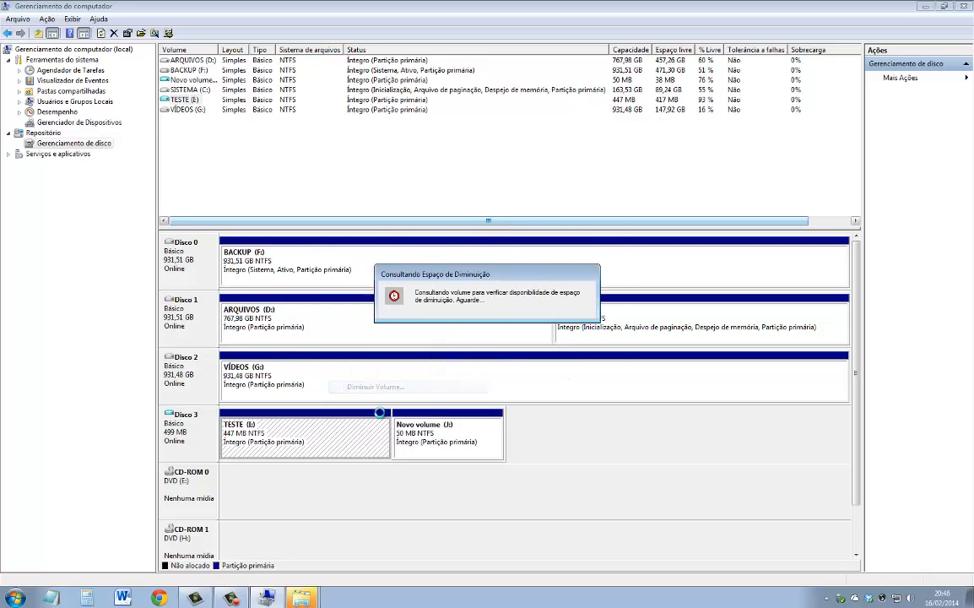
text(50)
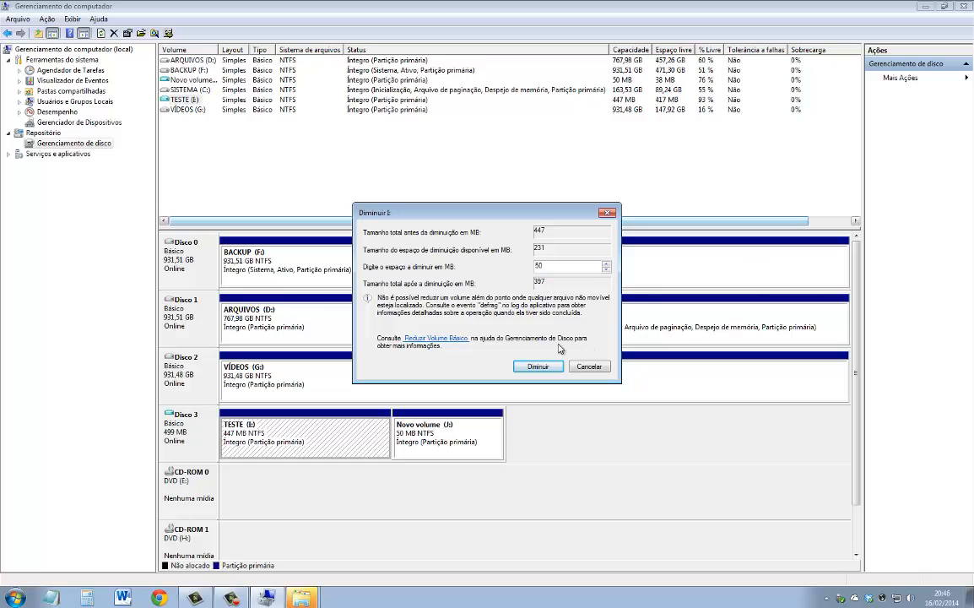
click(545, 365)
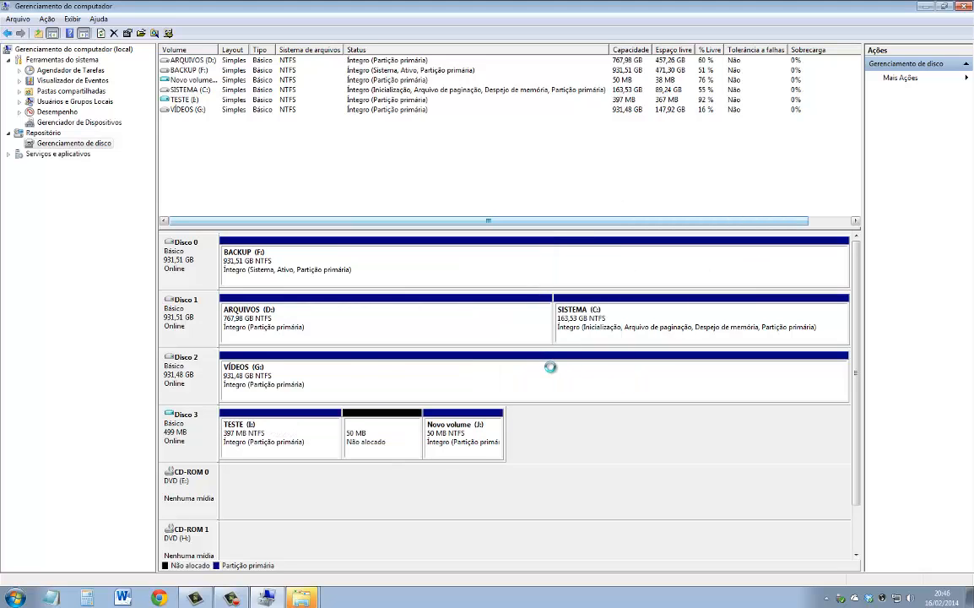
- Create a simple volume in Disco 3's unallocated space with drive letter K, NTFS quick format and the label Novo volume
right_click(394, 439)
click(416, 445)
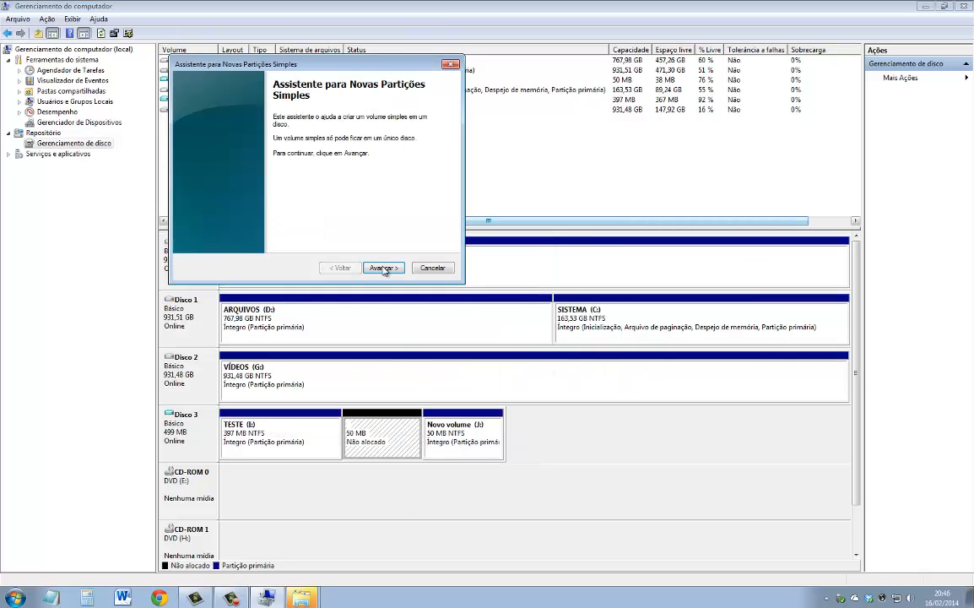
click(382, 267)
click(383, 267)
click(382, 268)
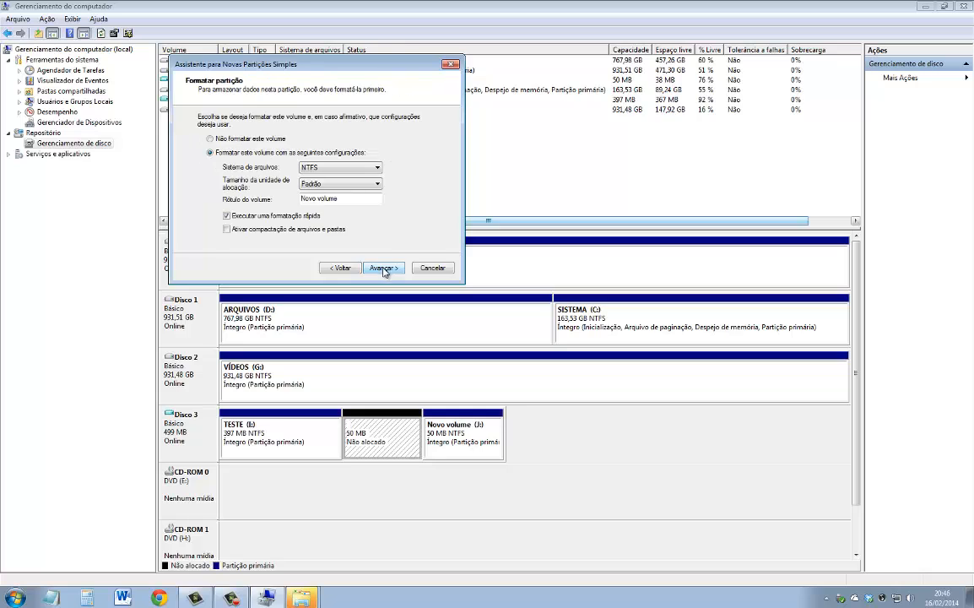
click(383, 267)
click(383, 267)
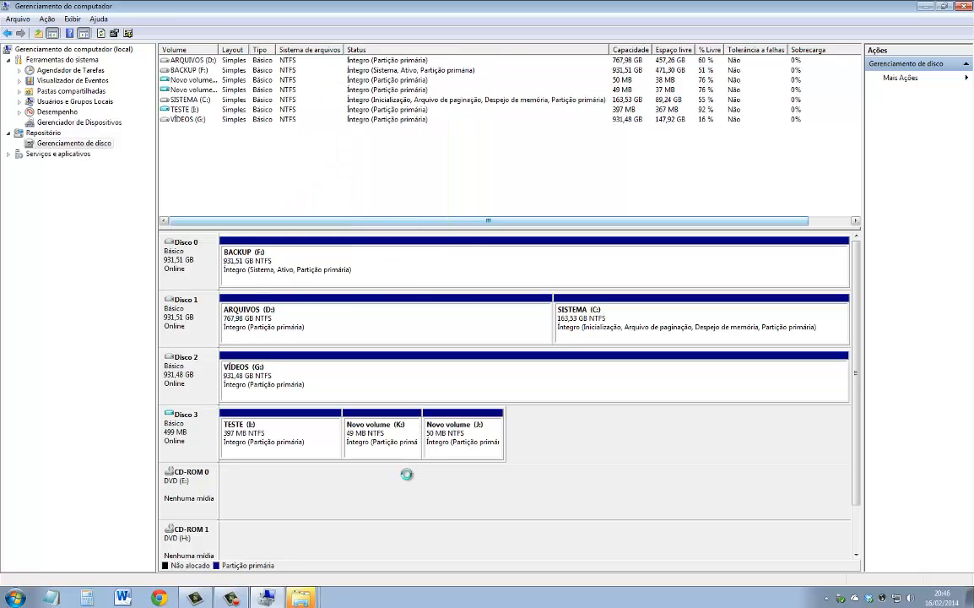
- Shrink the TESTE (I:) volume by another 50 MB
right_click(302, 432)
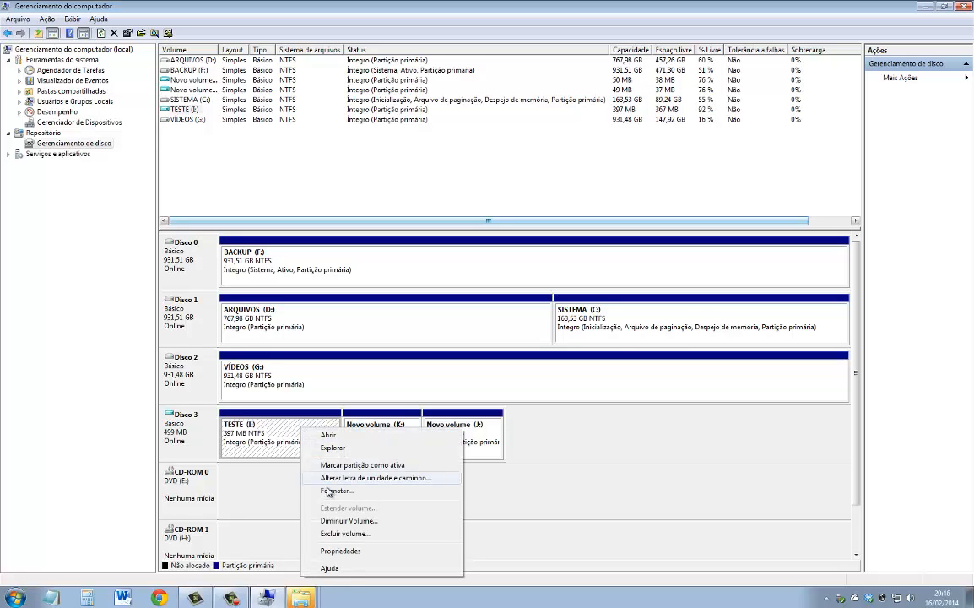
click(346, 520)
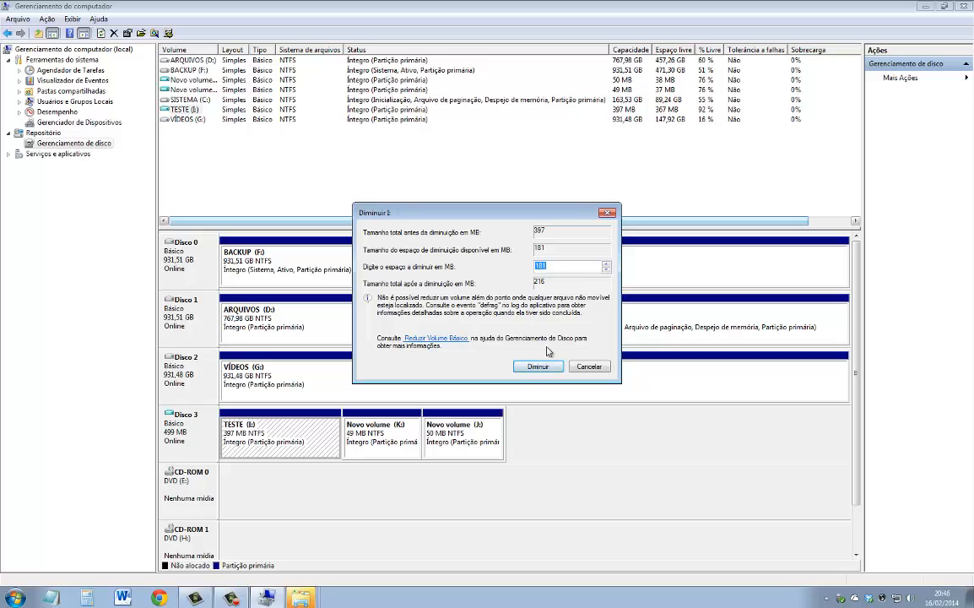
text(50)
click(537, 367)
- Create a simple volume in the unallocated space beside TESTE (I:) with drive letter L, using NTFS and the default allocation unit size
right_click(365, 433)
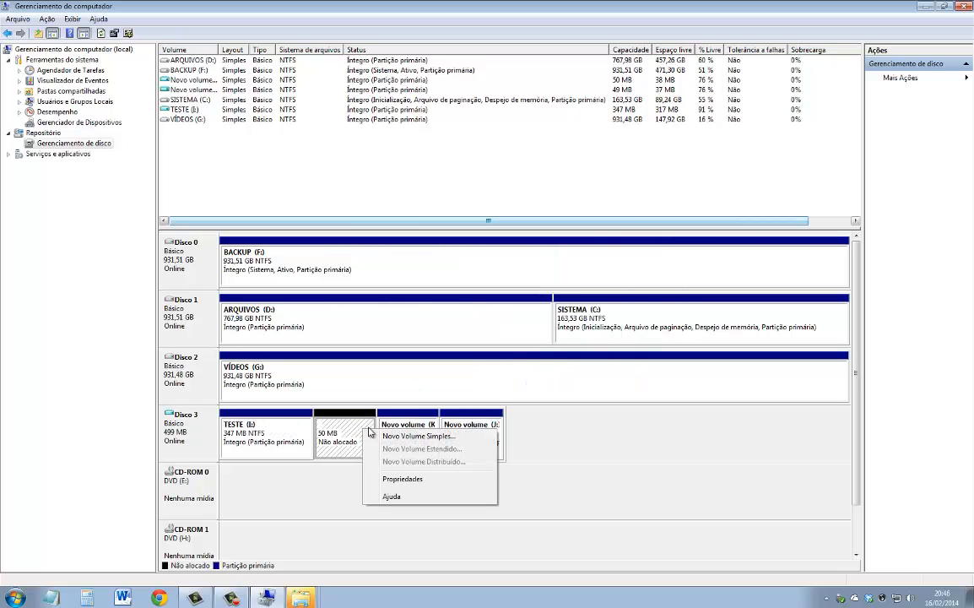
click(401, 437)
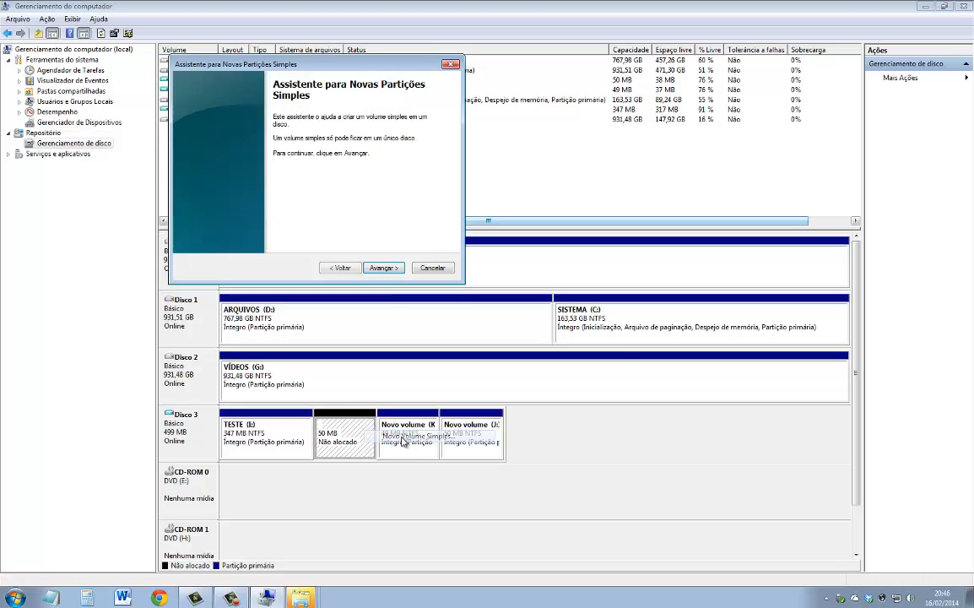
click(383, 268)
click(383, 267)
click(383, 268)
click(383, 267)
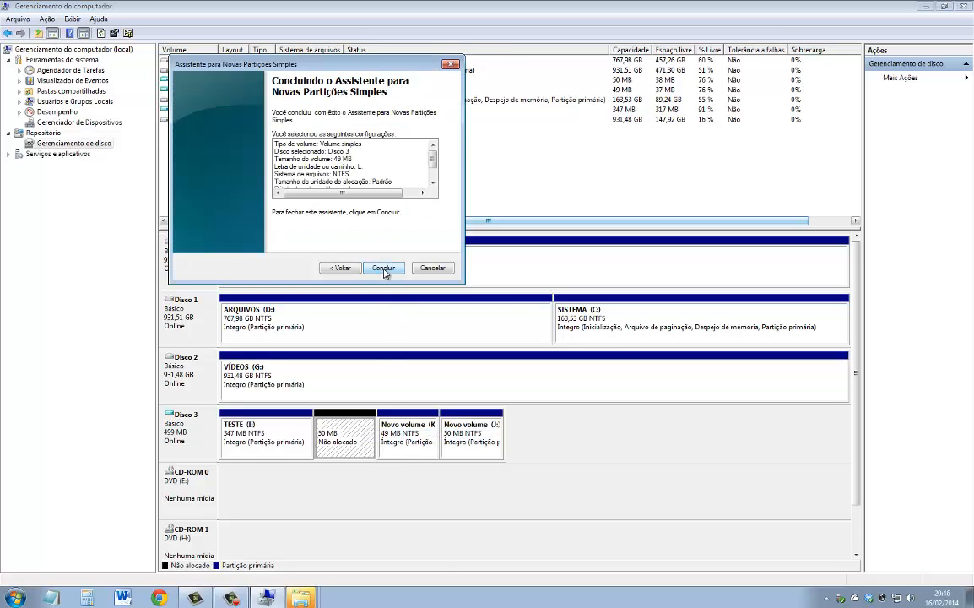
click(383, 267)
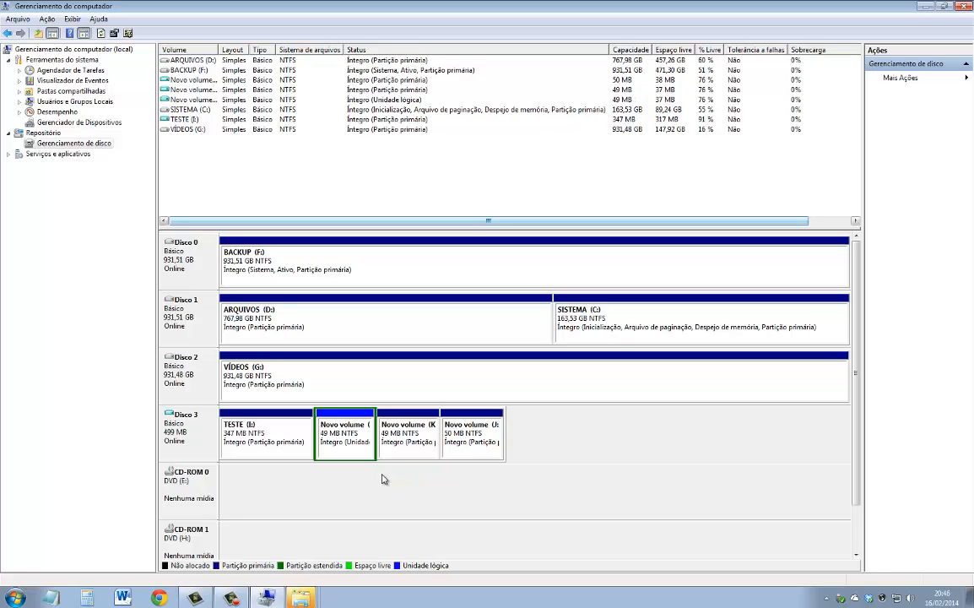
- Shrink the TESTE (I:) volume once more by 50 MB
right_click(286, 431)
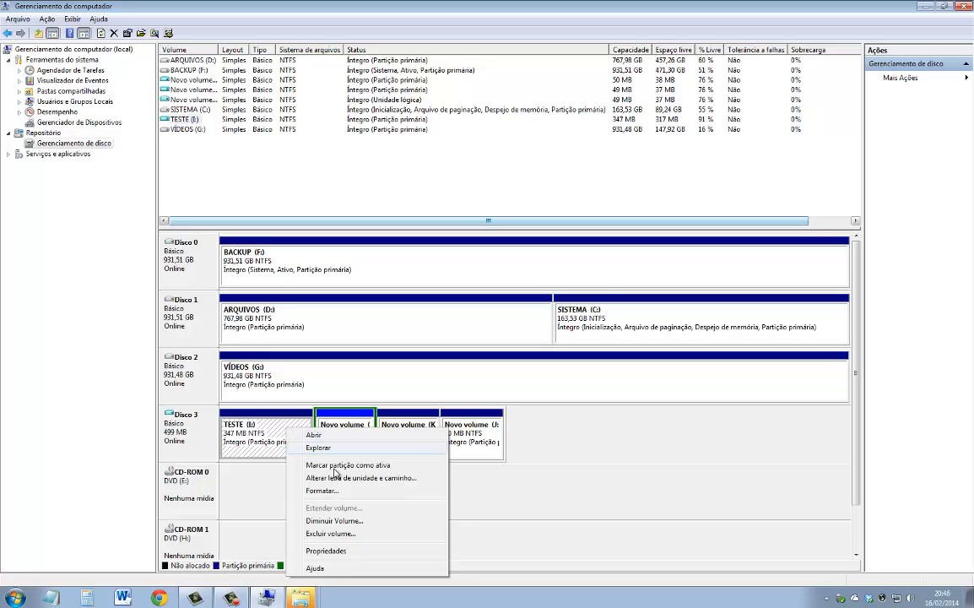
click(334, 520)
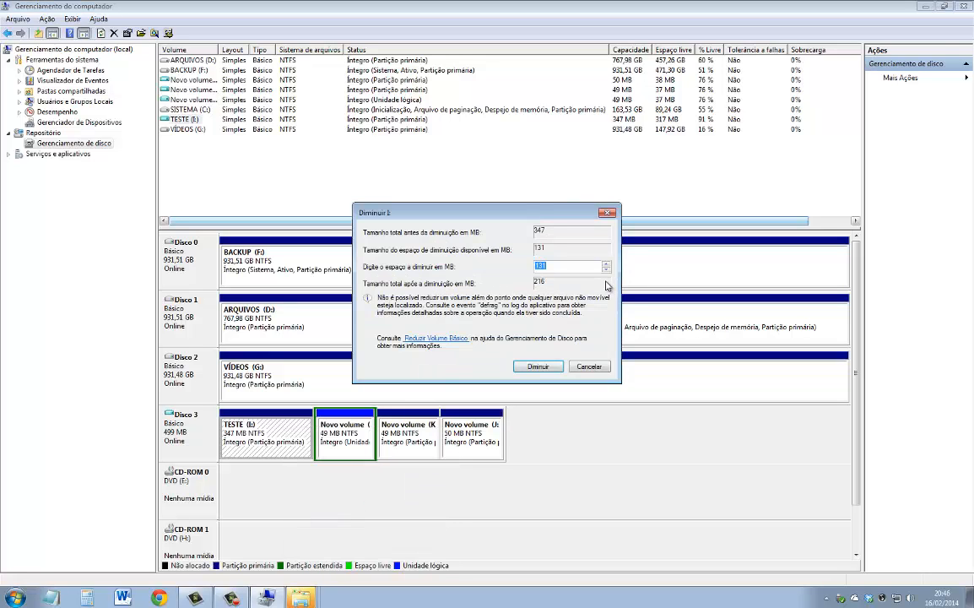
text(50)
click(538, 367)
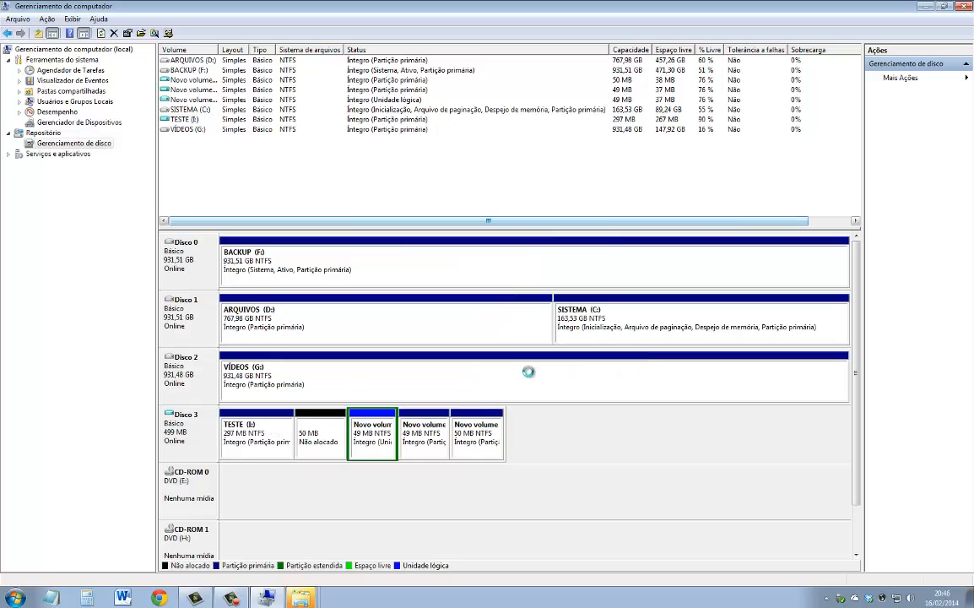
- Try to create a fifth volume on Disco 3, a simple NTFS volume with drive letter M in the unallocated space
right_click(329, 449)
click(356, 453)
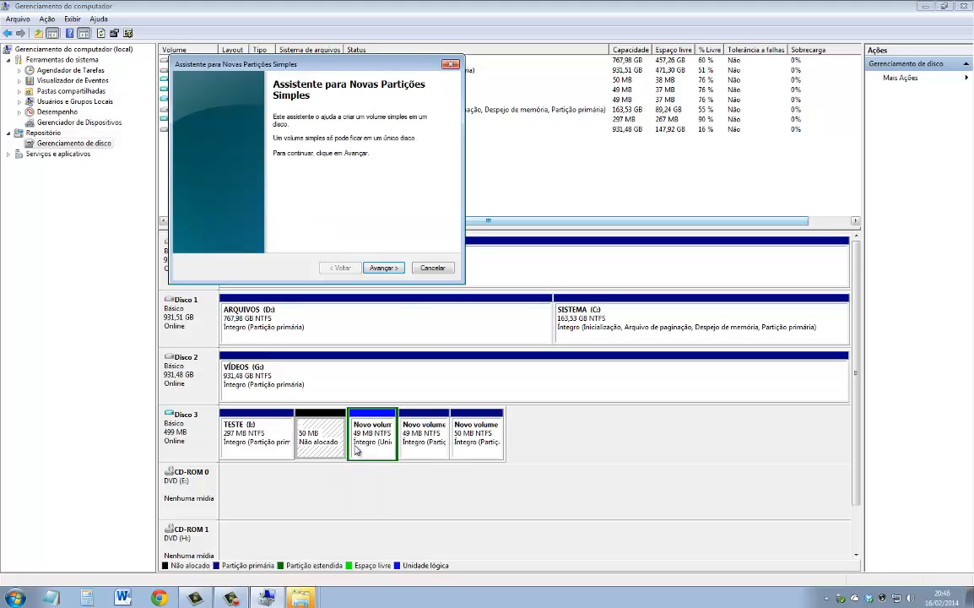
click(386, 268)
click(388, 269)
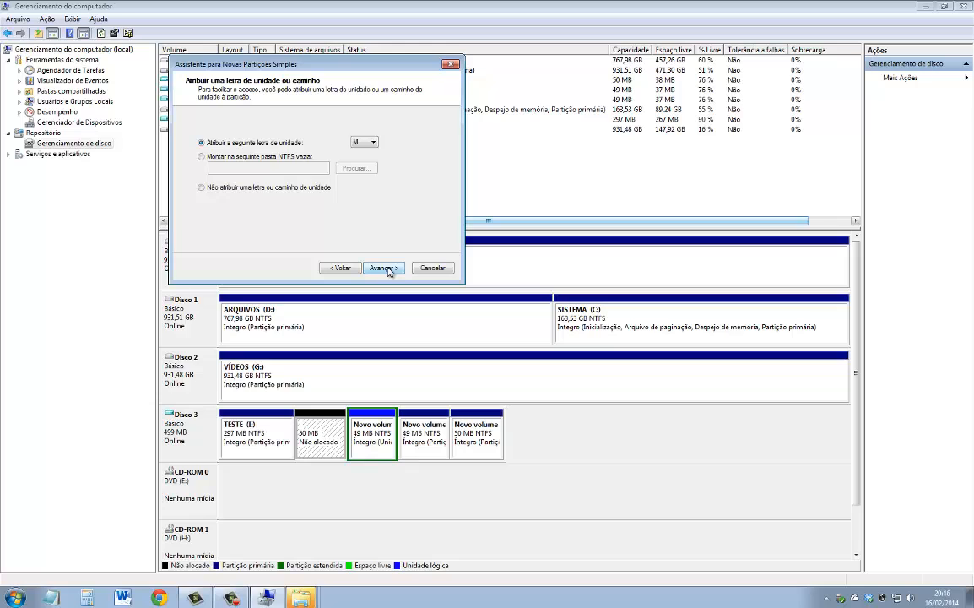
click(384, 268)
click(384, 268)
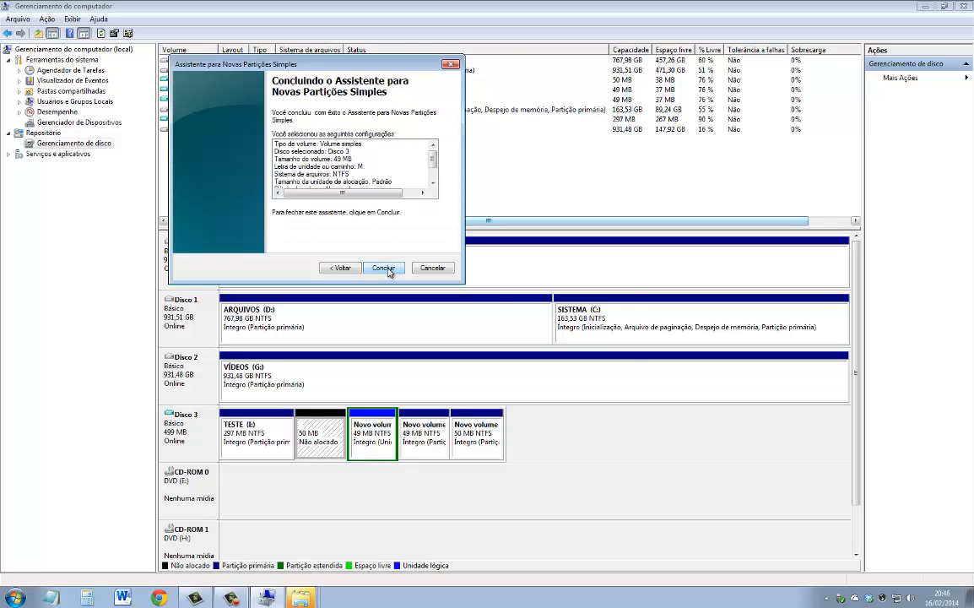
click(384, 268)
drag(432, 274, 416, 155)
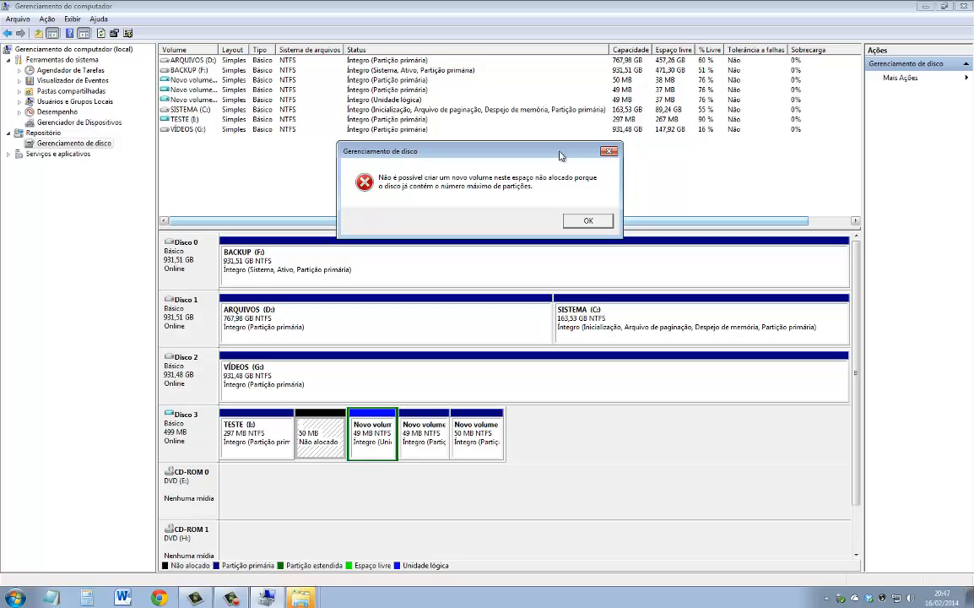
click(570, 220)
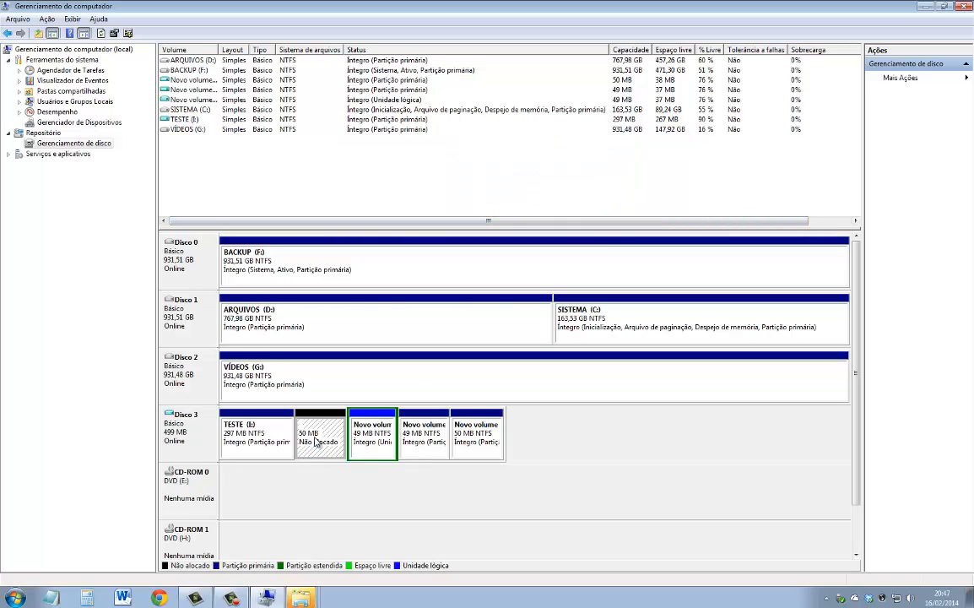
- Extend the TESTE (I:) volume by 49 MB using Disco 3's unallocated space
click(262, 432)
right_click(262, 431)
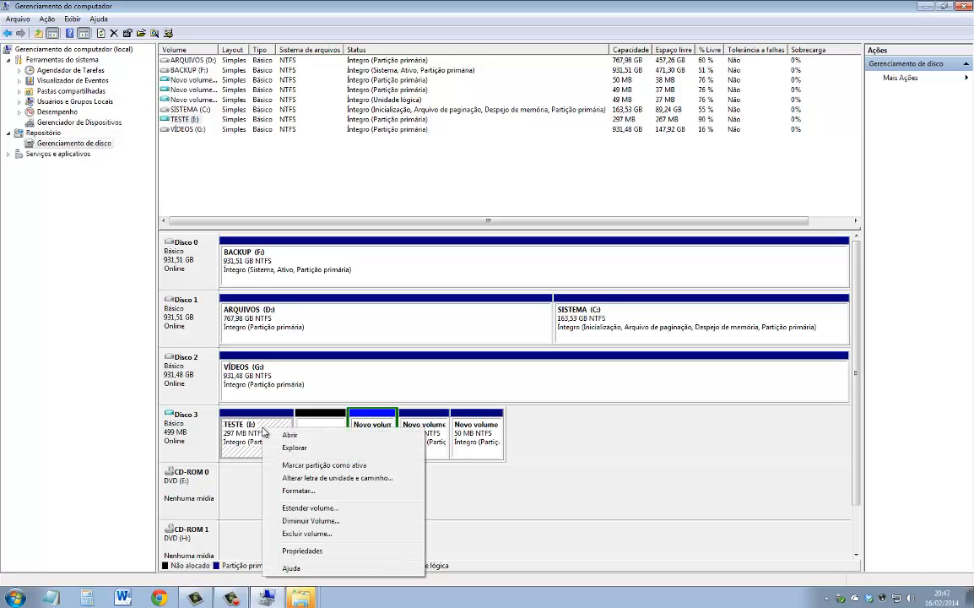
click(310, 507)
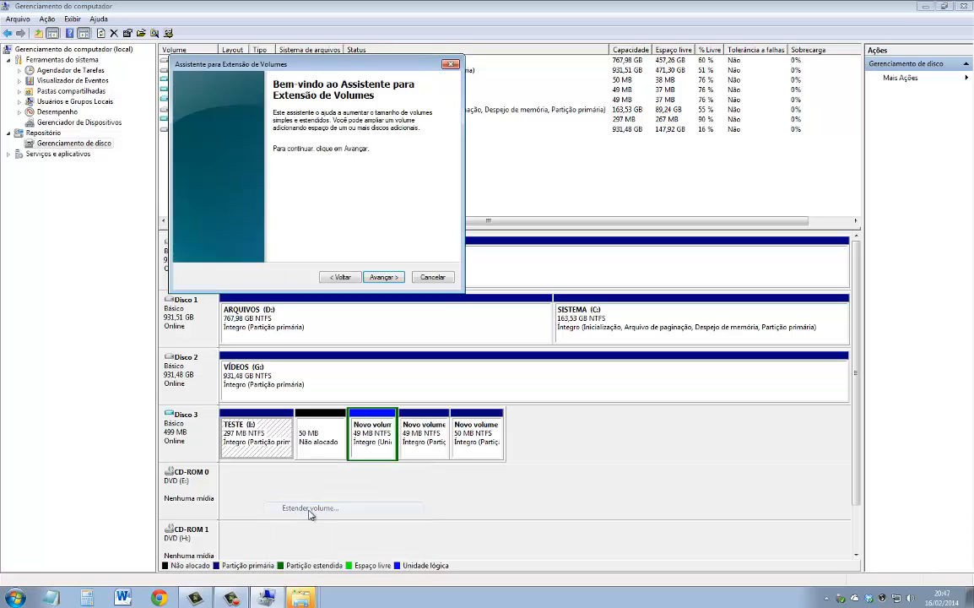
click(383, 279)
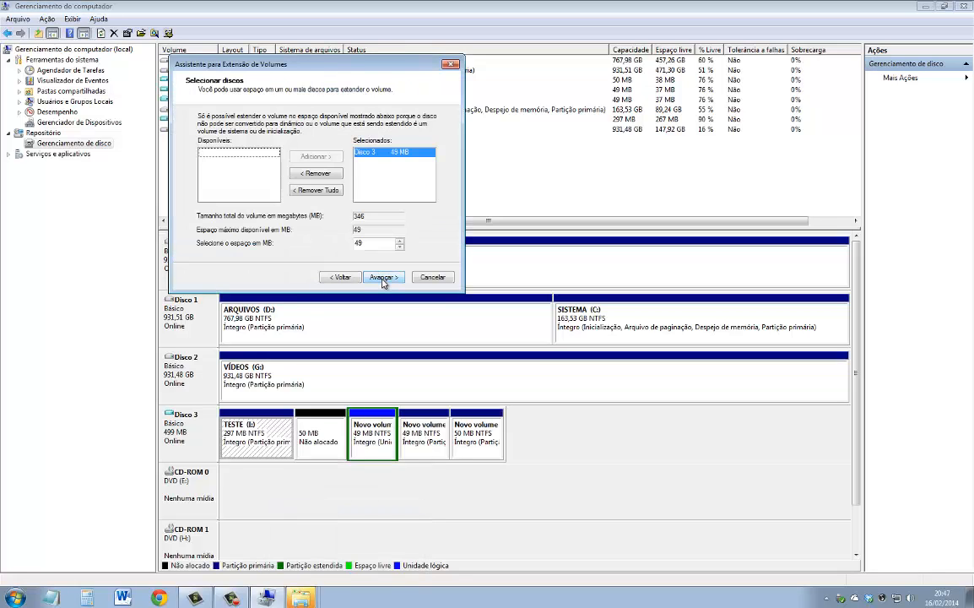
click(383, 278)
click(382, 278)
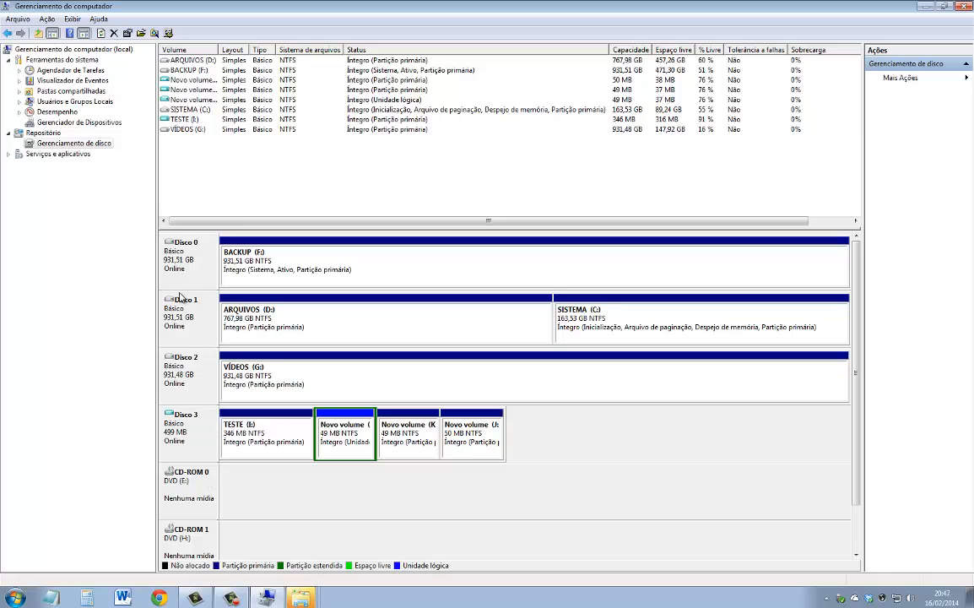
- Create and attach a 500 MB fixed-size virtual hard disk saved as GPT.vhd on the Desktop
click(47, 18)
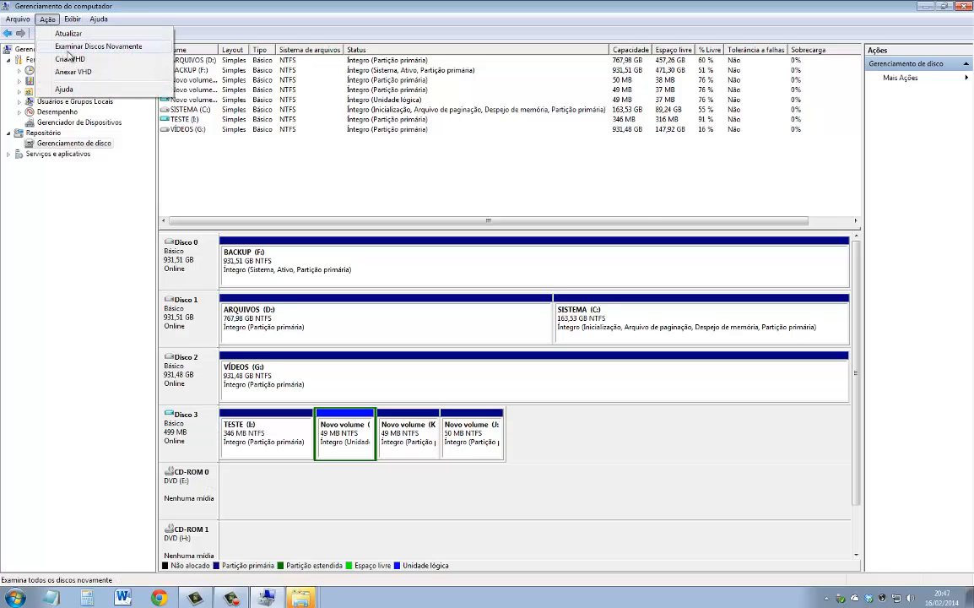
click(69, 59)
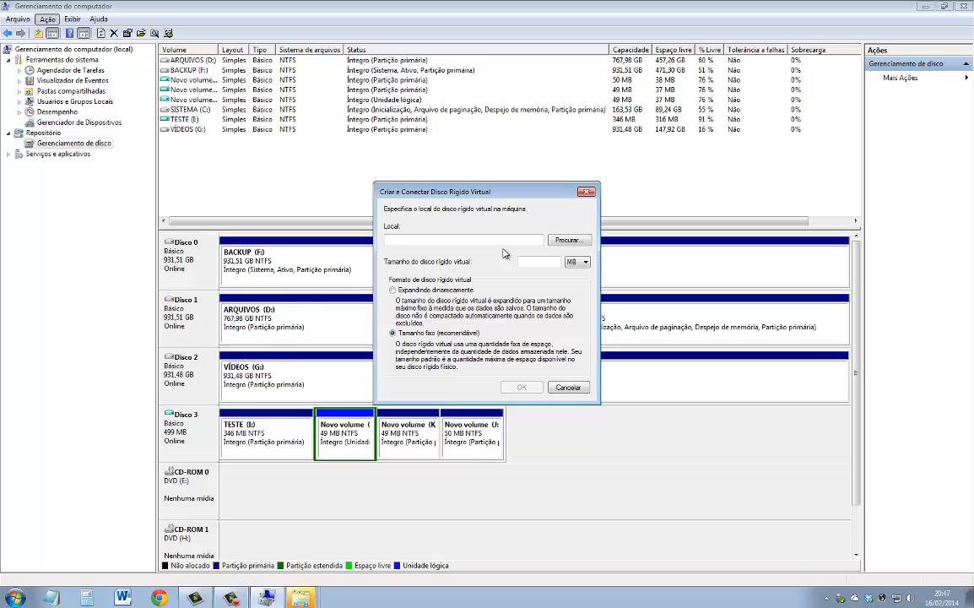
click(568, 240)
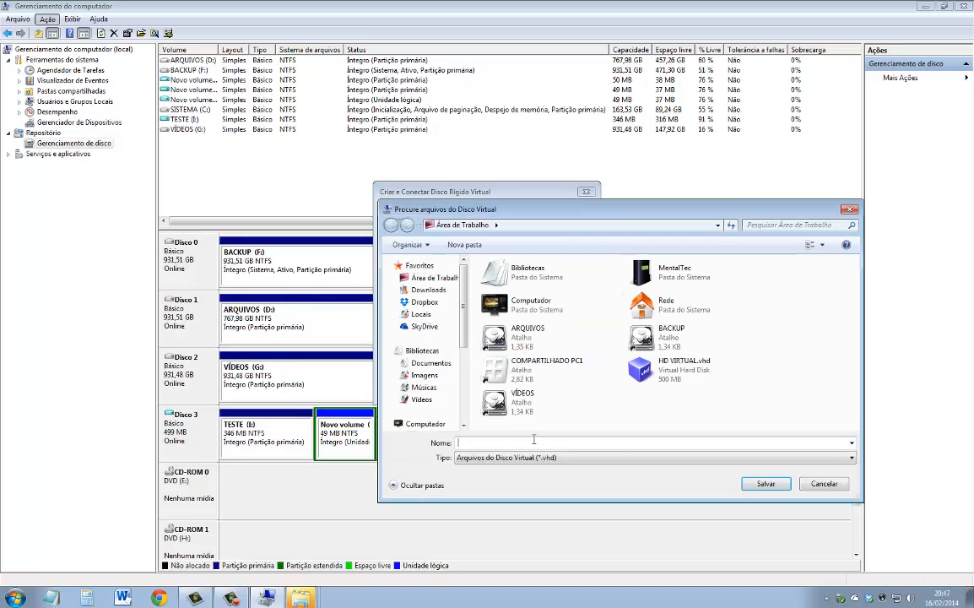
text(GPT)
click(766, 484)
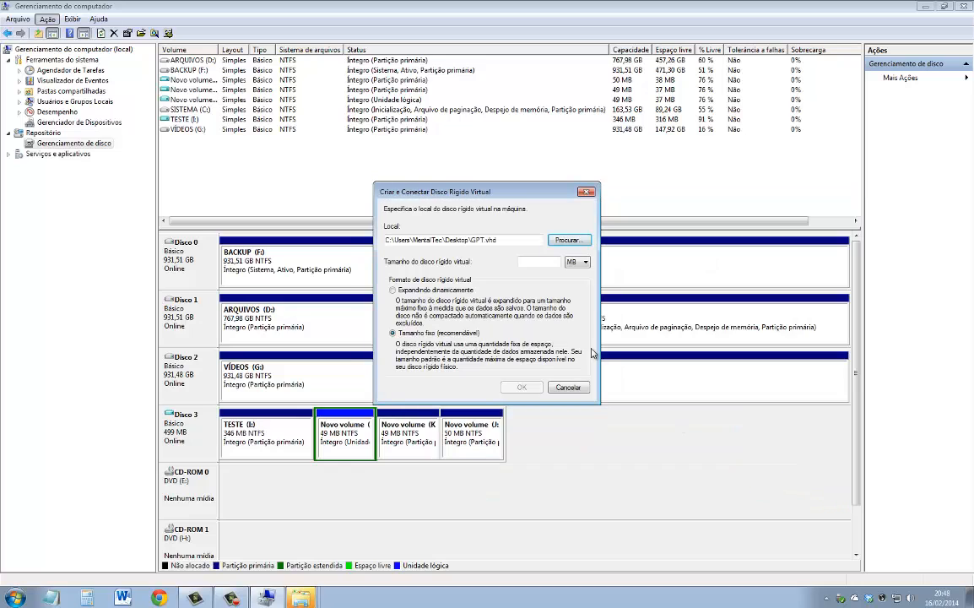
click(555, 261)
text(500)
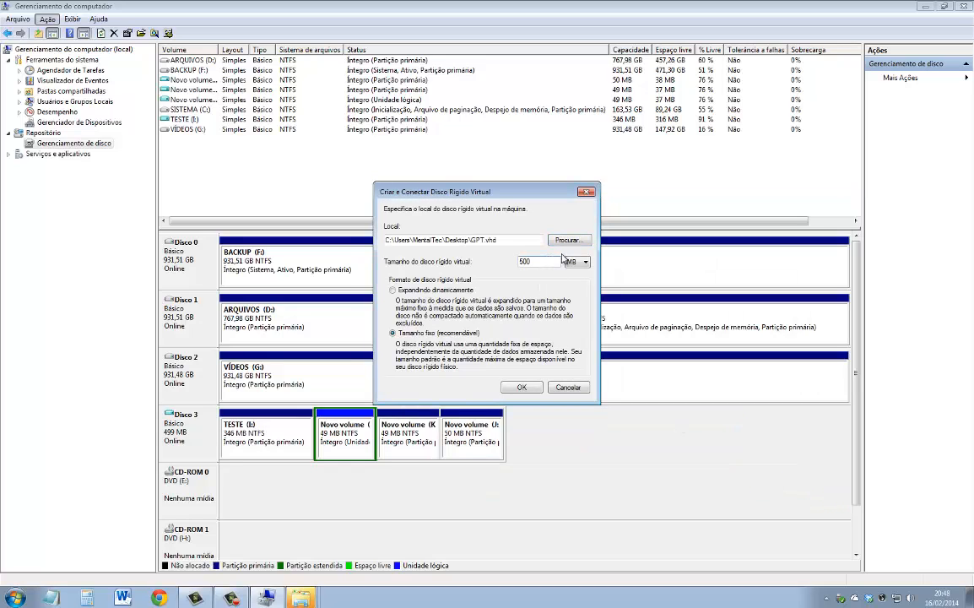
click(521, 387)
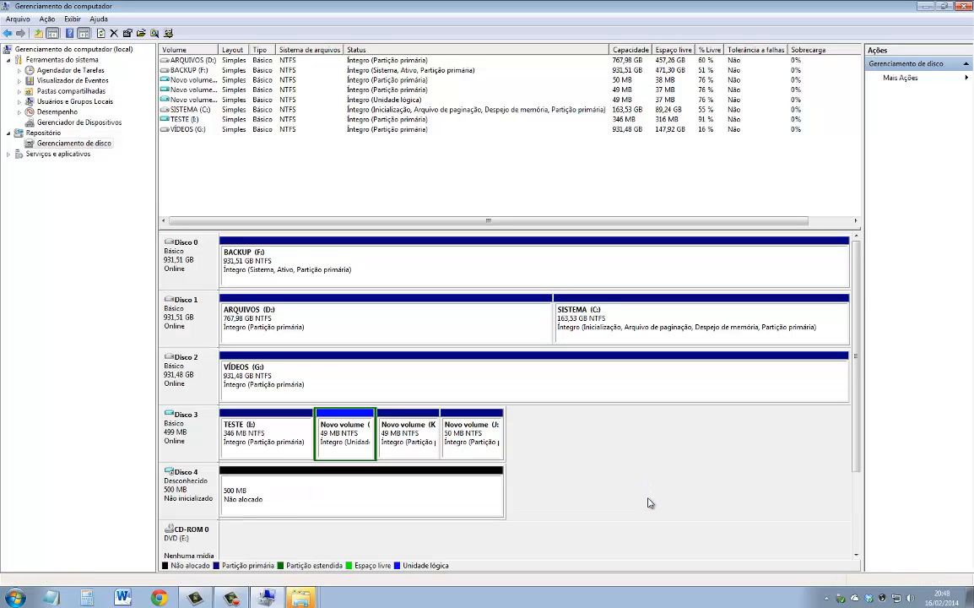
- Initialize Disco 4 with the GPT (GUID Partition Table) partition style
right_click(193, 488)
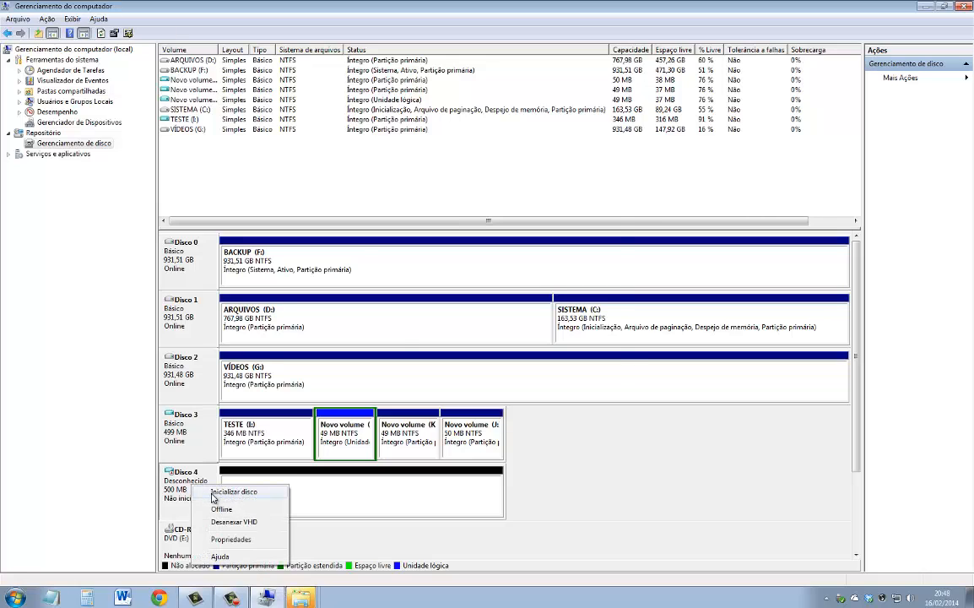
click(228, 491)
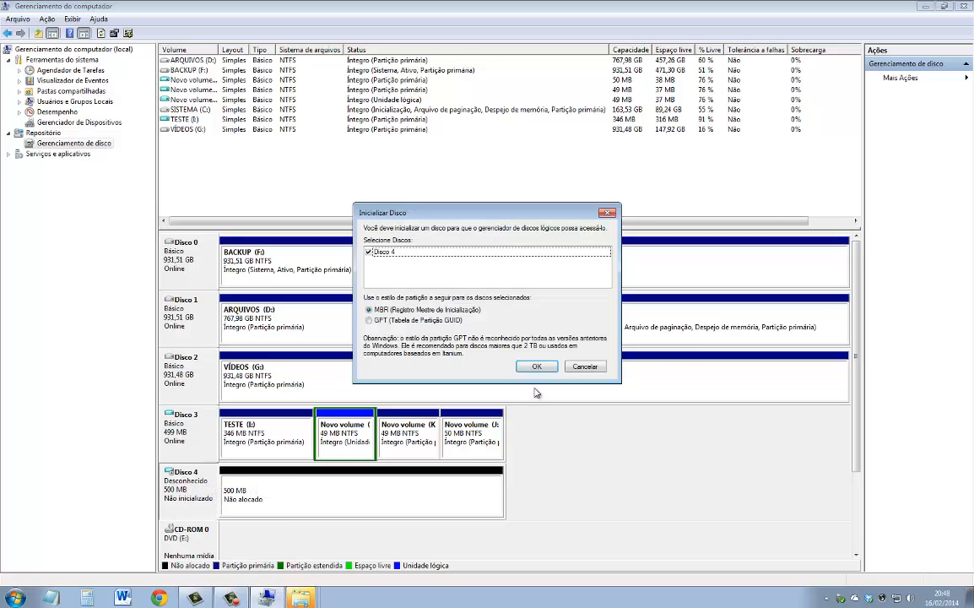
click(377, 322)
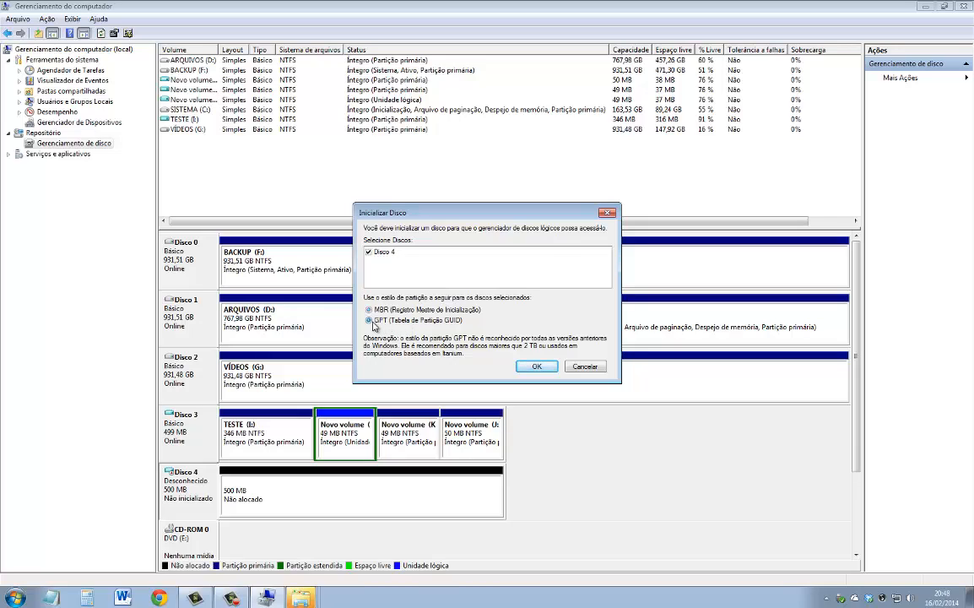
click(536, 365)
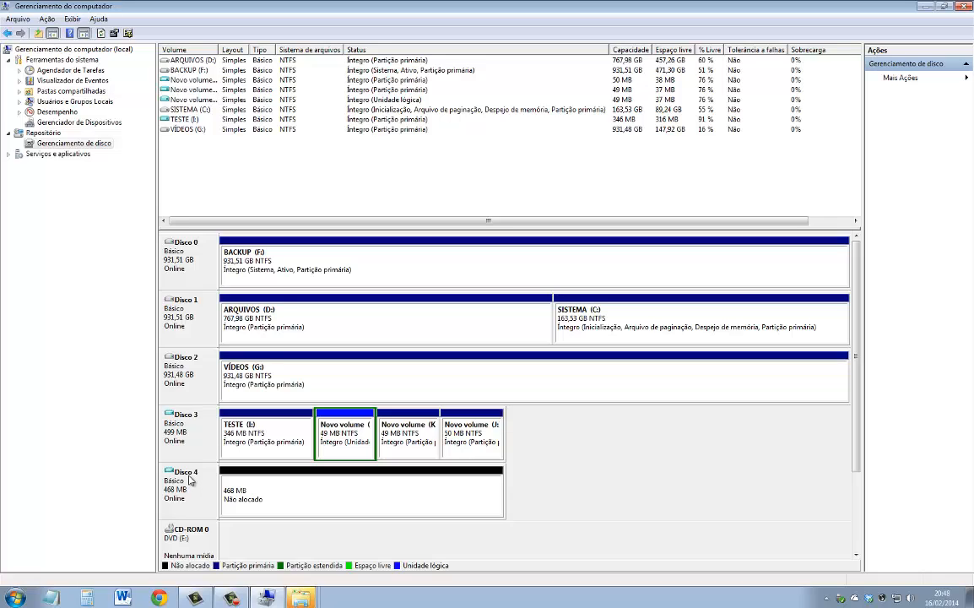
- Create a 466 MB simple NTFS volume on Disco 4 with drive letter N and the default allocation unit size
right_click(352, 497)
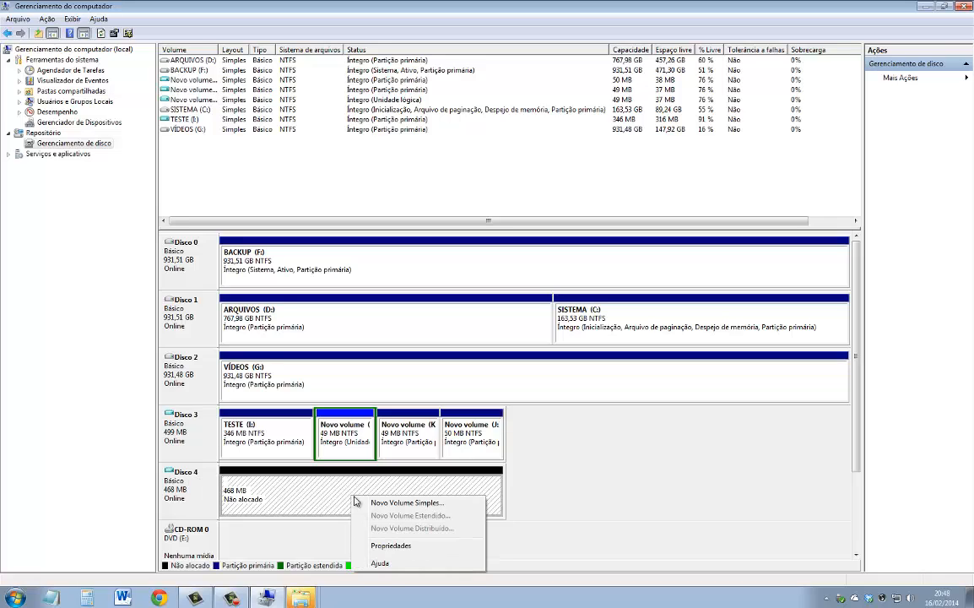
click(379, 504)
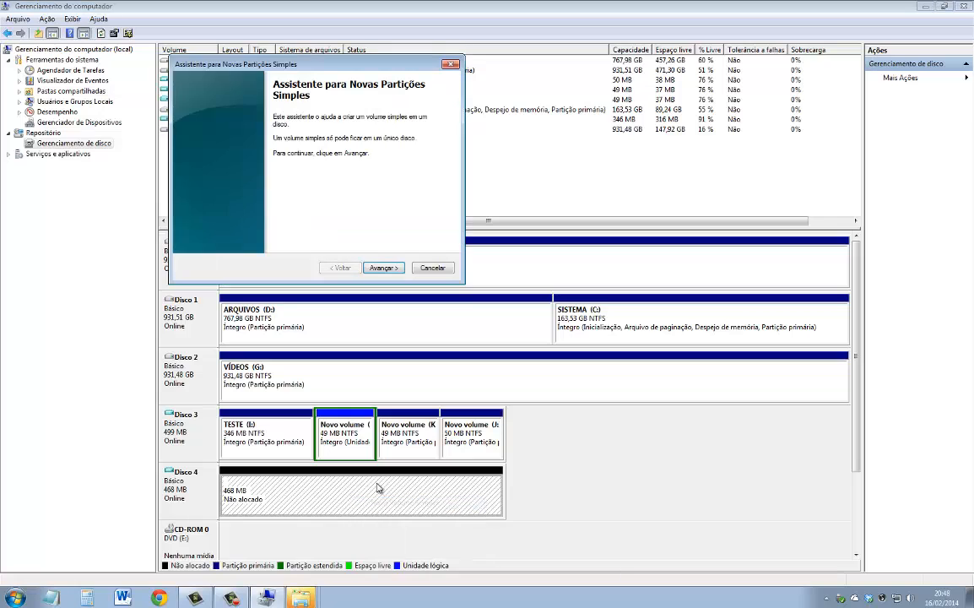
click(387, 268)
click(384, 267)
click(386, 268)
click(386, 268)
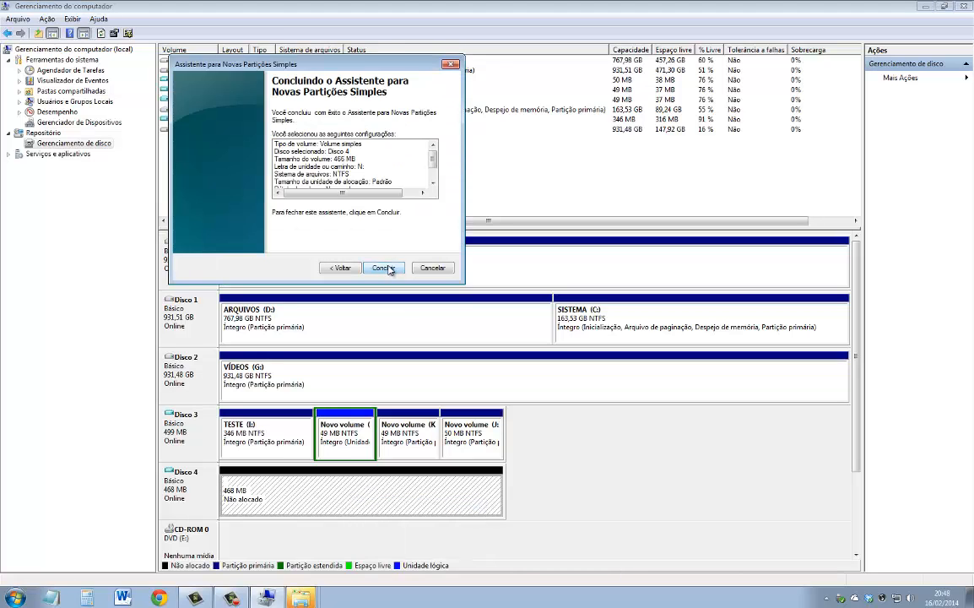
click(386, 267)
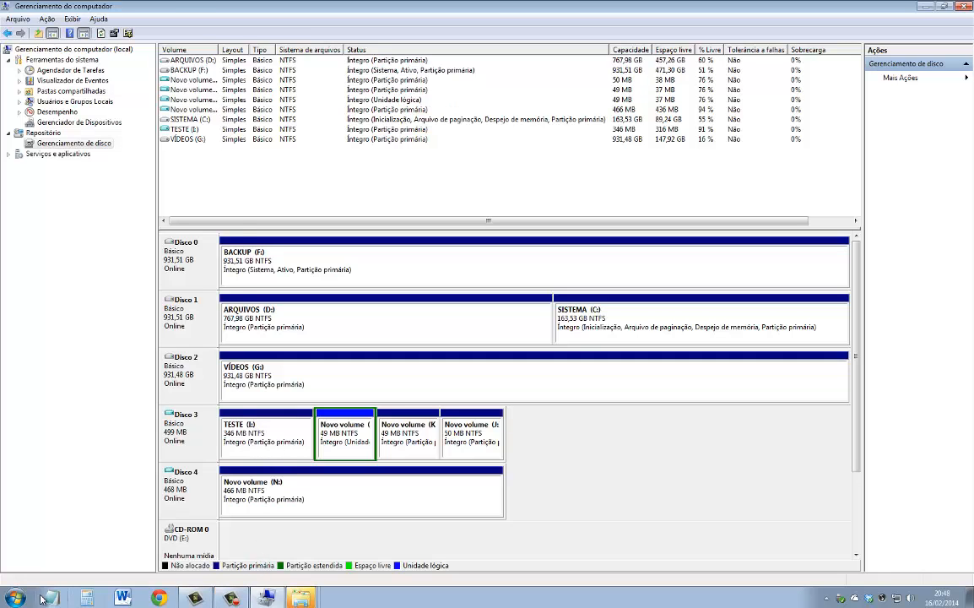
- Check the list of hard drives in the Computer window, then return to Disk Management
click(14, 598)
click(173, 118)
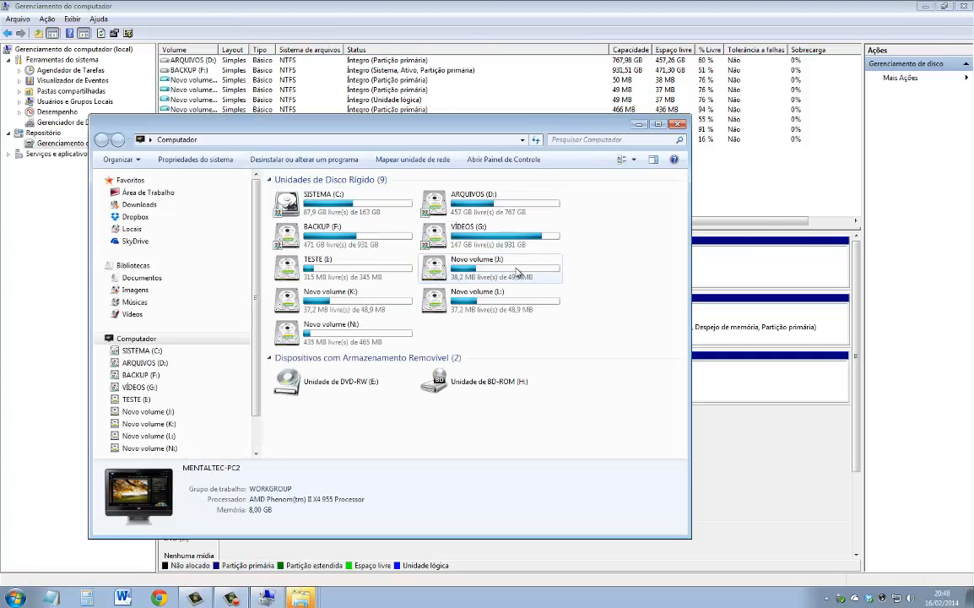
click(659, 124)
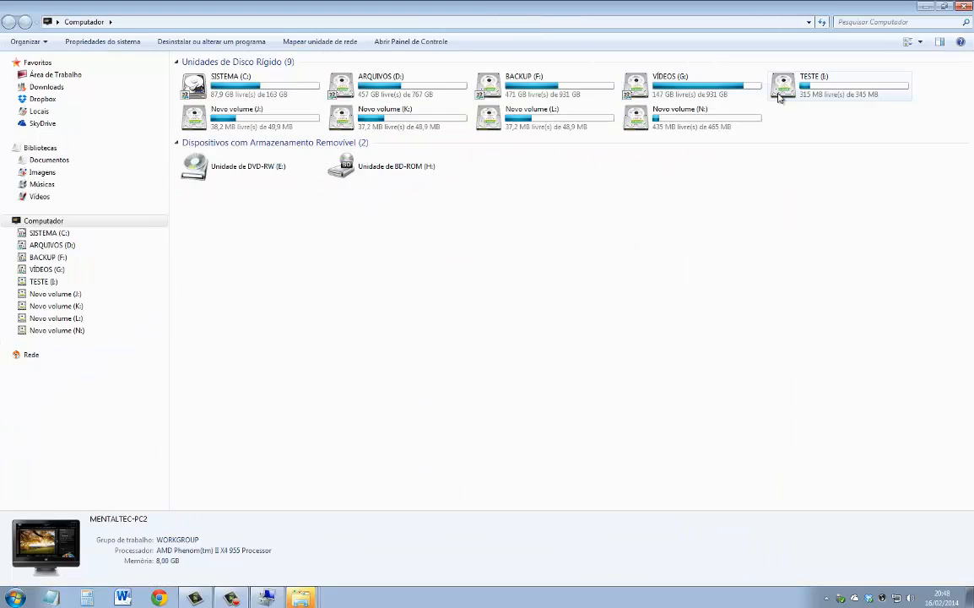
click(927, 7)
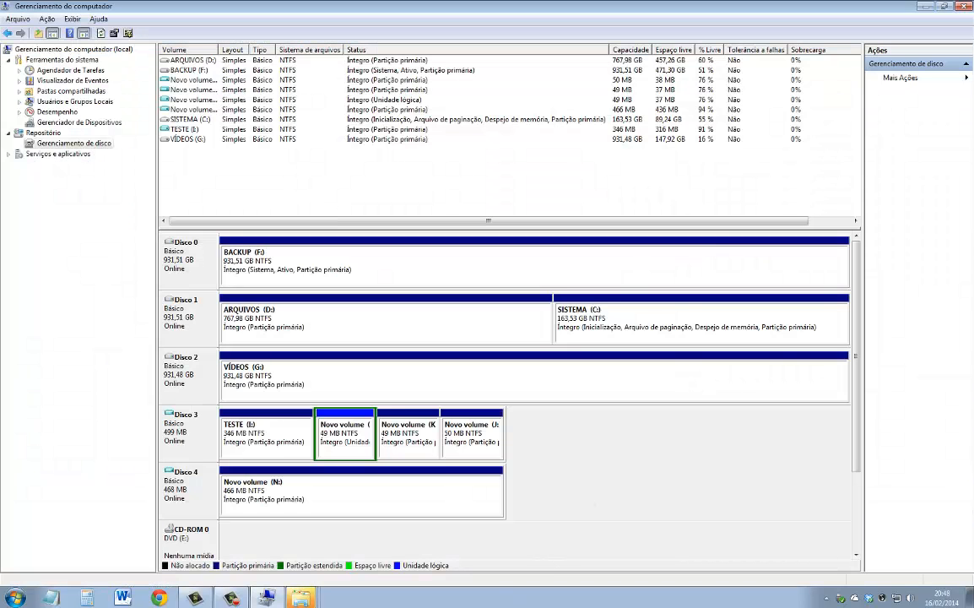
- Shrink the N: volume on Disco 4 by 20 MB
right_click(339, 490)
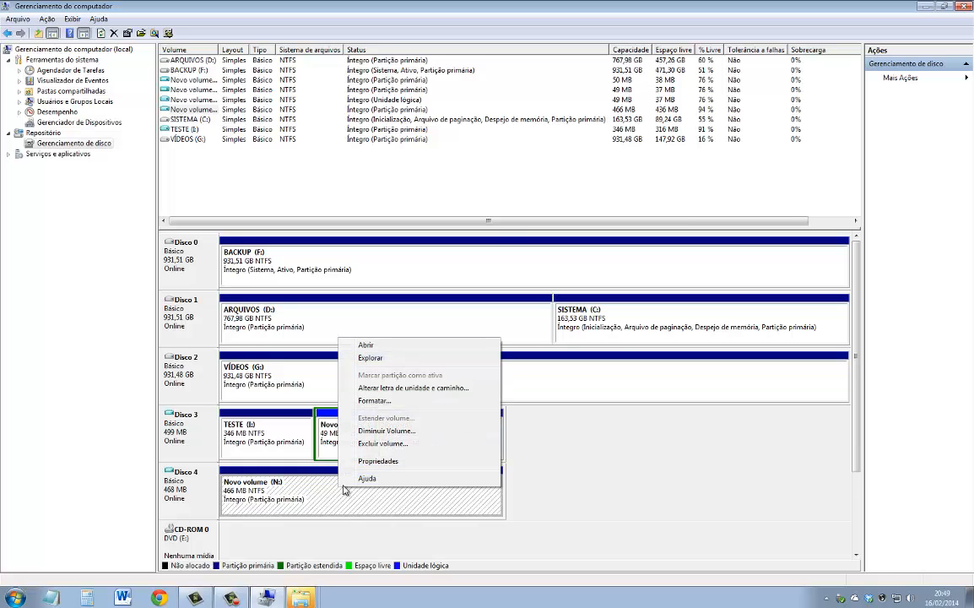
click(382, 431)
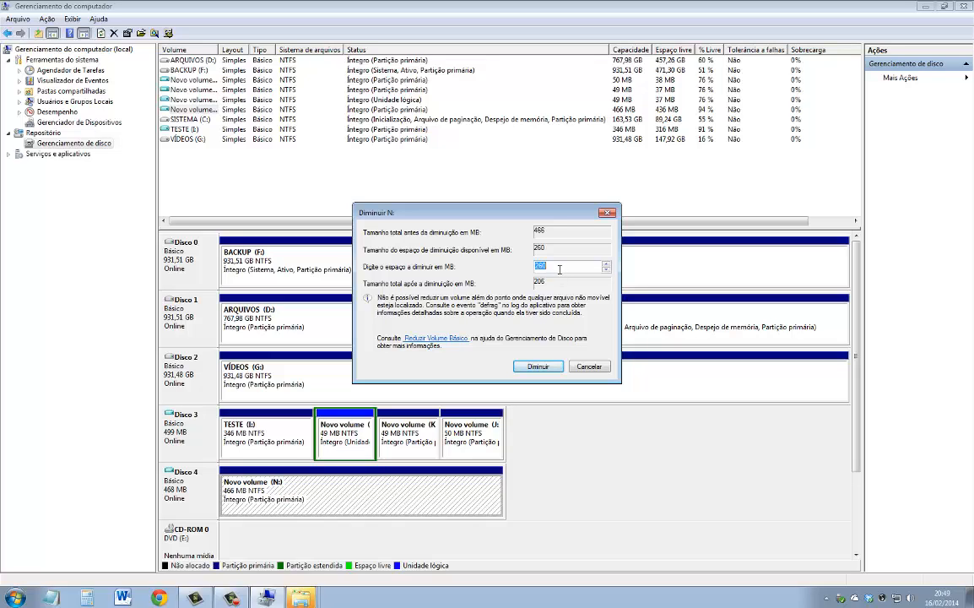
text(2)
click(537, 366)
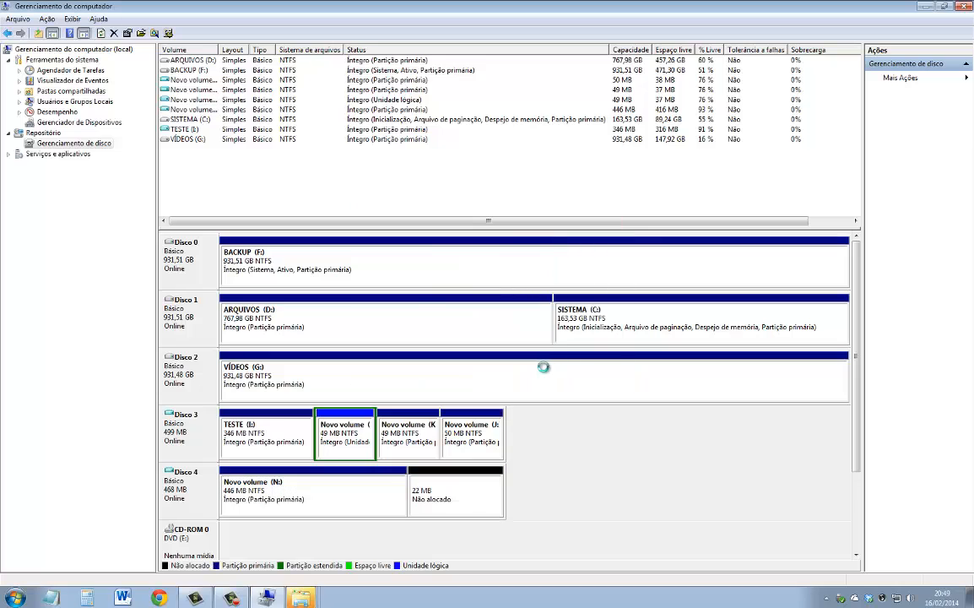
- Create a simple NTFS volume with drive letter O in Disco 4's unallocated space, keeping the default label and allocation unit size
right_click(486, 492)
click(510, 498)
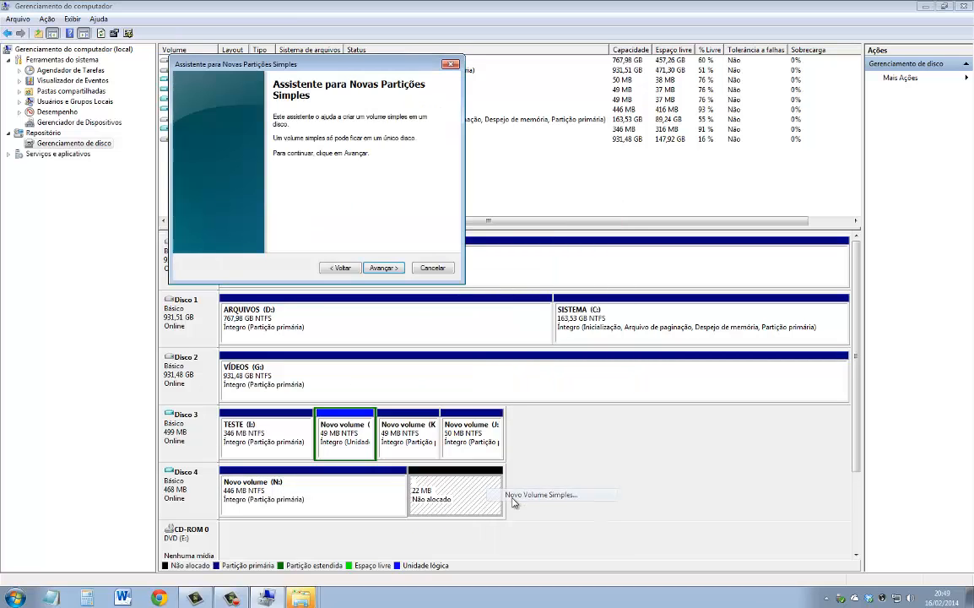
click(382, 268)
click(382, 268)
click(383, 268)
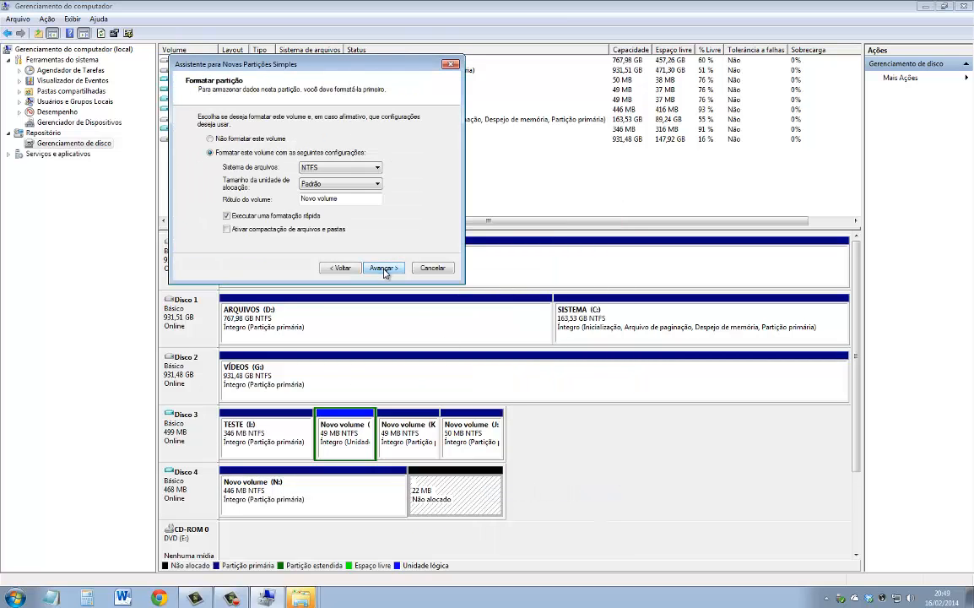
click(383, 269)
click(383, 268)
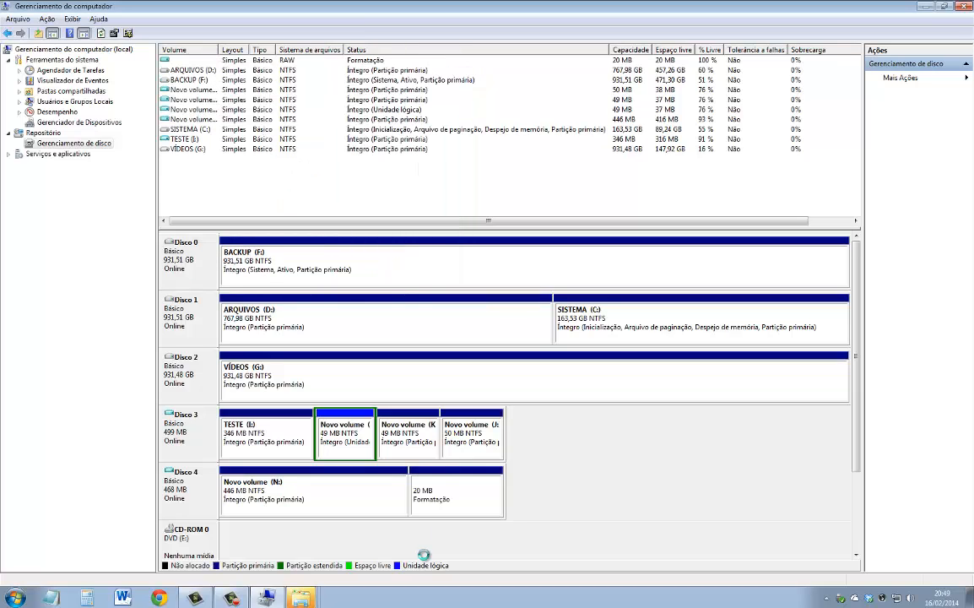
- Shrink the N: volume by another 20 MB
right_click(379, 504)
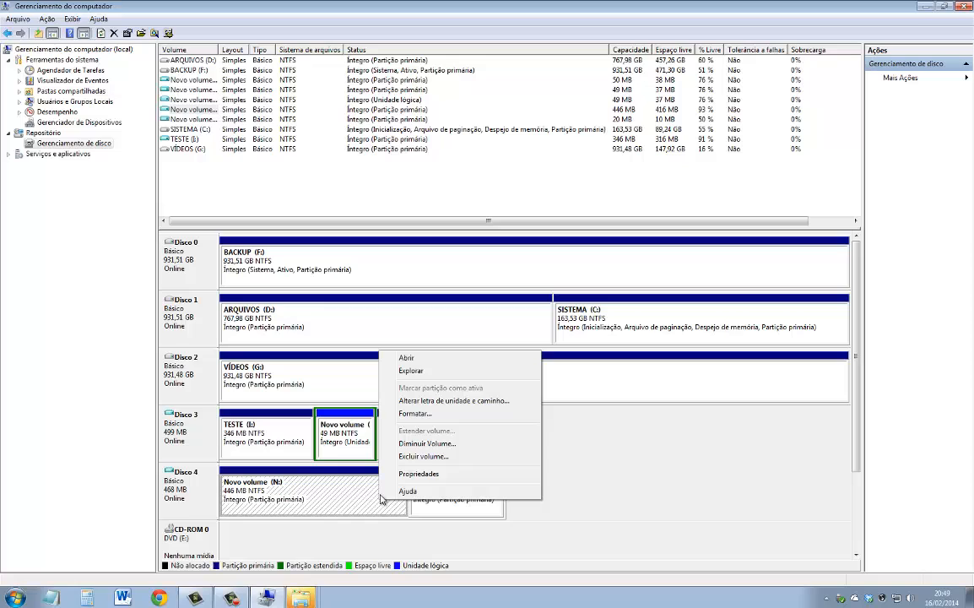
click(414, 391)
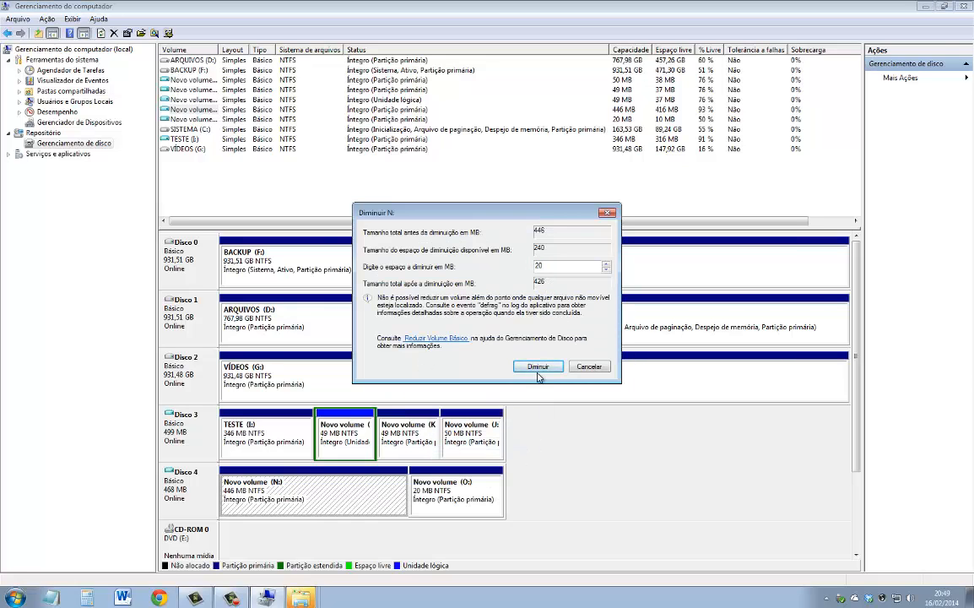
key(Return)
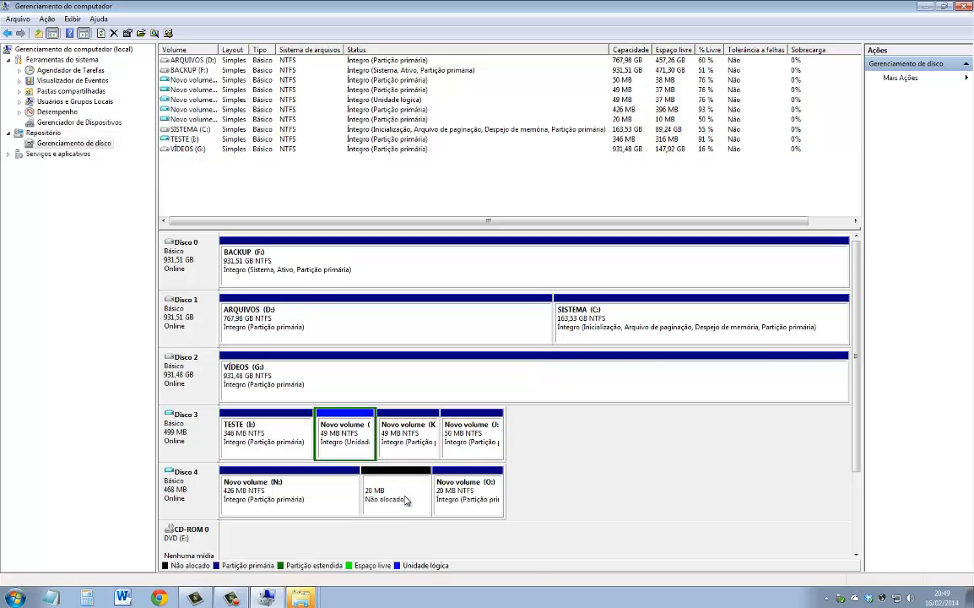
- Create a 19 MB simple NTFS volume with drive letter P in the unallocated space between N: and O:
right_click(370, 473)
click(405, 477)
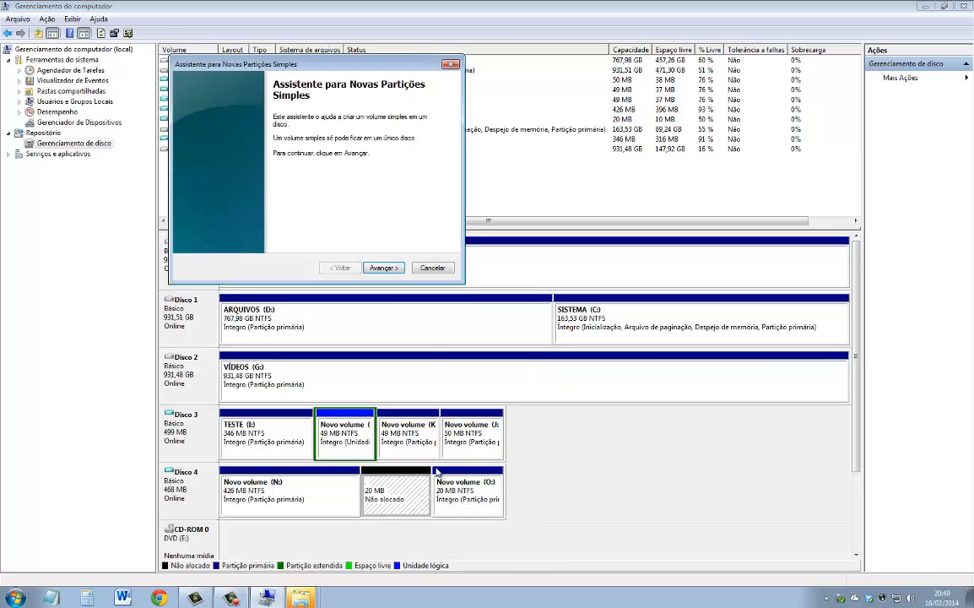
click(384, 268)
click(384, 268)
click(385, 268)
click(385, 269)
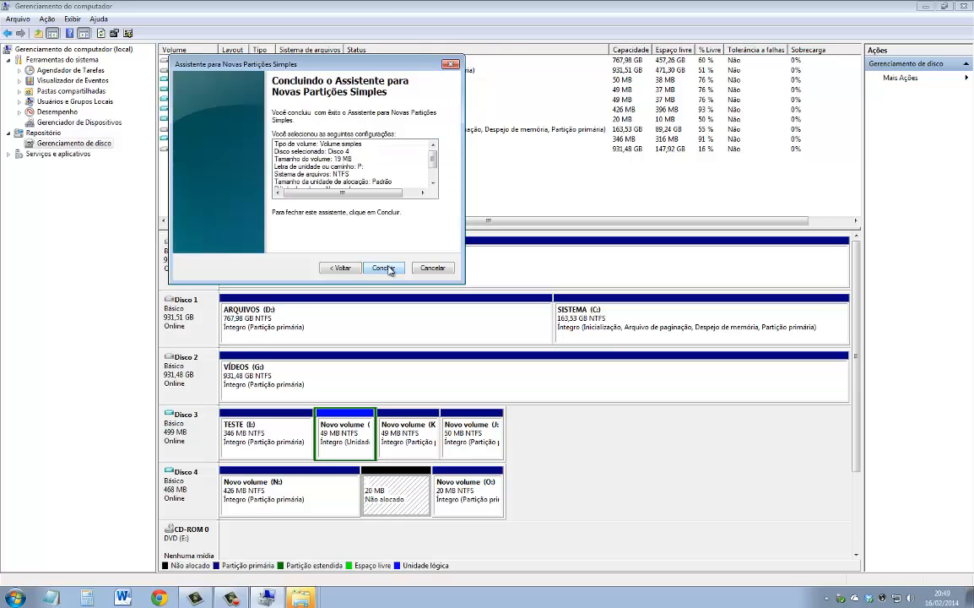
click(384, 268)
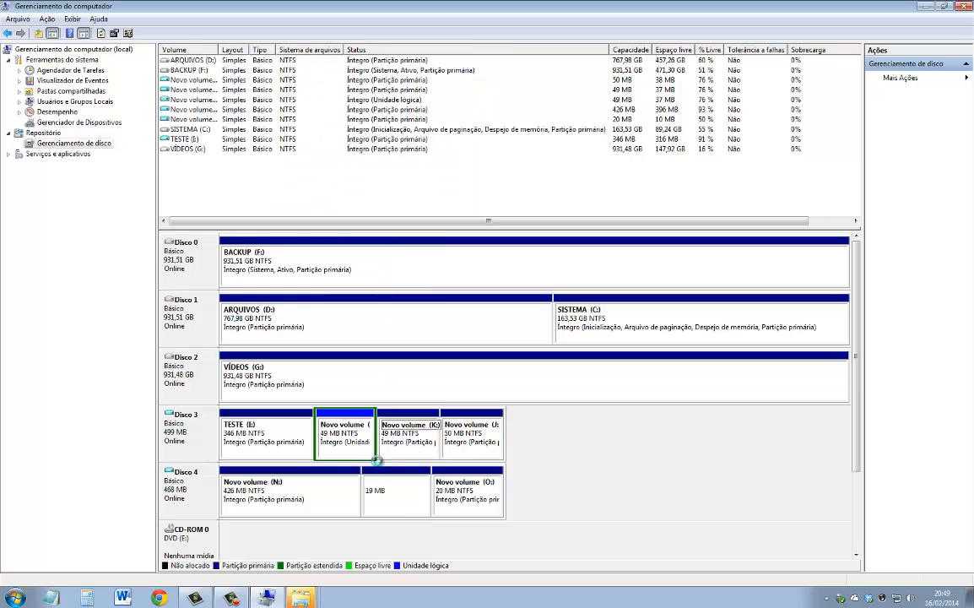
- Shrink the N: volume a third time by 20 MB
right_click(340, 489)
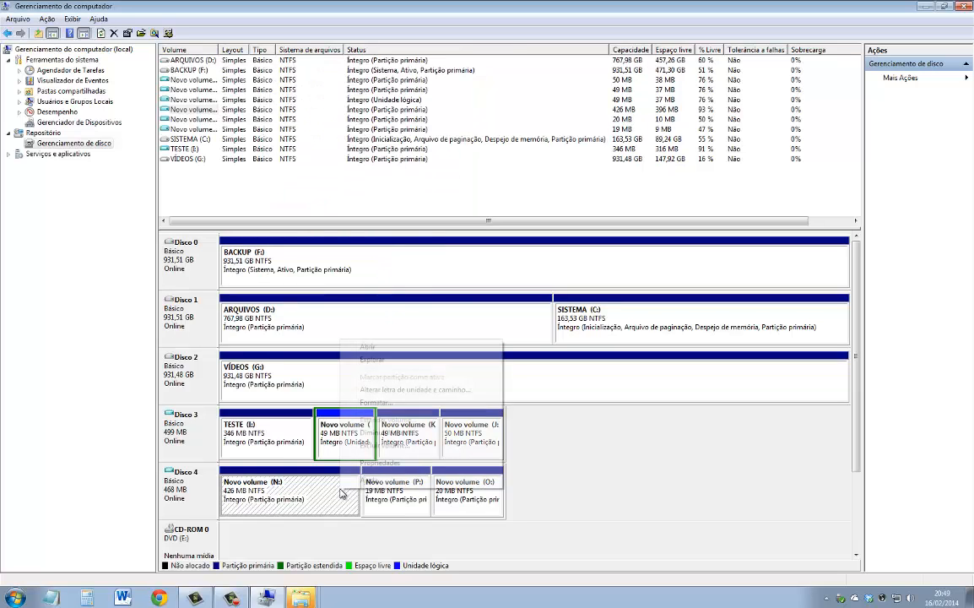
click(386, 432)
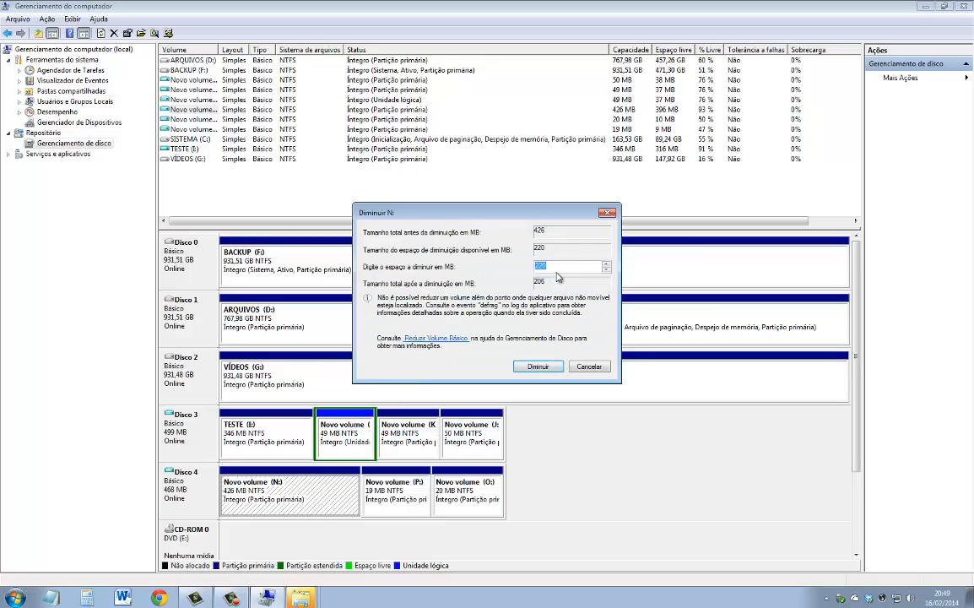
text(50)
key(BackSpace)
key(BackSpace)
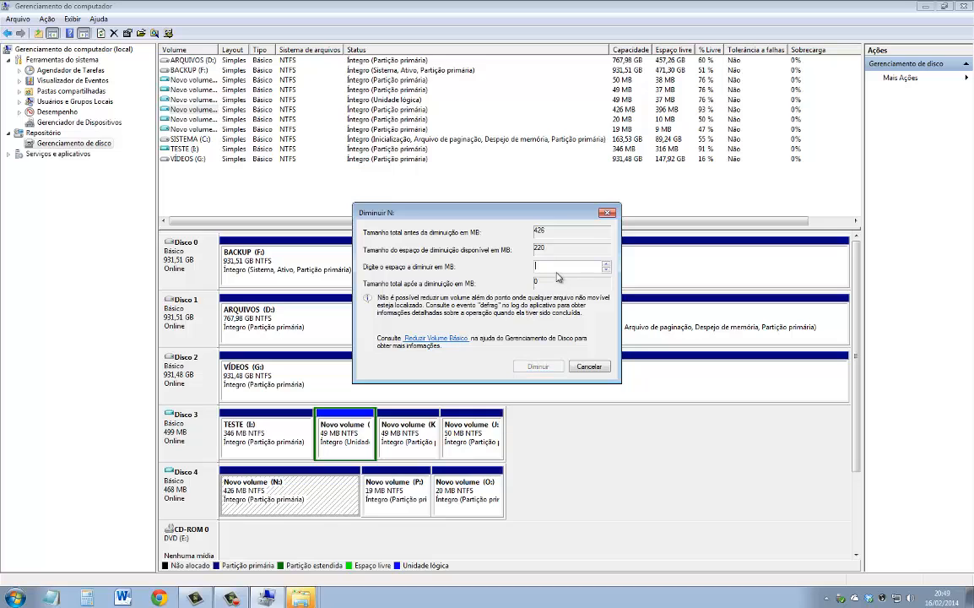
text(20)
click(537, 366)
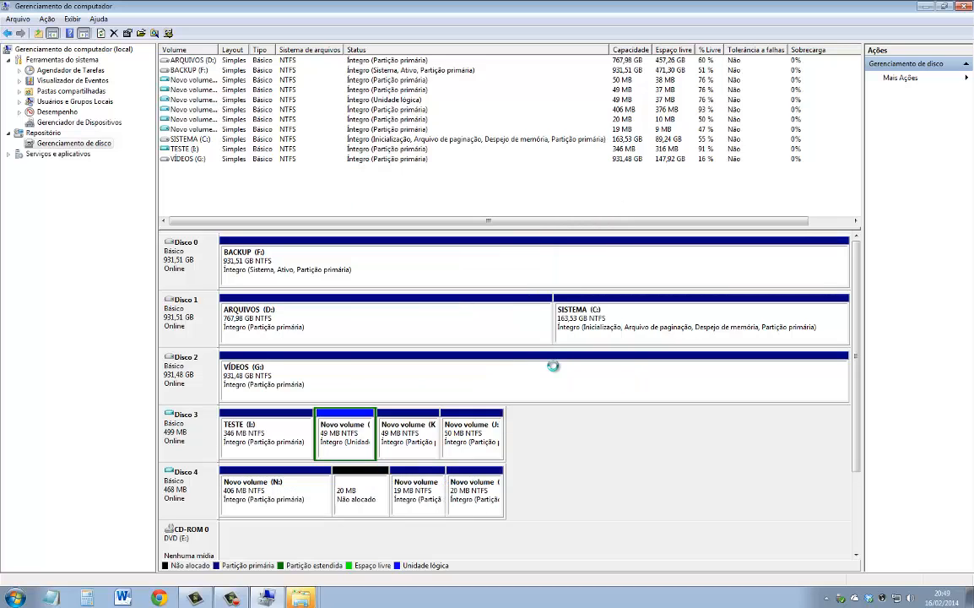
- Create a 19 MB simple NTFS volume with drive letter Q in Disco 4's unallocated space, keeping the default label and allocation unit size
right_click(382, 493)
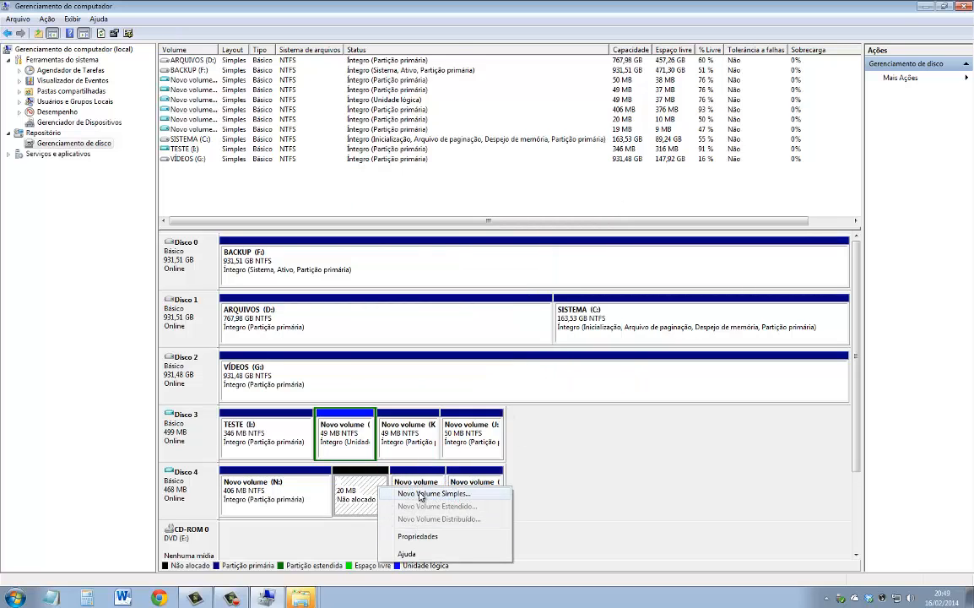
click(433, 493)
click(389, 267)
click(384, 267)
click(384, 267)
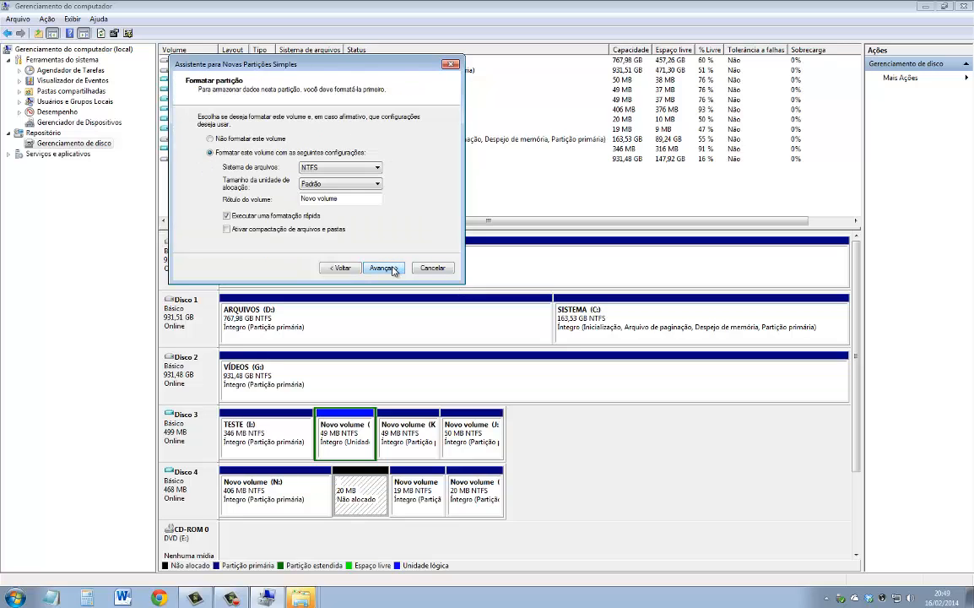
click(384, 267)
click(384, 267)
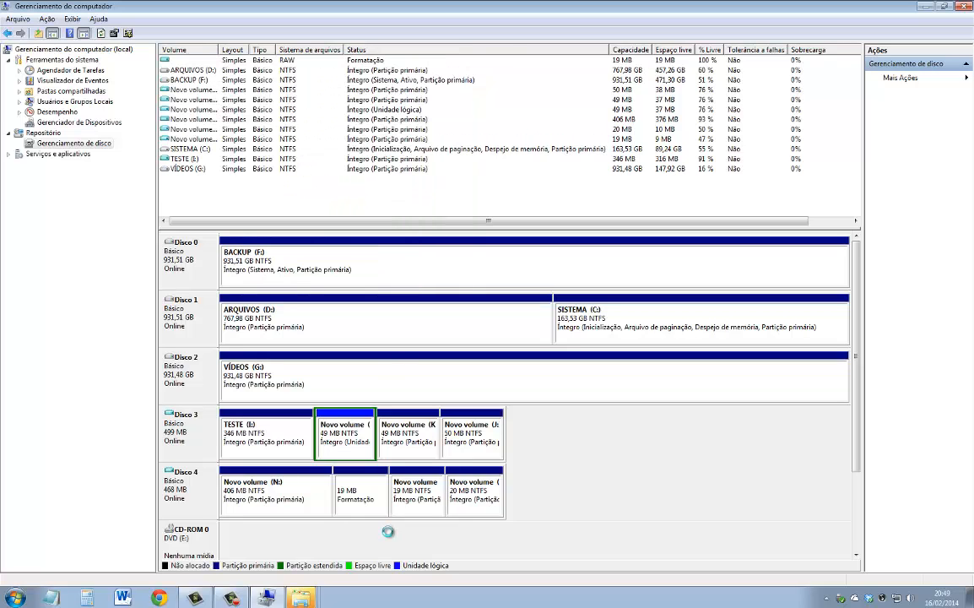
- Shrink the N: volume on Disco 4 by 50 MB
right_click(302, 495)
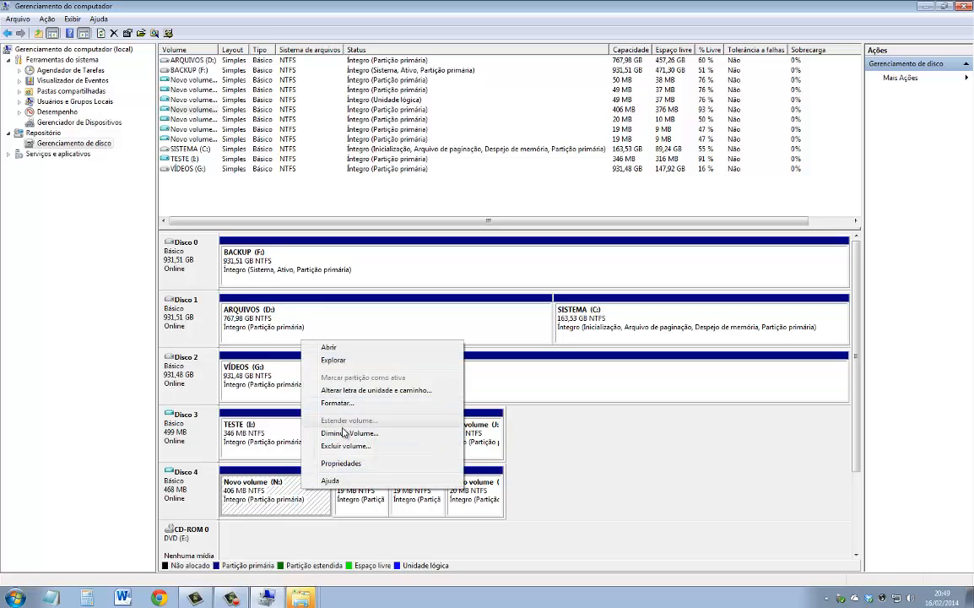
click(350, 434)
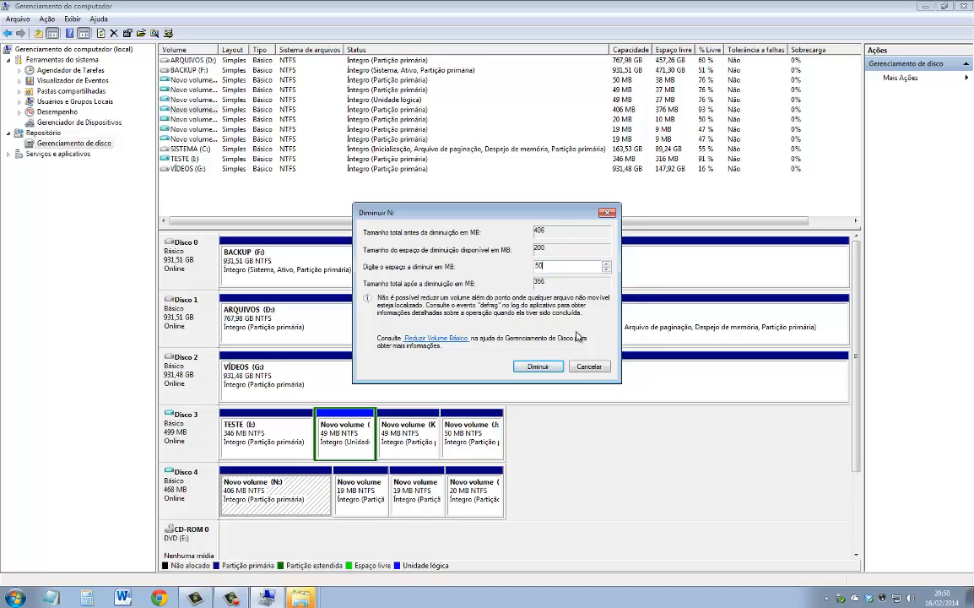
key(Return)
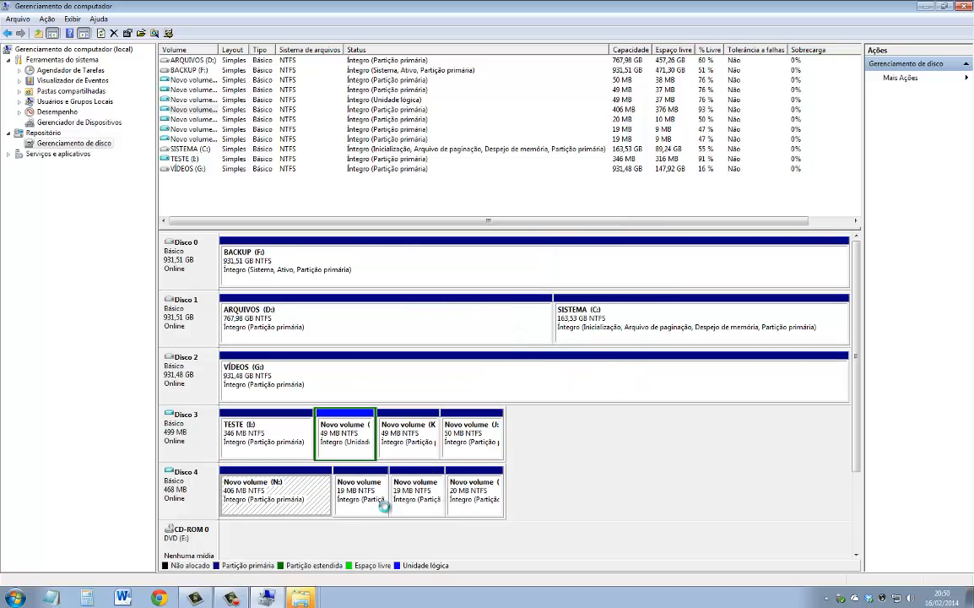
- Create a simple NTFS volume with drive letter R in Disco 4's 50 MB unallocated space, keeping the wizard's default settings
right_click(352, 498)
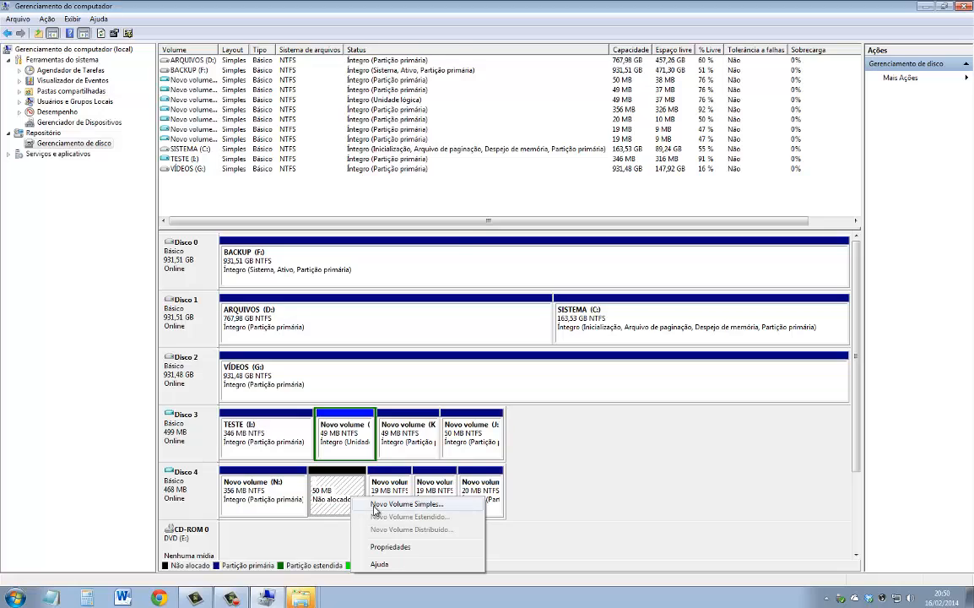
click(399, 504)
click(383, 269)
click(383, 269)
click(383, 267)
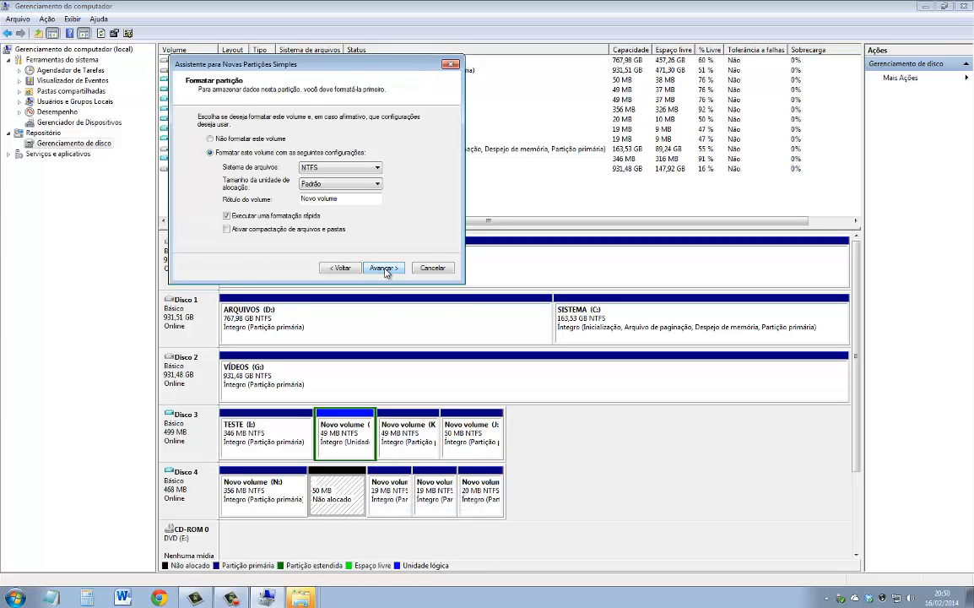
click(383, 267)
click(385, 269)
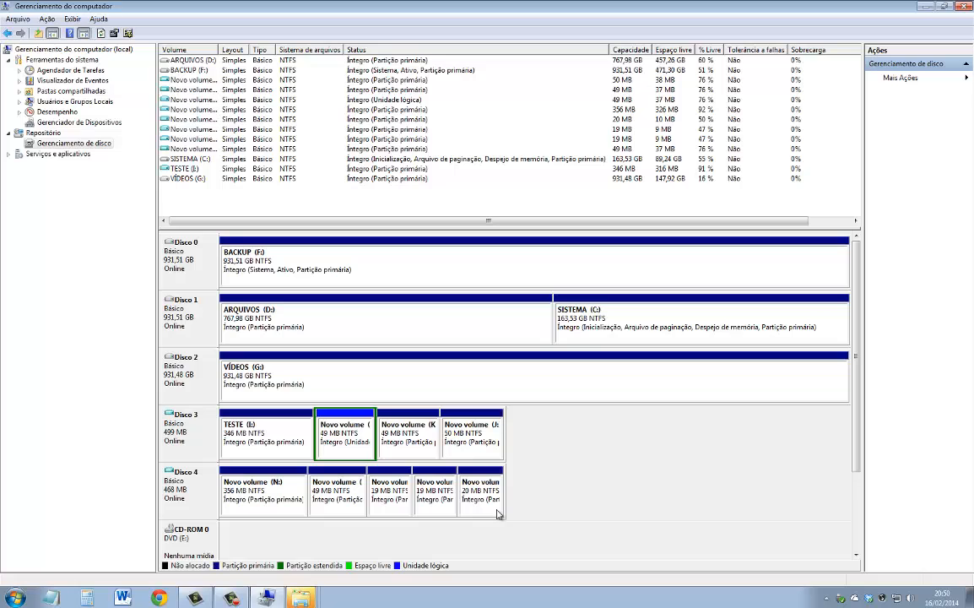
- Examine the list of drives in the Computer window, and close the AutoPlay windows on the desktop
click(266, 598)
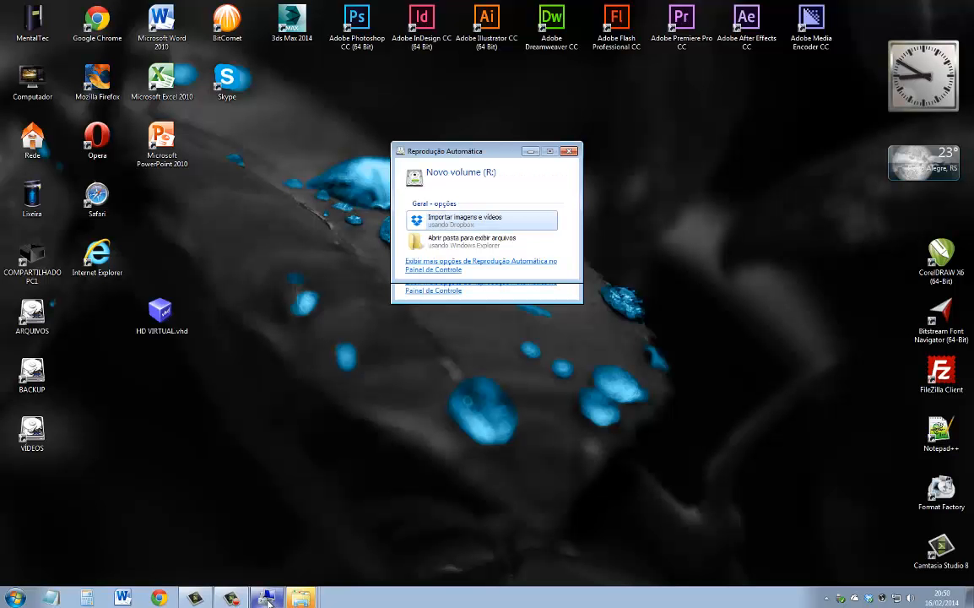
click(15, 598)
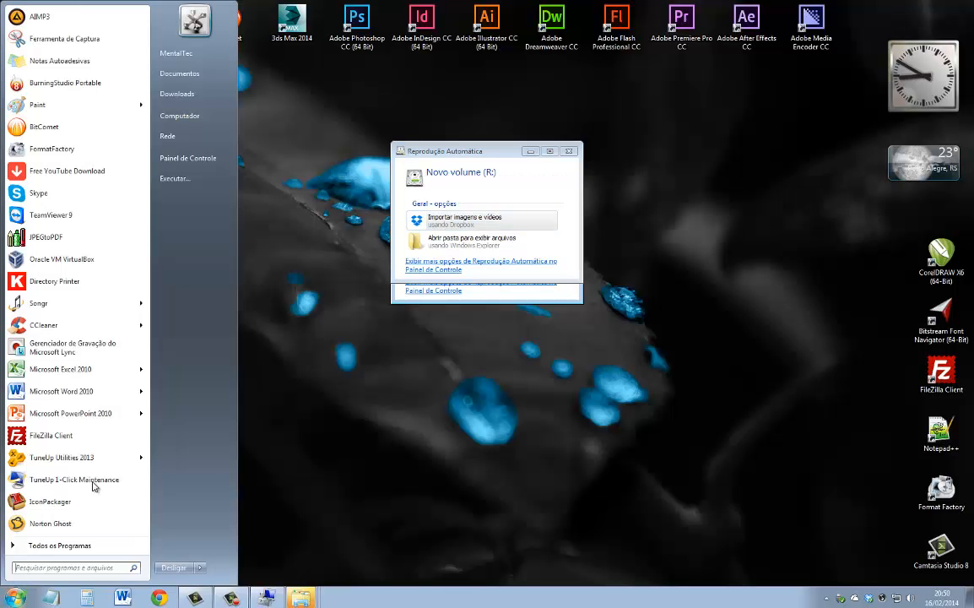
click(190, 120)
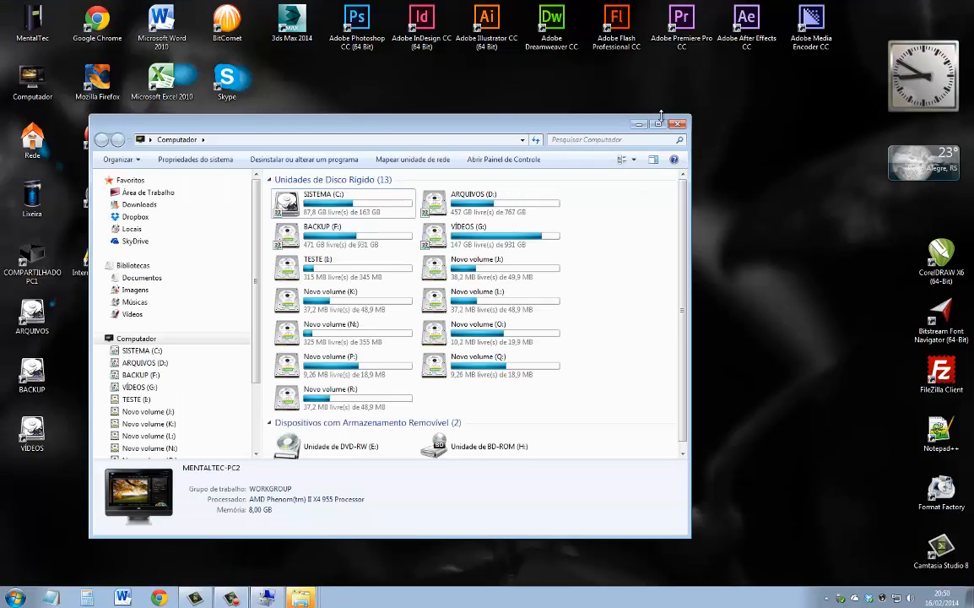
key(super+Up)
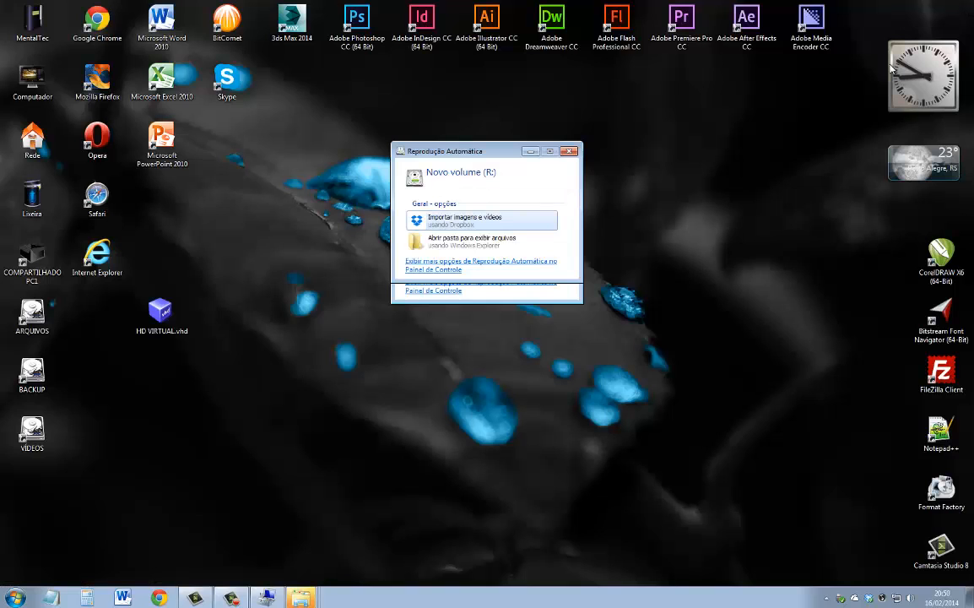
click(571, 154)
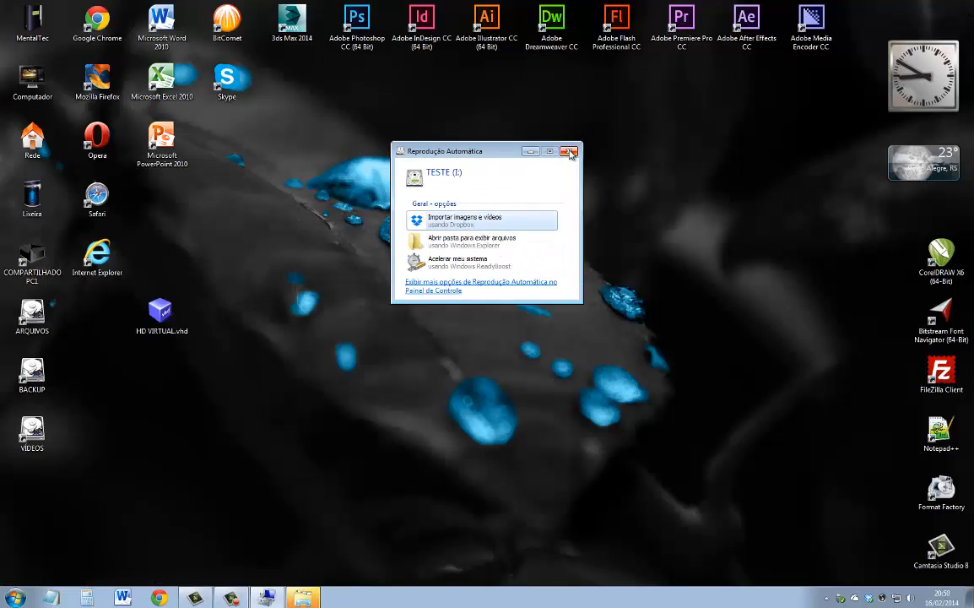
click(571, 153)
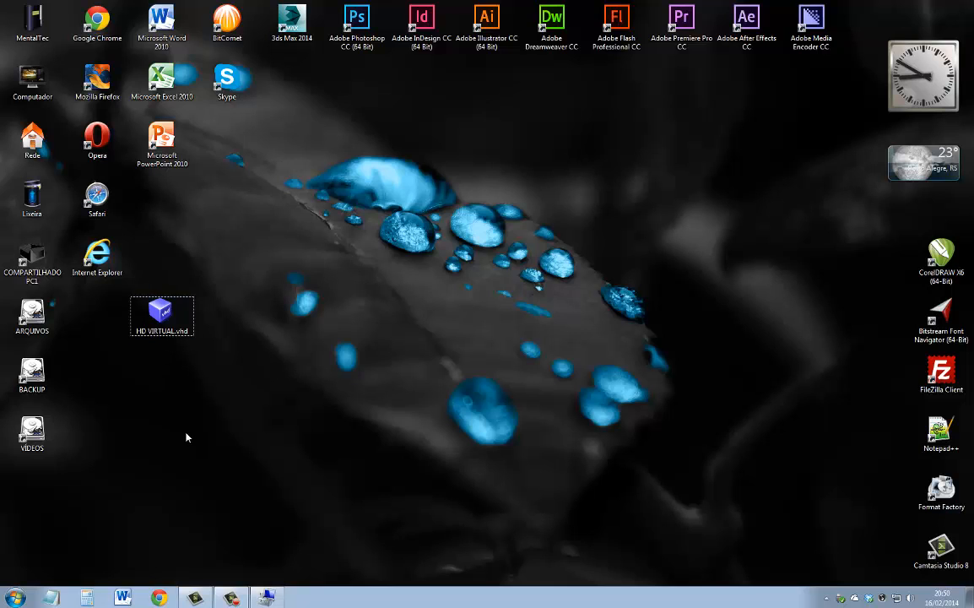
- Try to delete HD VIRTUAL.vhd and GPT.vhd together from the desktop
drag(46, 494, 209, 365)
drag(235, 433, 119, 315)
key(Delete)
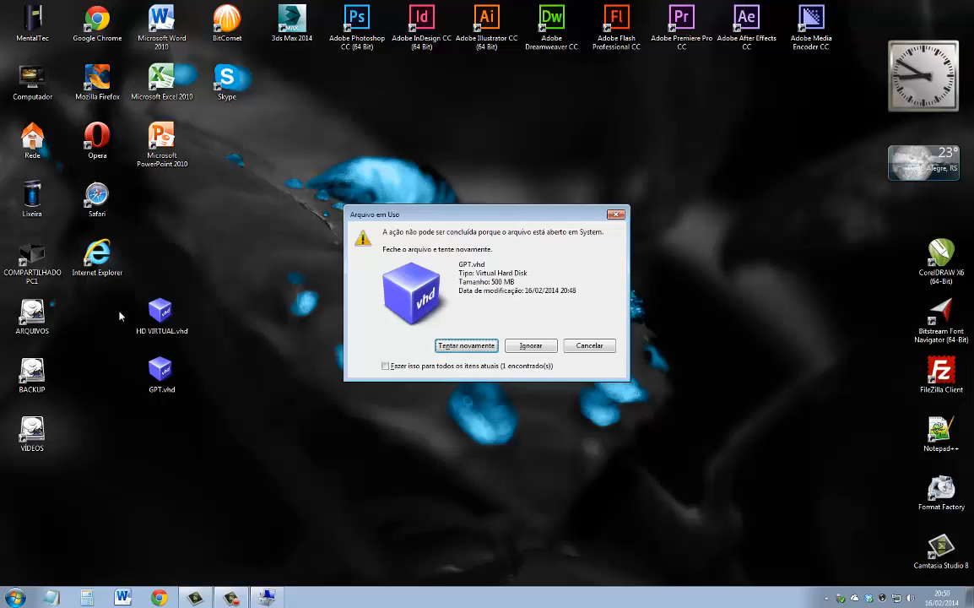
click(584, 345)
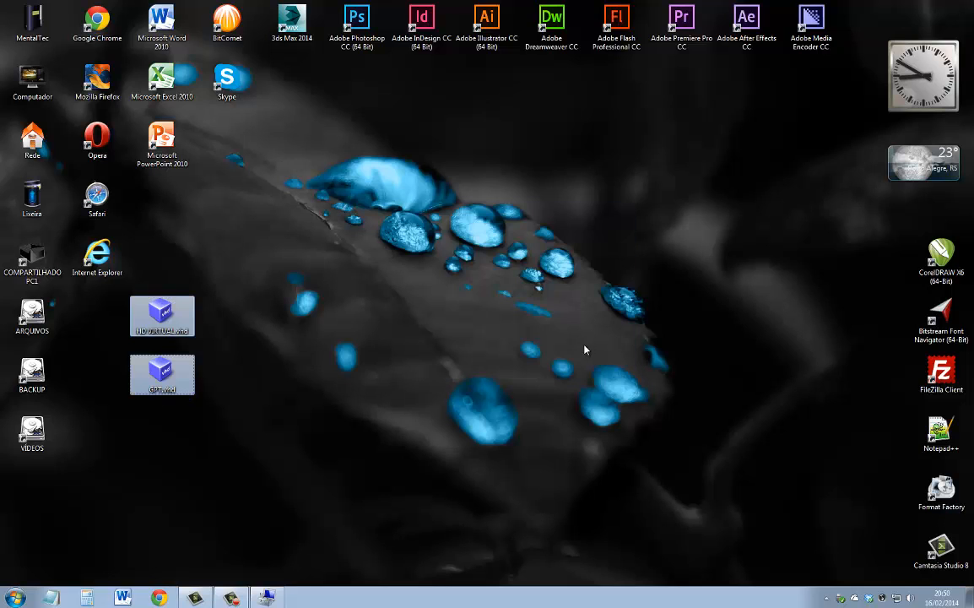
click(401, 427)
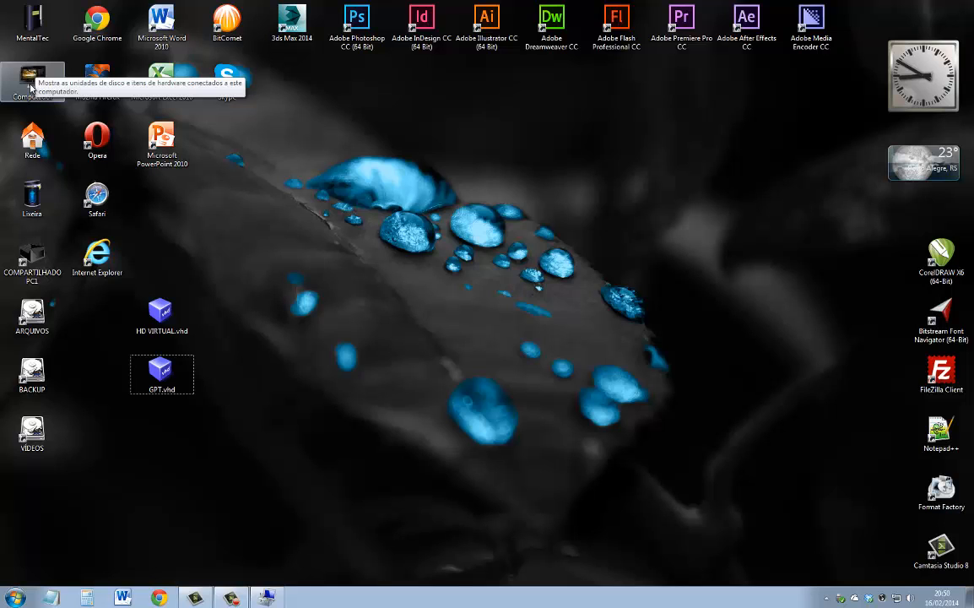
- Switch back to Disk Management and take Disco 4 offline
click(267, 595)
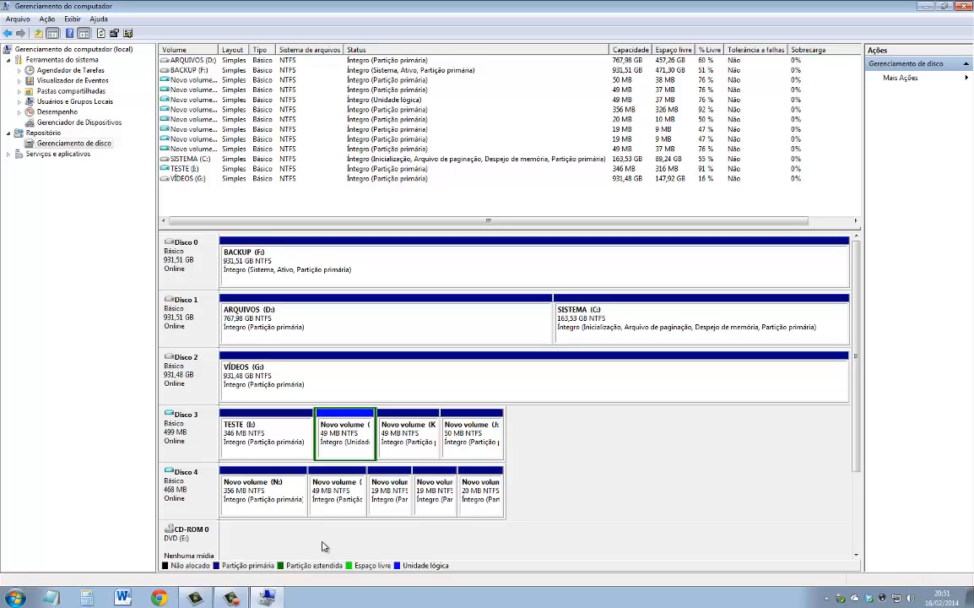
right_click(201, 478)
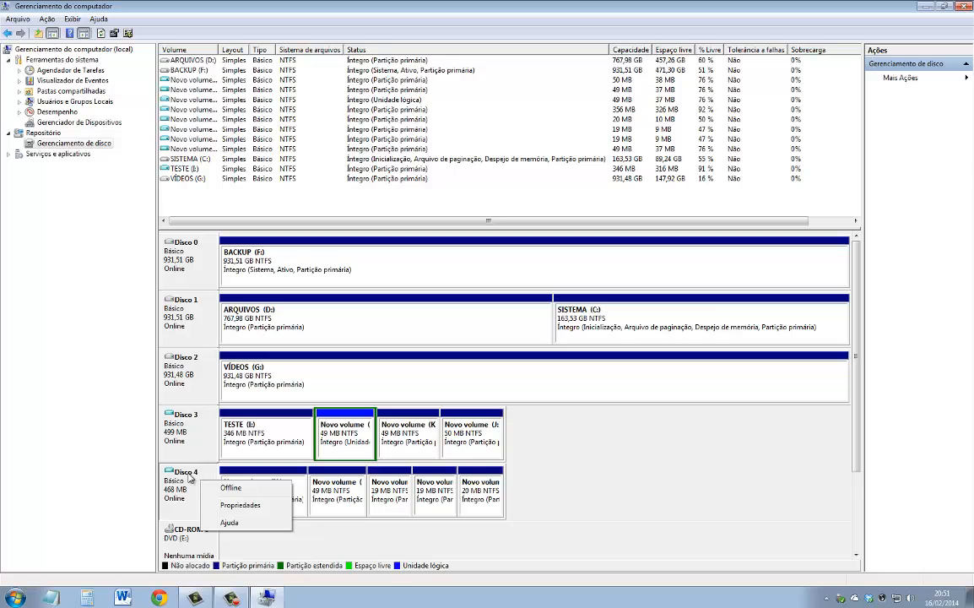
click(238, 494)
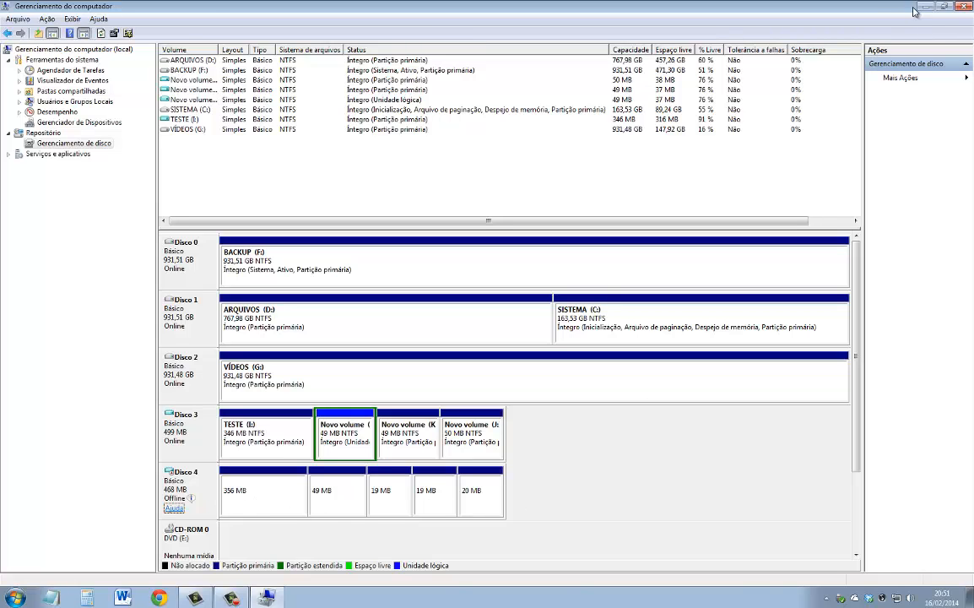
- Check which drives the Computer window lists with Disco 4 offline
click(925, 7)
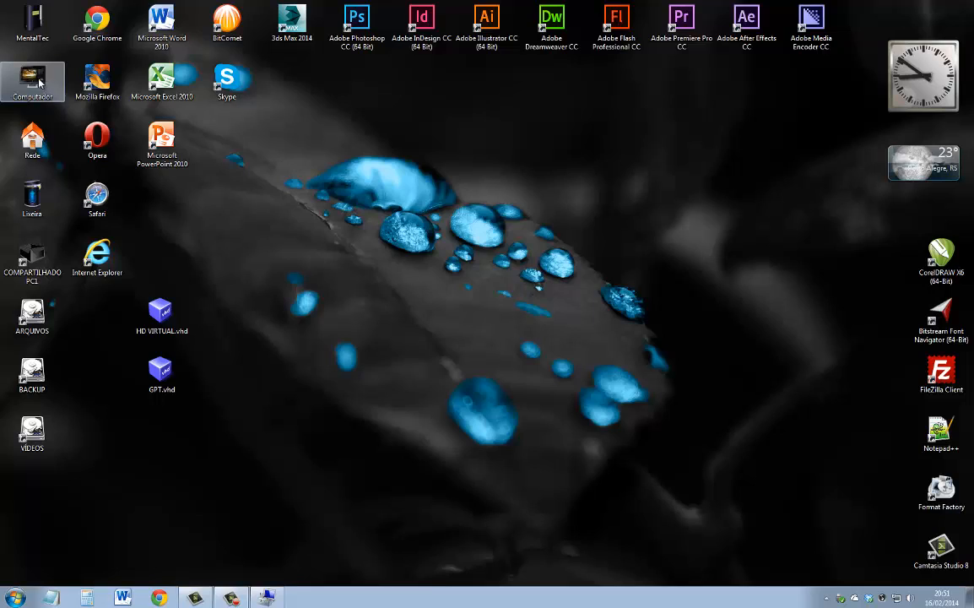
double_click(37, 81)
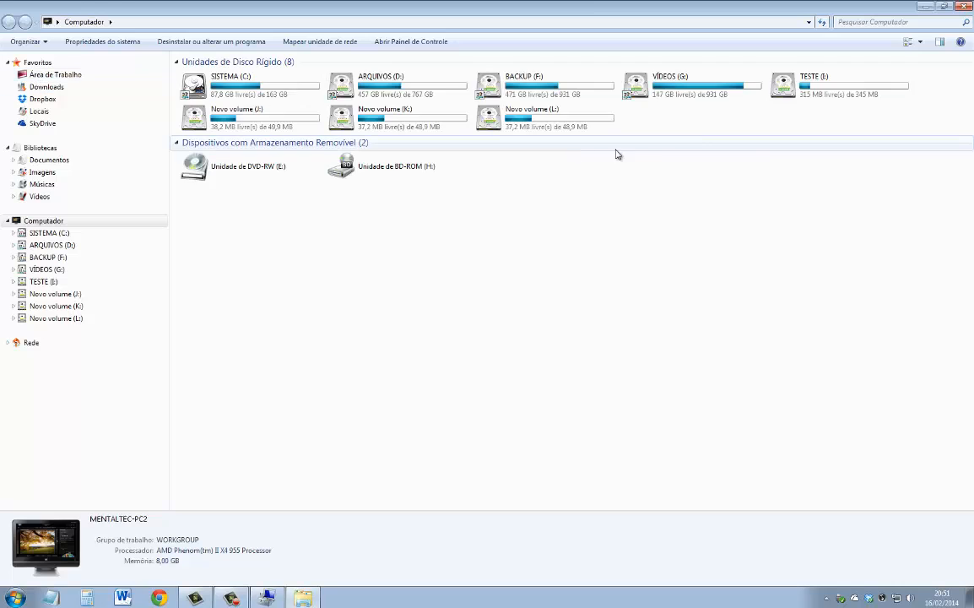
click(924, 8)
- Try to delete GPT.vhd from the desktop
drag(273, 468, 175, 361)
key(Delete)
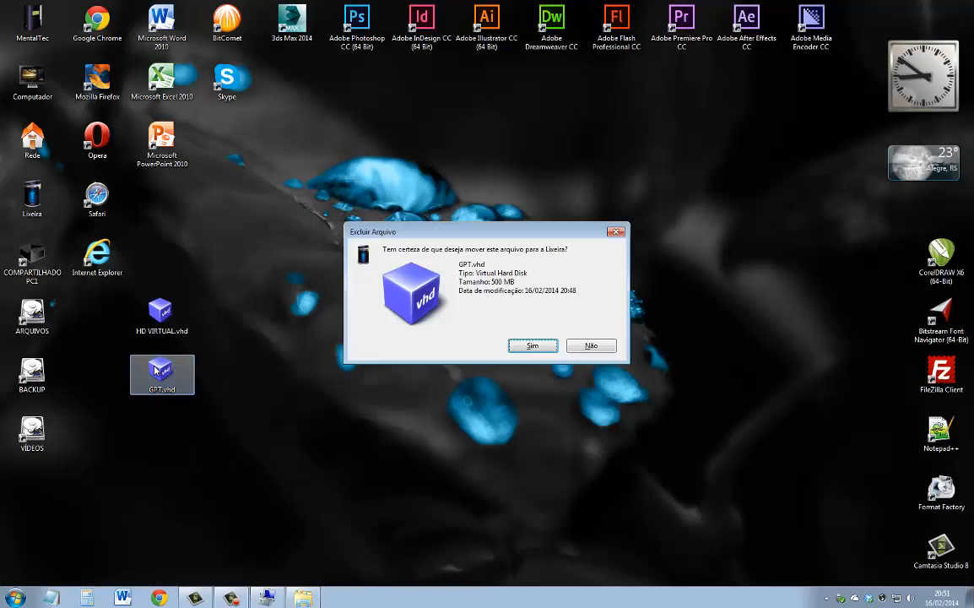
key(Return)
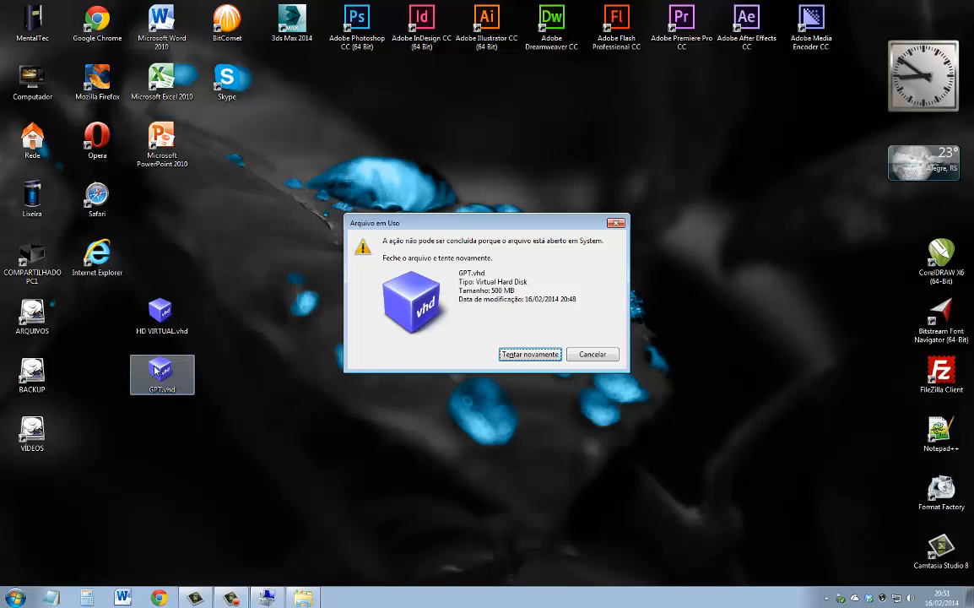
click(591, 353)
- Detach Disco 4's VHD in Disk Management without deleting the virtual disk file
click(270, 599)
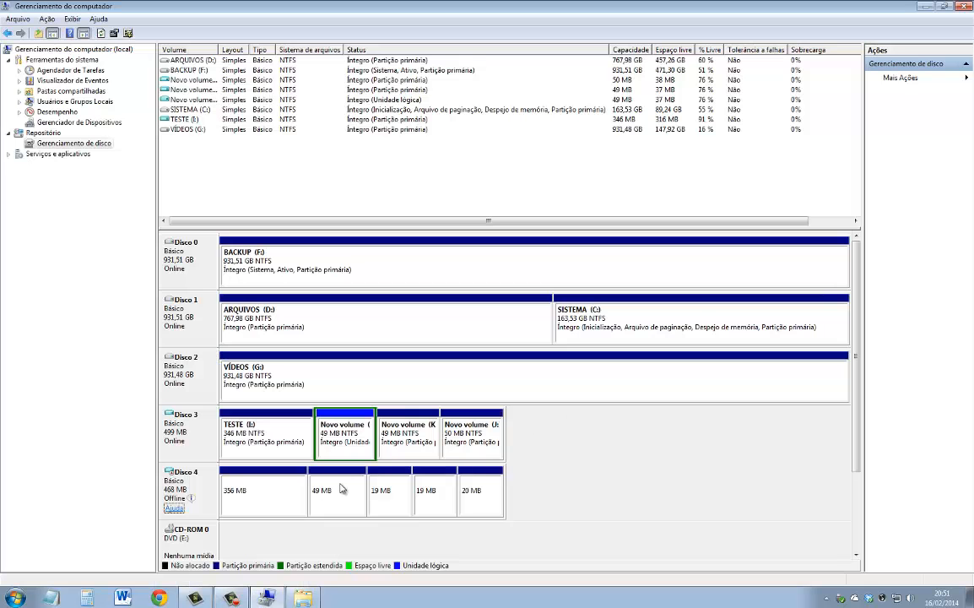
right_click(208, 483)
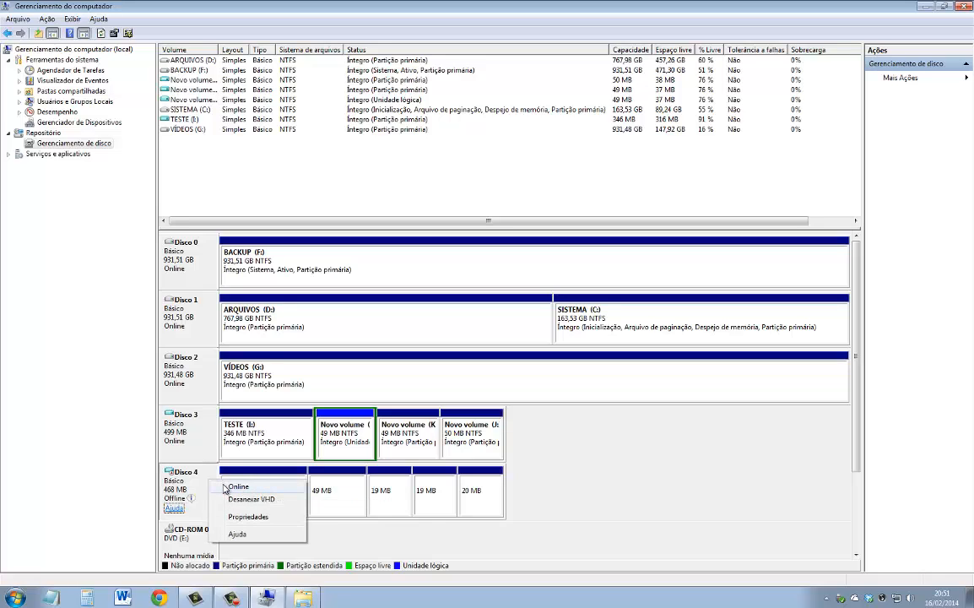
right_click(198, 490)
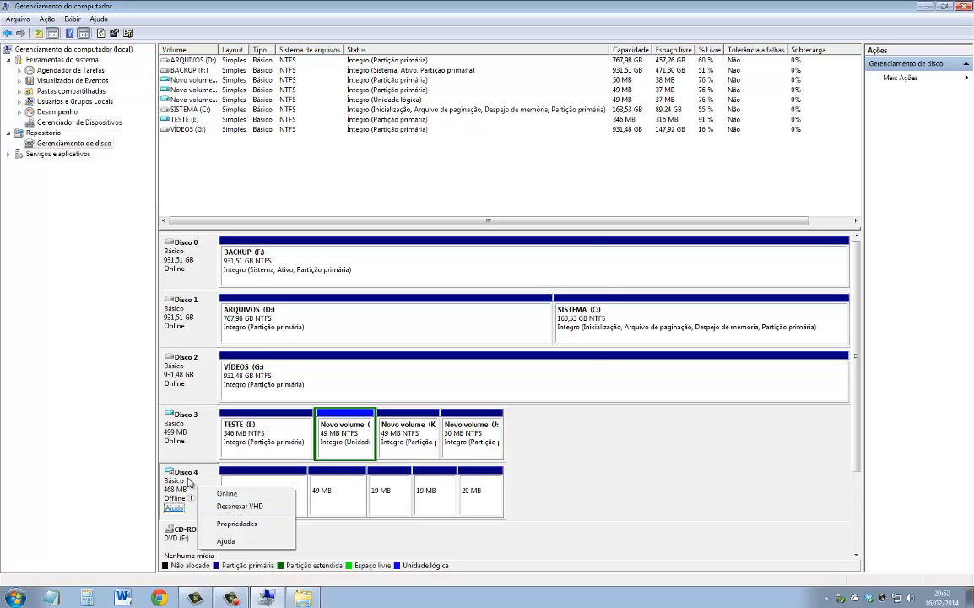
click(240, 506)
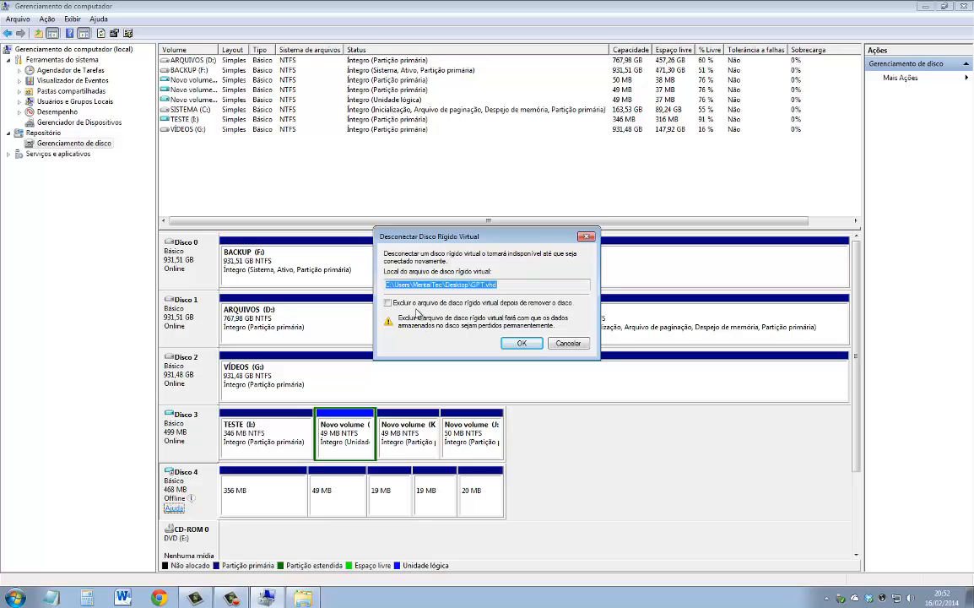
click(523, 343)
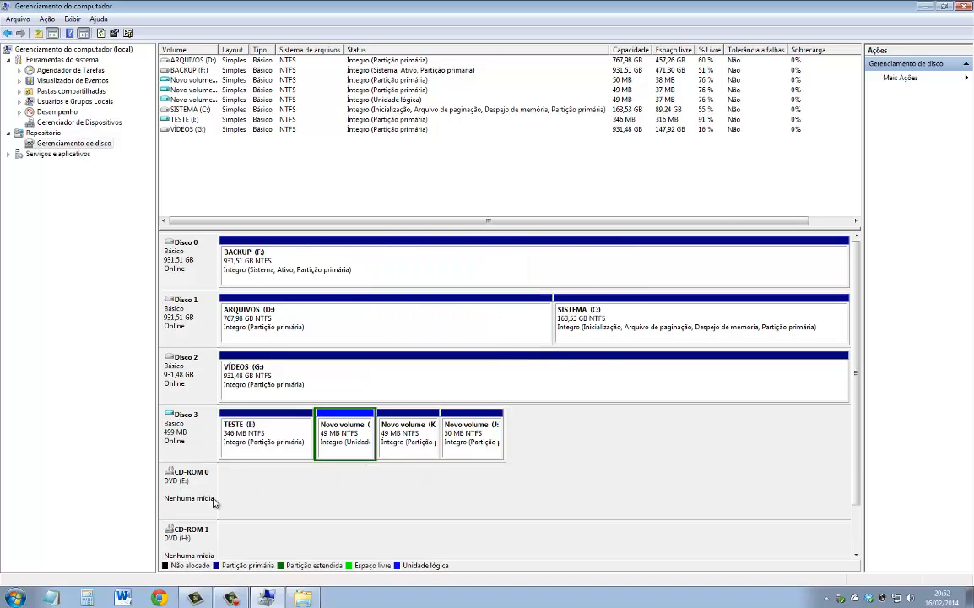
- Move GPT.vhd to an empty spot on the desktop and examine its file properties
click(928, 8)
drag(163, 390, 223, 448)
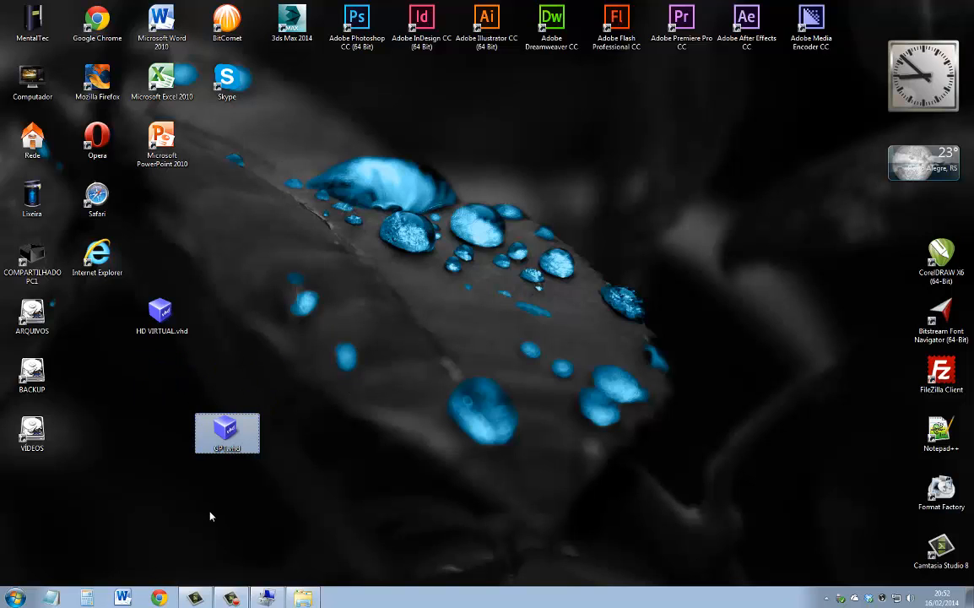
right_click(228, 432)
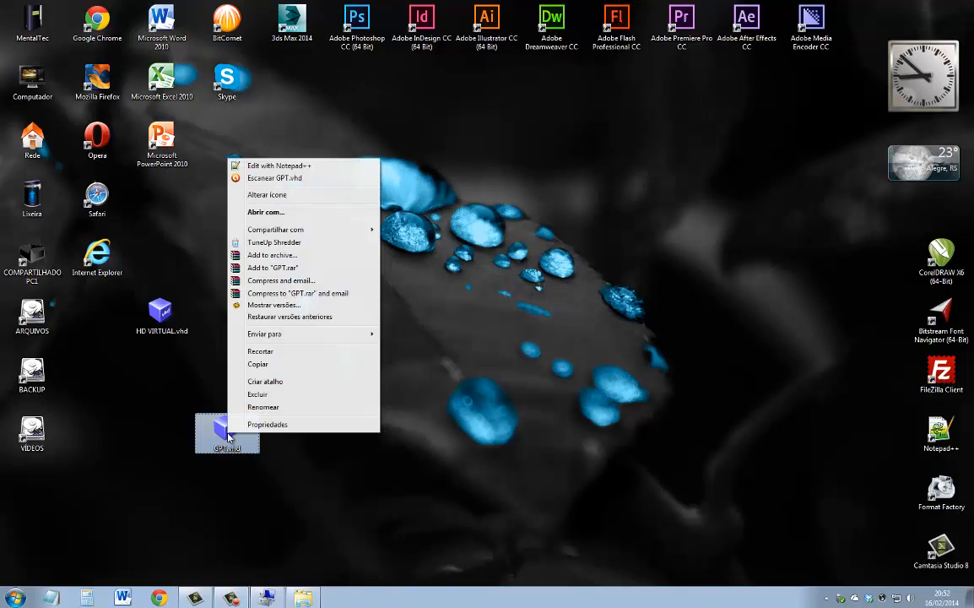
click(264, 425)
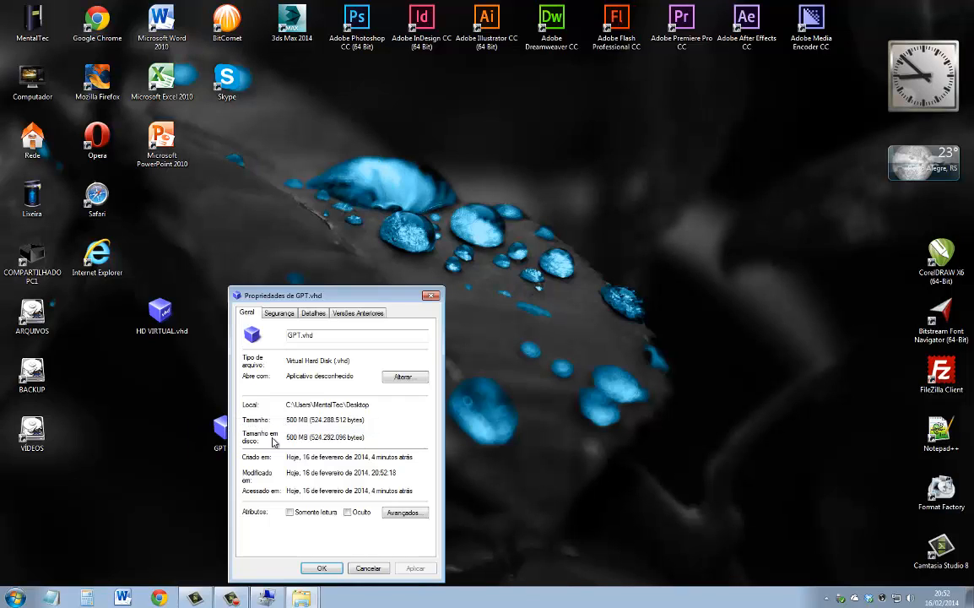
click(355, 567)
- Send GPT.vhd from the desktop to the Recycle Bin
drag(331, 492, 182, 422)
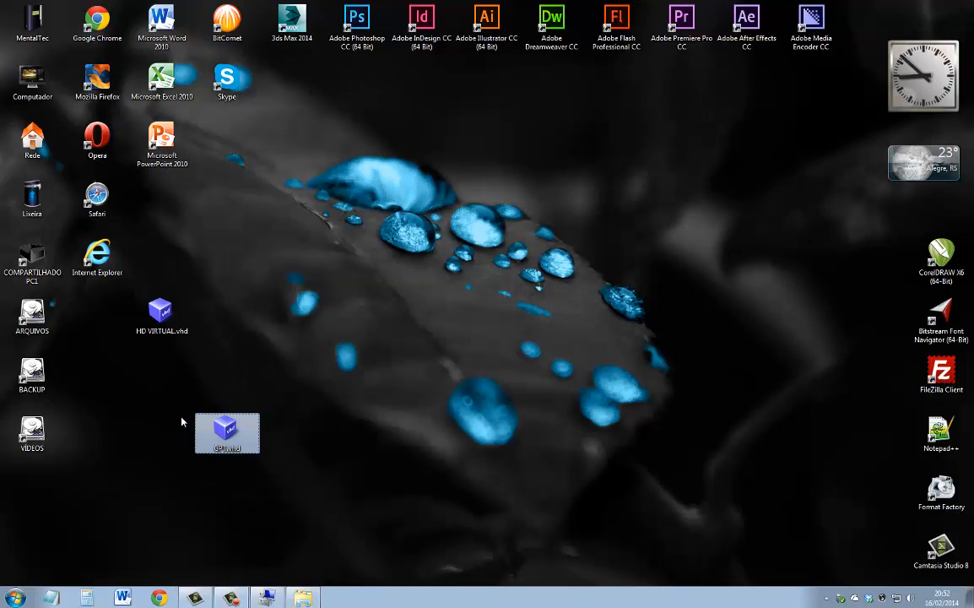
key(Delete)
key(Return)
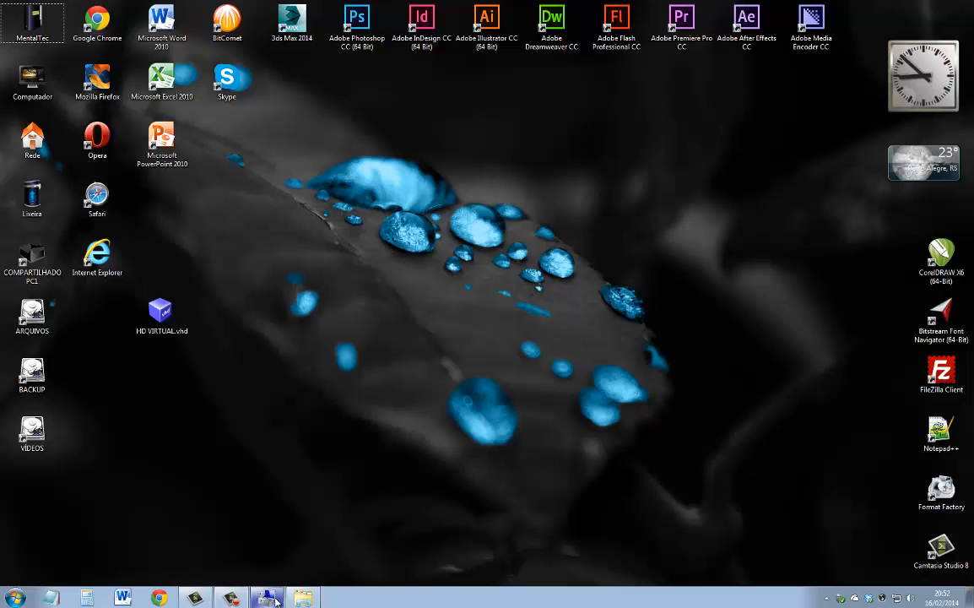
- Take Disco 3 offline in Disk Management and detach its VHD
click(231, 597)
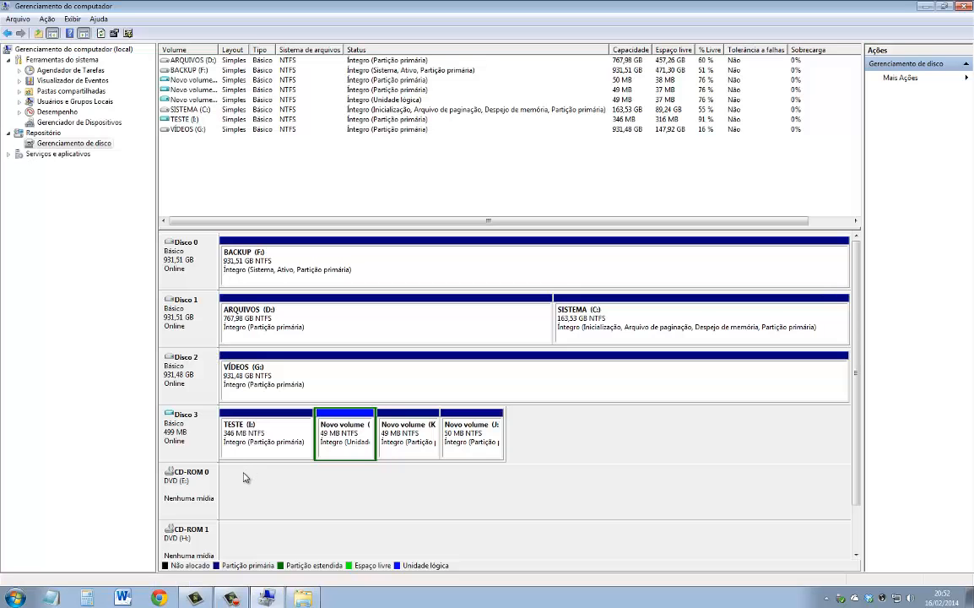
right_click(205, 434)
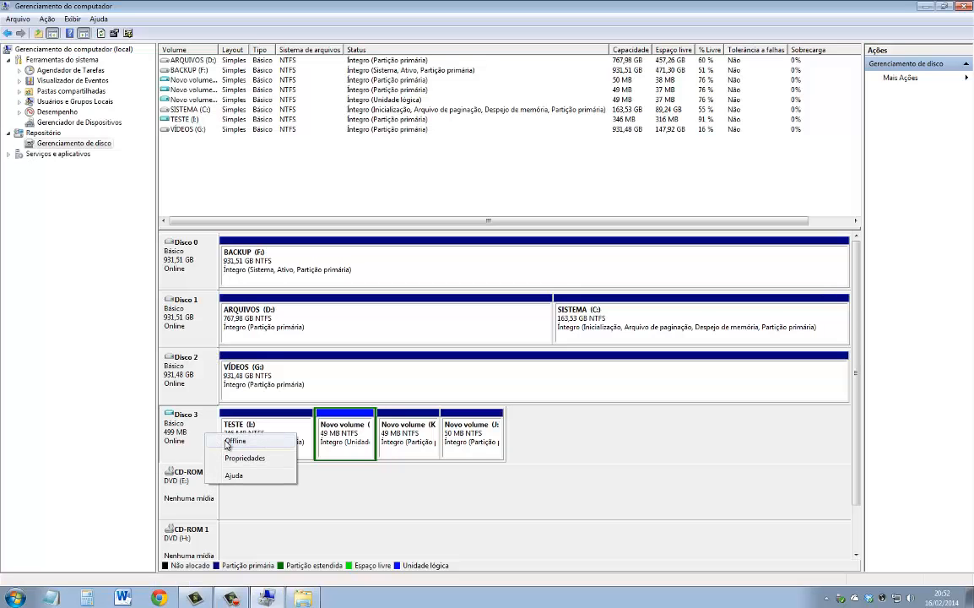
click(237, 440)
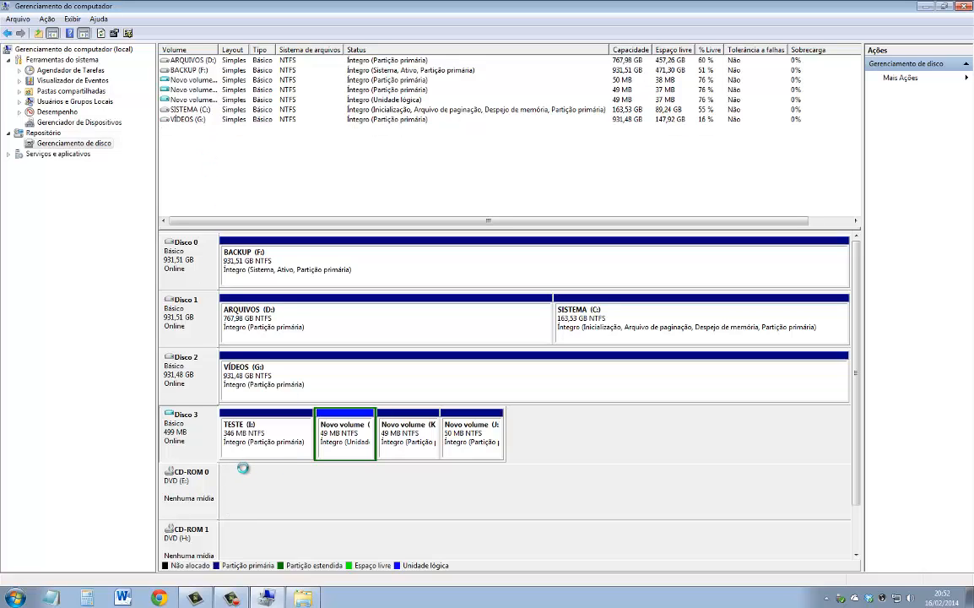
right_click(211, 431)
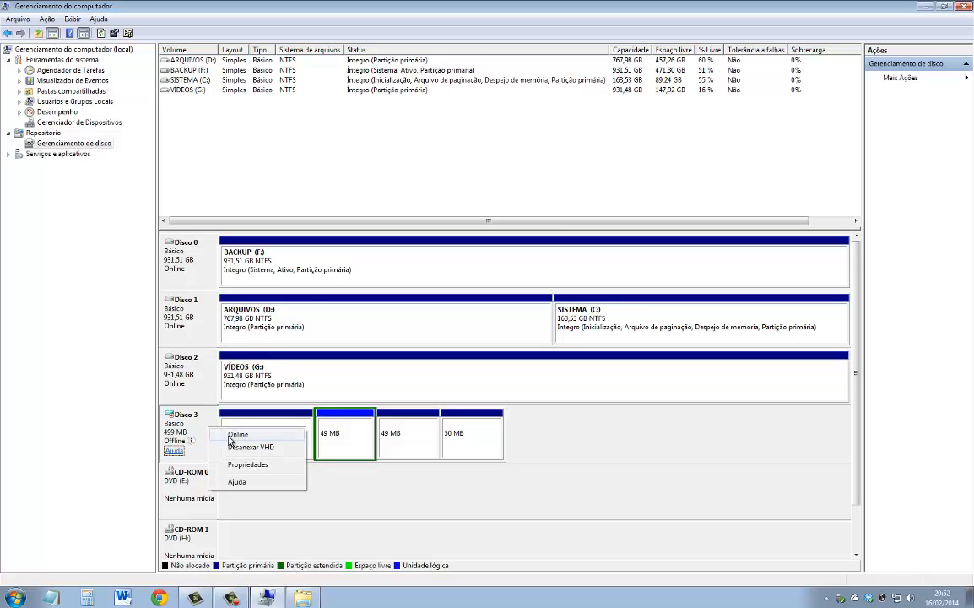
click(238, 443)
click(521, 343)
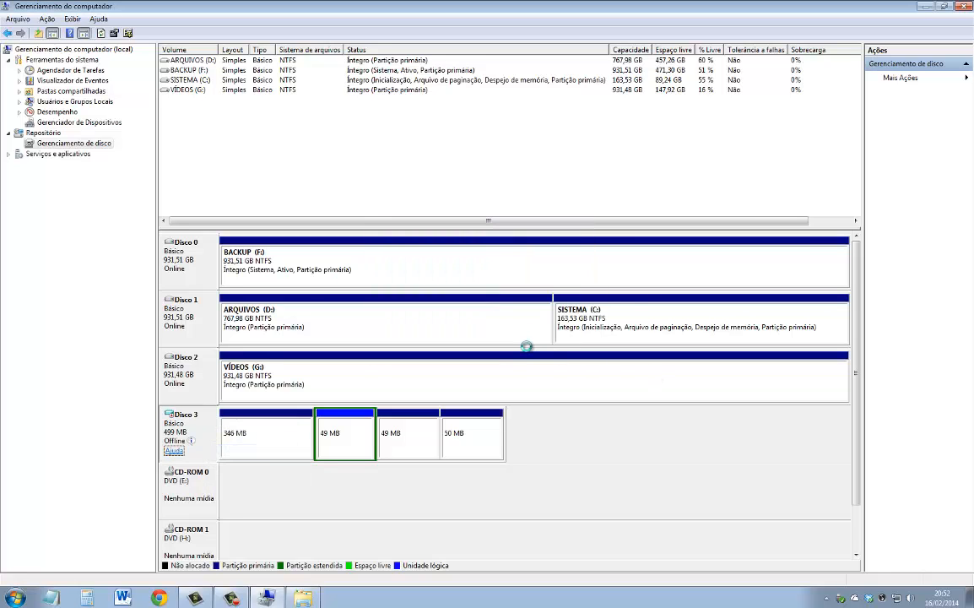